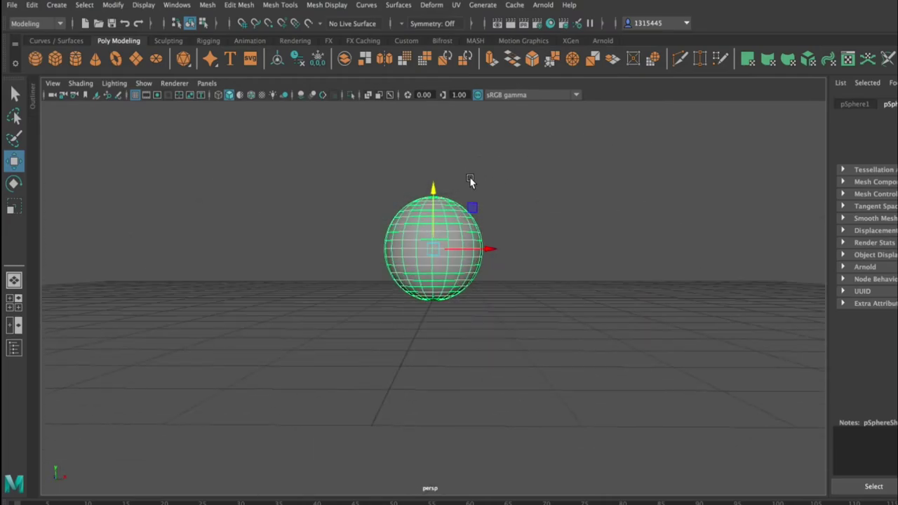
# Flatten the sphere's underside by scaling its lowest rows of vertices down vertically
pyautogui.keyDown('alt'); pyautogui.moveTo(471, 209); pyautogui.dragTo(469, 235, button='middle'); pyautogui.keyUp('alt')
pyautogui.scroll(5, 470, 233)
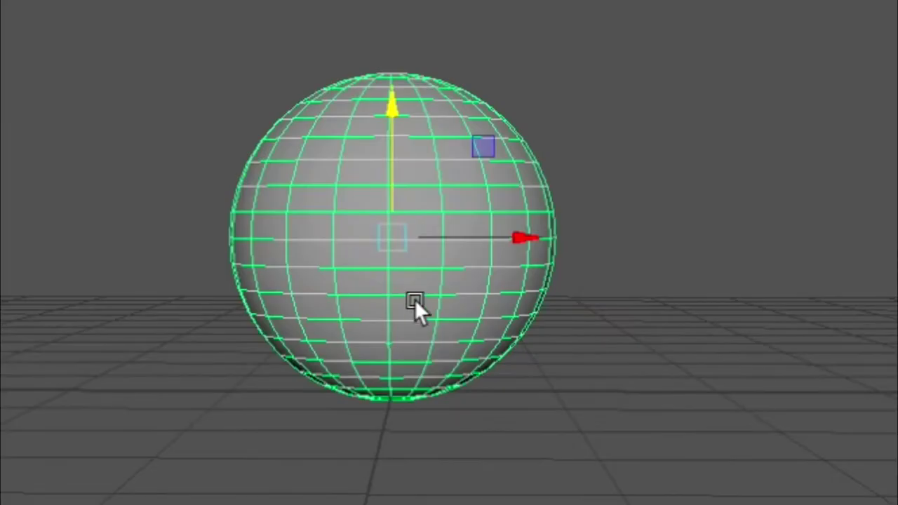
pyautogui.moveTo(442, 286); pyautogui.dragTo(320, 255, button='right')
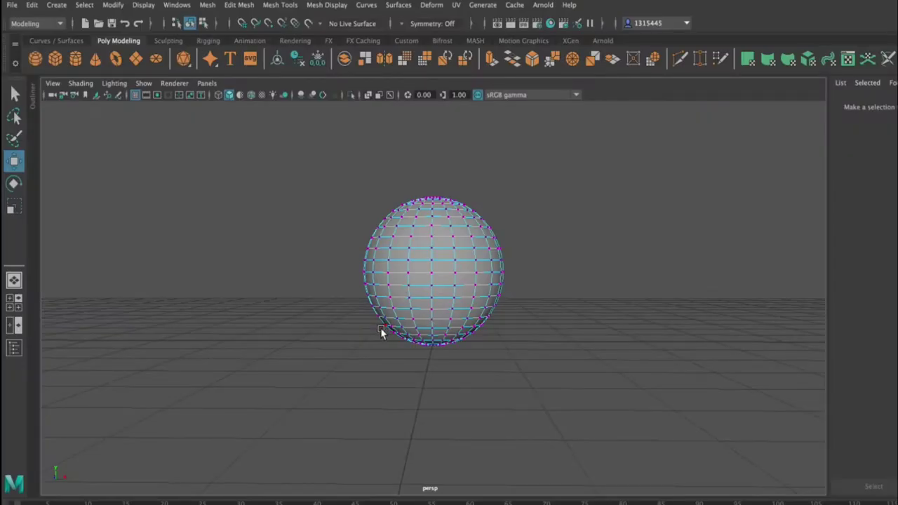
pyautogui.moveTo(377, 330); pyautogui.dragTo(479, 347)
pyautogui.click(14, 209)
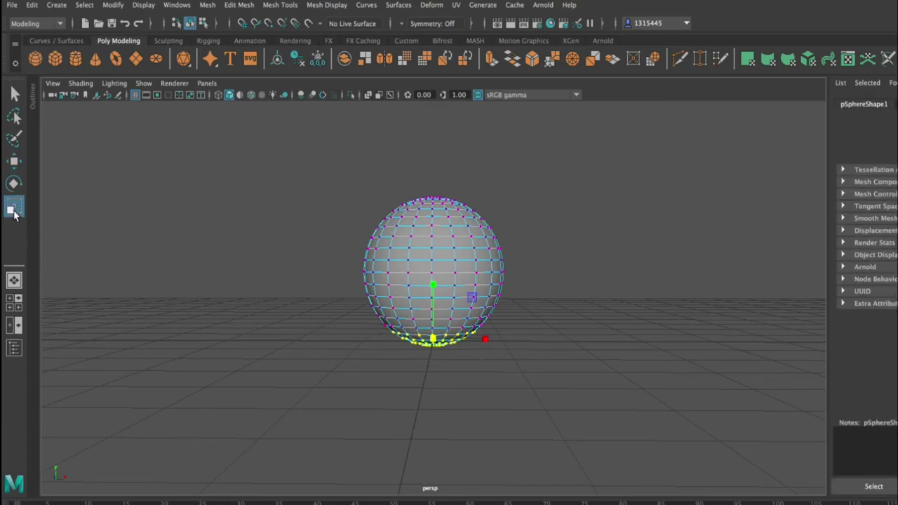
pyautogui.moveTo(432, 281); pyautogui.dragTo(428, 306)
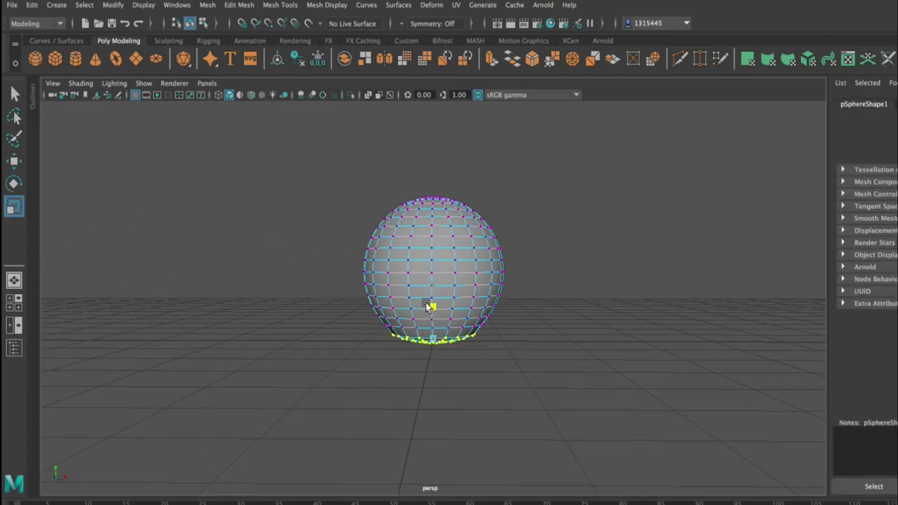
# Flatten the lower part further by vertically scaling progressively larger groups of bottom vertices, and return to object mode
pyautogui.click(537, 379)
pyautogui.moveTo(541, 376); pyautogui.dragTo(357, 315)
pyautogui.moveTo(433, 274); pyautogui.dragTo(432, 282)
pyautogui.moveTo(344, 285); pyautogui.dragTo(516, 334)
pyautogui.moveTo(433, 261); pyautogui.dragTo(432, 266)
pyautogui.click(438, 282)
pyautogui.moveTo(340, 280); pyautogui.dragTo(519, 347)
pyautogui.moveTo(435, 307); pyautogui.dragTo(439, 310)
pyautogui.moveTo(433, 256); pyautogui.dragTo(433, 259)
pyautogui.click(342, 265)
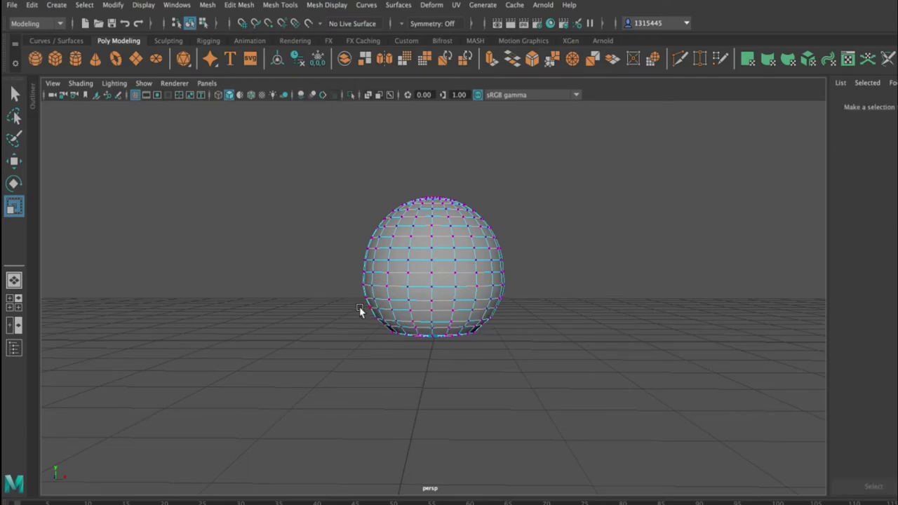
pyautogui.moveTo(359, 309); pyautogui.dragTo(511, 342)
pyautogui.moveTo(456, 263); pyautogui.dragTo(478, 232, button='right')
# Flatten the crown of the sphere by vertically scaling its uppermost rows of vertices
pyautogui.keyDown('alt'); pyautogui.moveTo(473, 221); pyautogui.dragTo(432, 237); pyautogui.keyUp('alt')
pyautogui.click(423, 226)
pyautogui.press('w')
pyautogui.moveTo(414, 206); pyautogui.dragTo(373, 203, button='right')
pyautogui.moveTo(367, 186); pyautogui.dragTo(484, 205)
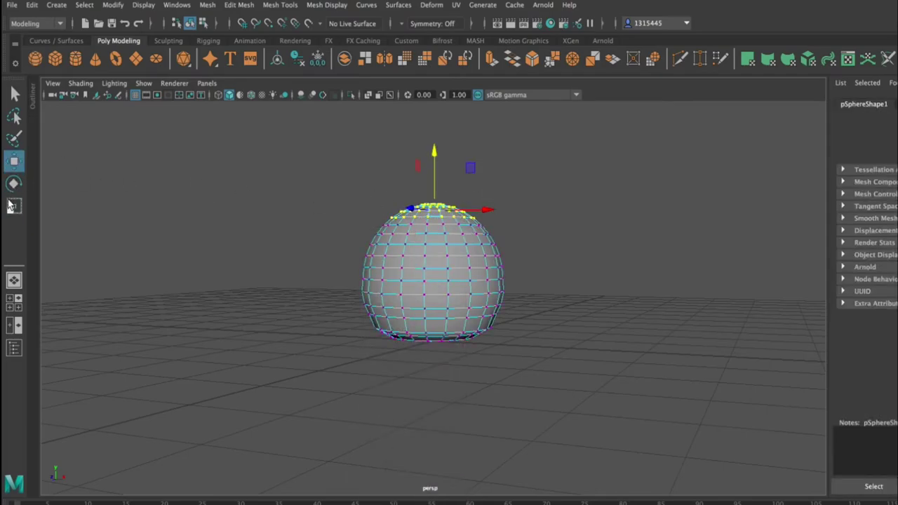
pyautogui.click(13, 206)
pyautogui.moveTo(434, 156)
pyautogui.mouseDown()
pyautogui.moveTo(432, 184)
pyautogui.moveTo(432, 161)
pyautogui.mouseUp()
pyautogui.click(14, 162)
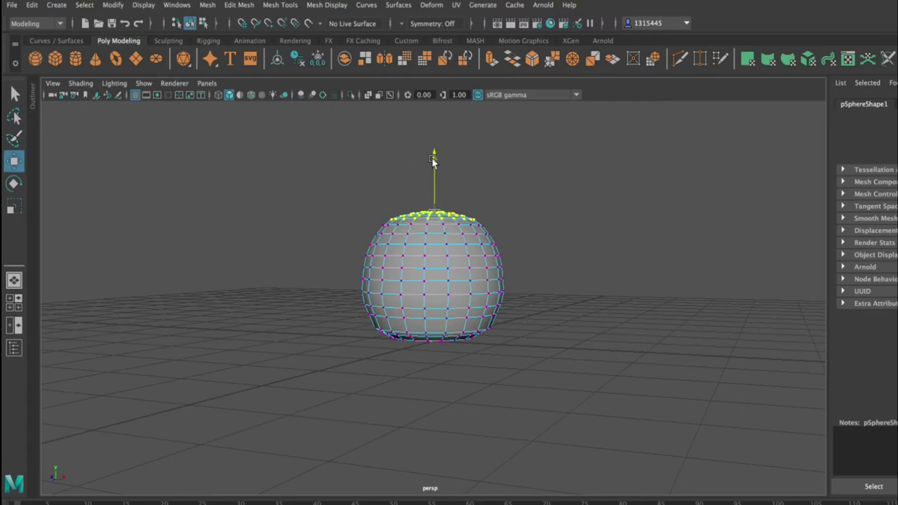
# Compress a wider band of the sphere's upper vertices vertically and return to object mode
pyautogui.click(378, 148)
pyautogui.moveTo(325, 176); pyautogui.dragTo(538, 231)
pyautogui.click(21, 205)
pyautogui.moveTo(433, 223); pyautogui.dragTo(442, 222)
pyautogui.moveTo(432, 168); pyautogui.dragTo(432, 178)
pyautogui.click(437, 145)
pyautogui.moveTo(381, 174); pyautogui.dragTo(445, 159, button='right')
# Duplicate the flattened sphere and raise the copy so that it sits on top of the original
pyautogui.click(468, 233)
pyautogui.hotkey('ctrl', 'd')
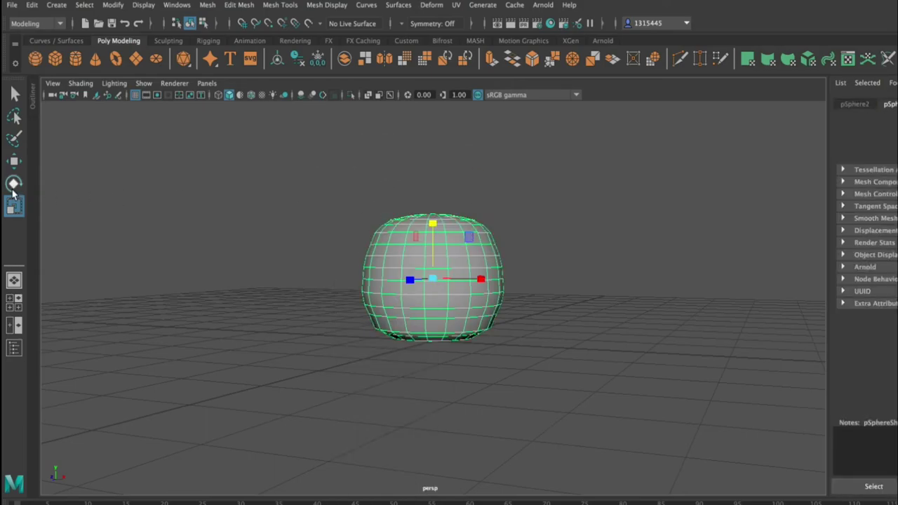
pyautogui.press('w')
pyautogui.moveTo(430, 217); pyautogui.dragTo(430, 107)
# Scale the upper sphere down uniformly and adjust its height so it rests on the lower one
pyautogui.click(588, 186)
pyautogui.keyDown('alt'); pyautogui.moveTo(587, 187); pyautogui.dragTo(588, 263); pyautogui.keyUp('alt')
pyautogui.click(469, 271)
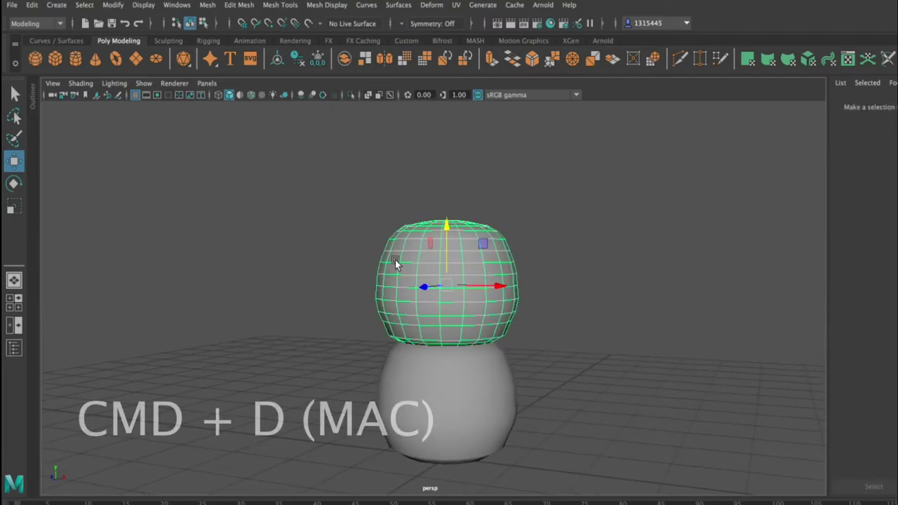
pyautogui.press('r')
pyautogui.moveTo(440, 284); pyautogui.dragTo(433, 285)
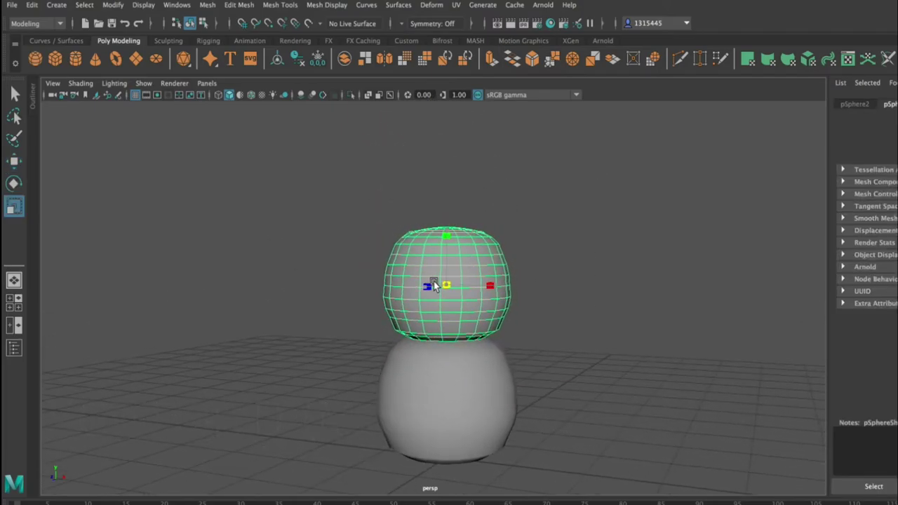
pyautogui.click(14, 165)
pyautogui.moveTo(448, 222); pyautogui.dragTo(448, 225)
# Duplicate the middle sphere, raise the copy, shrink it to head size and lower it onto the body
pyautogui.click(580, 231)
pyautogui.keyDown('alt'); pyautogui.moveTo(579, 233); pyautogui.dragTo(535, 226); pyautogui.keyUp('alt')
pyautogui.click(483, 260)
pyautogui.hotkey('ctrl', 'd')
pyautogui.moveTo(446, 229); pyautogui.dragTo(451, 131)
pyautogui.click(14, 208)
pyautogui.moveTo(448, 188); pyautogui.dragTo(415, 191)
pyautogui.press('w')
pyautogui.moveTo(445, 129); pyautogui.dragTo(448, 149)
# Create a polygon cone and move it up and out beside the snowman
pyautogui.click(617, 181)
pyautogui.keyDown('alt'); pyautogui.moveTo(625, 184); pyautogui.dragTo(561, 202); pyautogui.keyUp('alt')
pyautogui.keyDown('alt'); pyautogui.moveTo(454, 190); pyautogui.dragTo(428, 191); pyautogui.keyUp('alt')
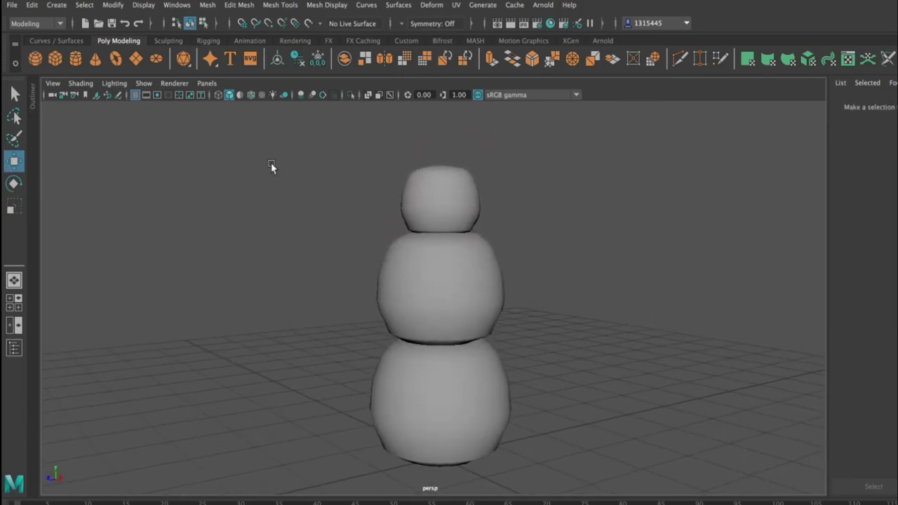
pyautogui.click(97, 61)
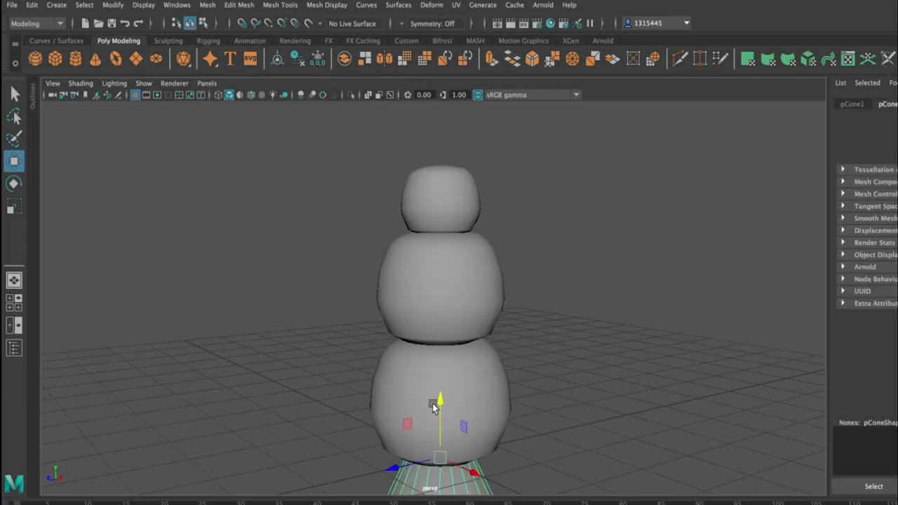
pyautogui.moveTo(457, 472); pyautogui.dragTo(576, 333)
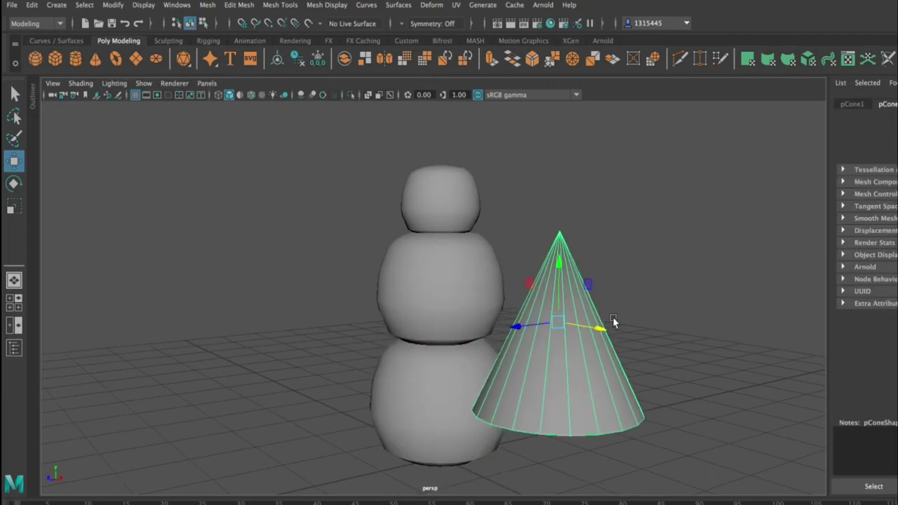
pyautogui.click(609, 294)
pyautogui.keyDown('alt'); pyautogui.moveTo(609, 294); pyautogui.dragTo(675, 301); pyautogui.keyUp('alt')
pyautogui.click(625, 294)
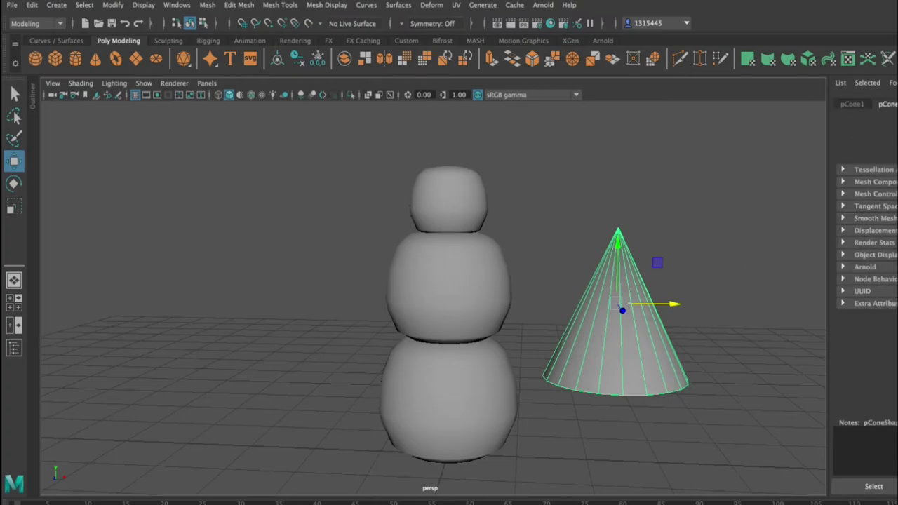
# Set the cone's Subdivisions Height to 11
pyautogui.click(897, 104)
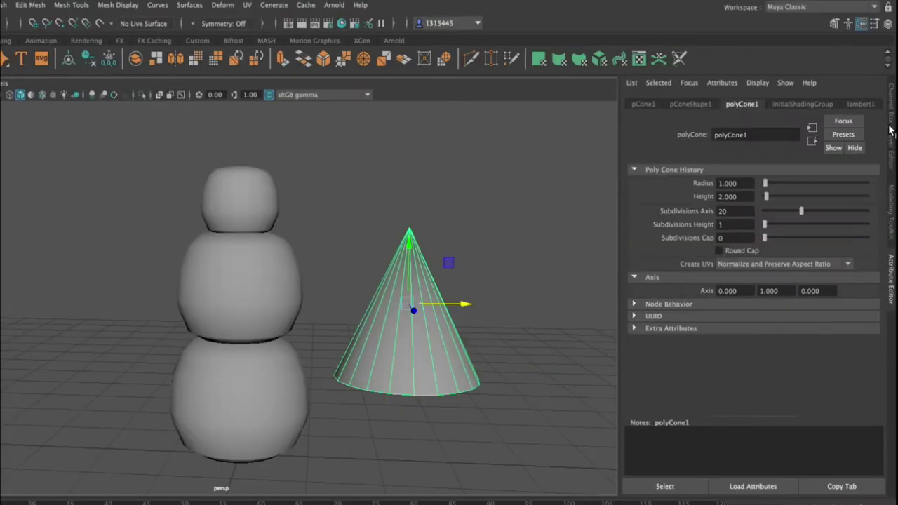
pyautogui.click(890, 131)
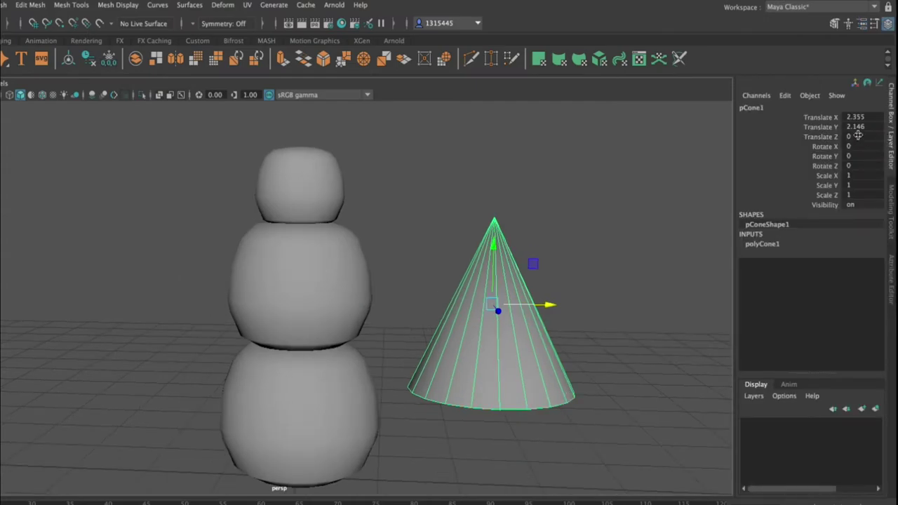
pyautogui.click(761, 244)
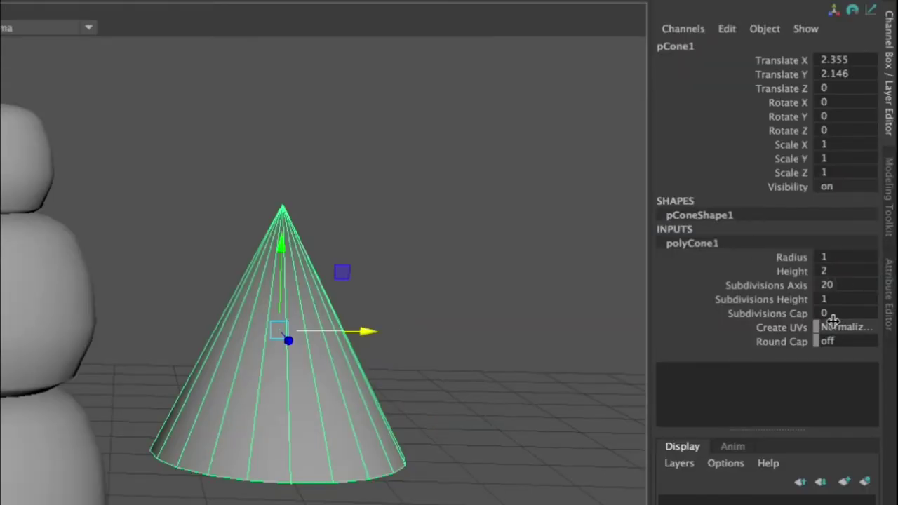
pyautogui.moveTo(828, 299)
pyautogui.keyDown('ctrl'); pyautogui.mouseDown()
pyautogui.moveTo(862, 300)
pyautogui.moveTo(826, 298)
pyautogui.mouseUp(); pyautogui.keyUp('ctrl')
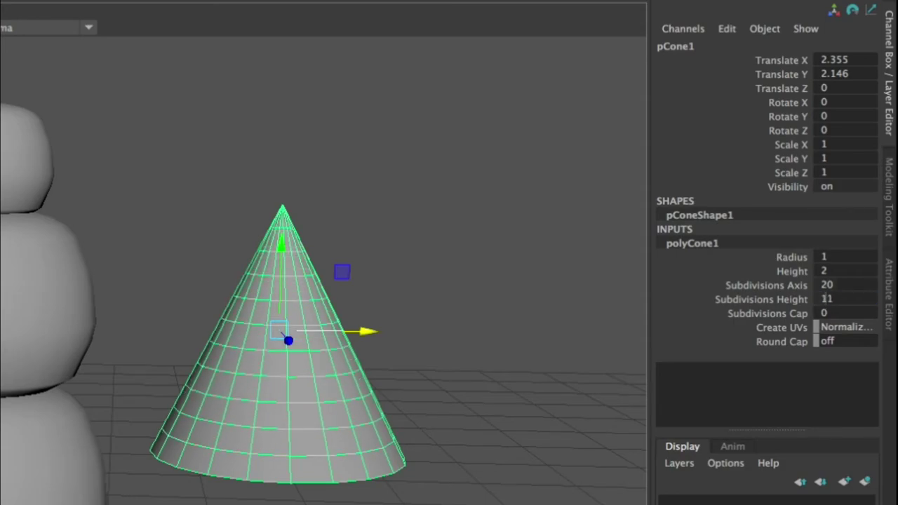
# Soften the cone by applying Average Vertices to it repeatedly, and return it to object mode
pyautogui.click(224, 299)
pyautogui.click(250, 324)
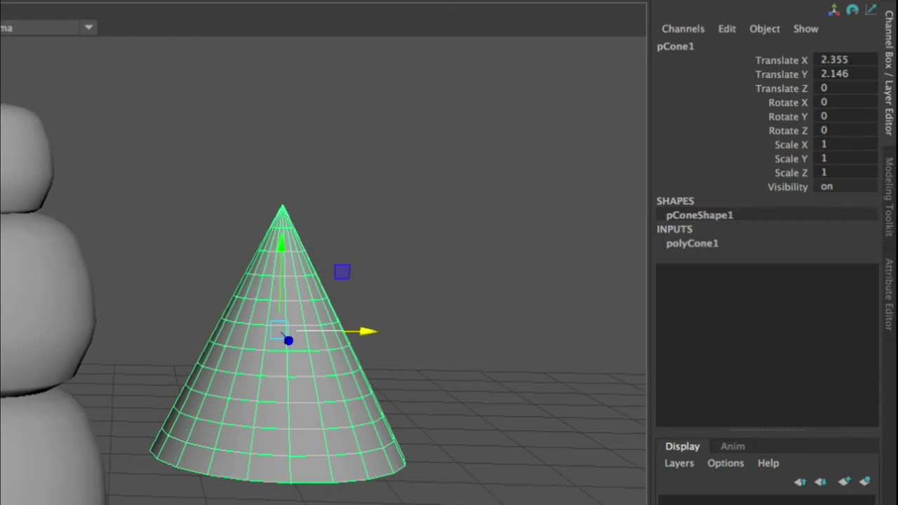
pyautogui.click(210, 6)
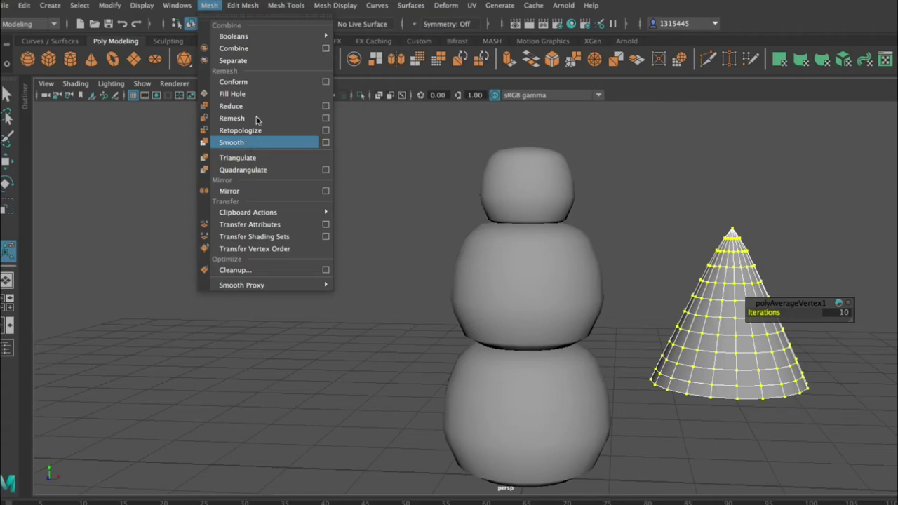
pyautogui.moveTo(241, 7)
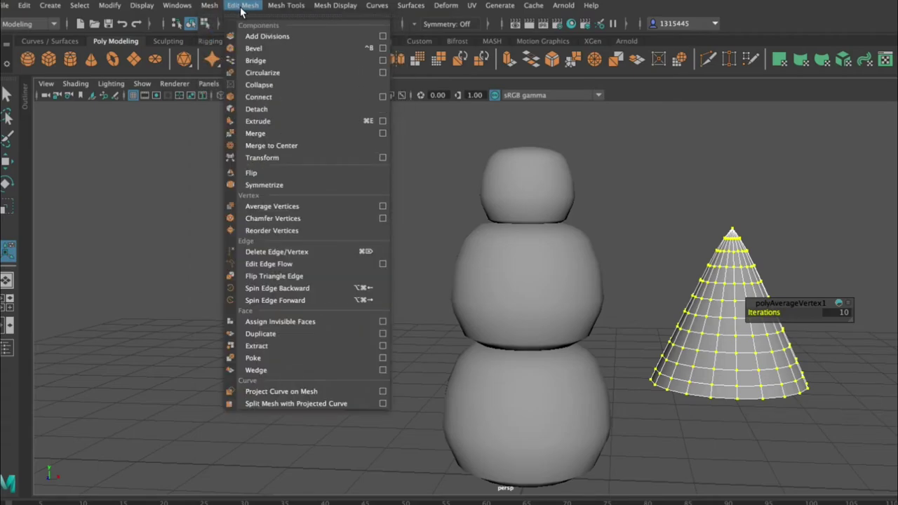
pyautogui.click(273, 206)
pyautogui.click(246, 7)
pyautogui.click(257, 205)
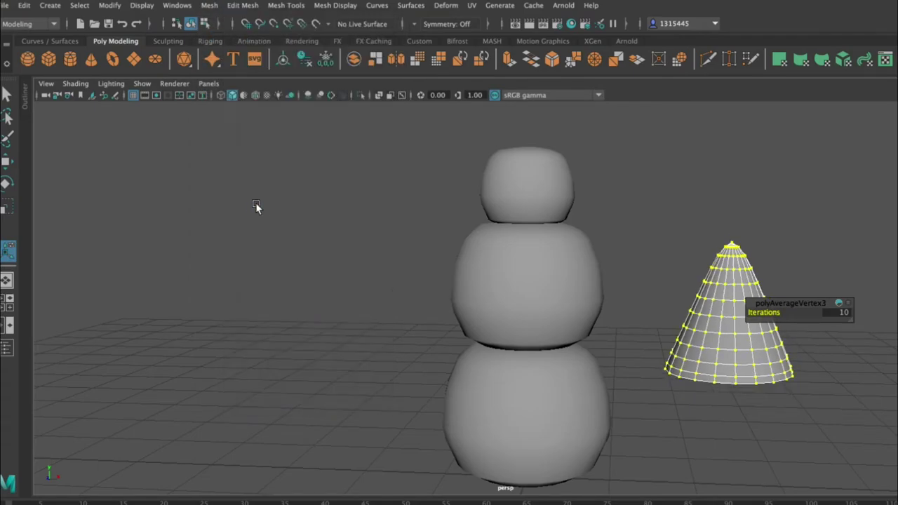
pyautogui.click(779, 322)
pyautogui.click(718, 319)
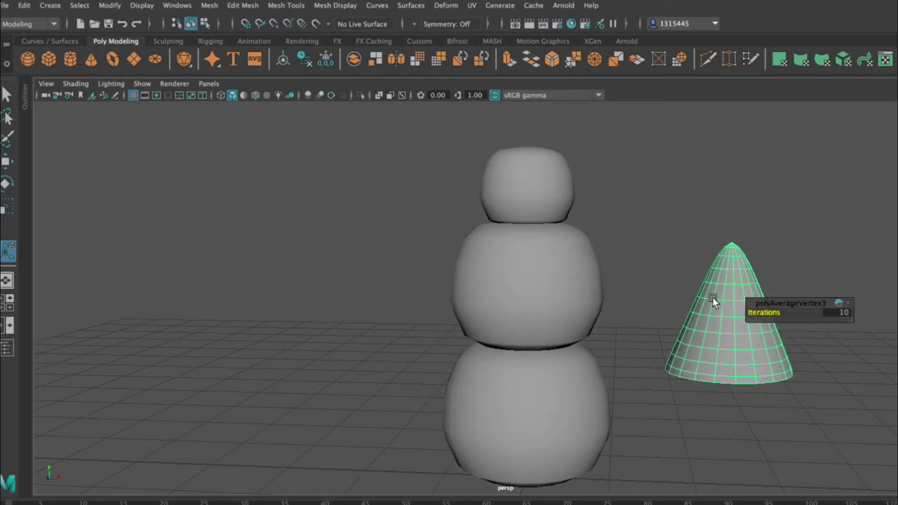
# Scale the cone down to nose size, tip it to point forward and place it on the front of the head
pyautogui.click(7, 207)
pyautogui.moveTo(742, 294); pyautogui.dragTo(640, 295)
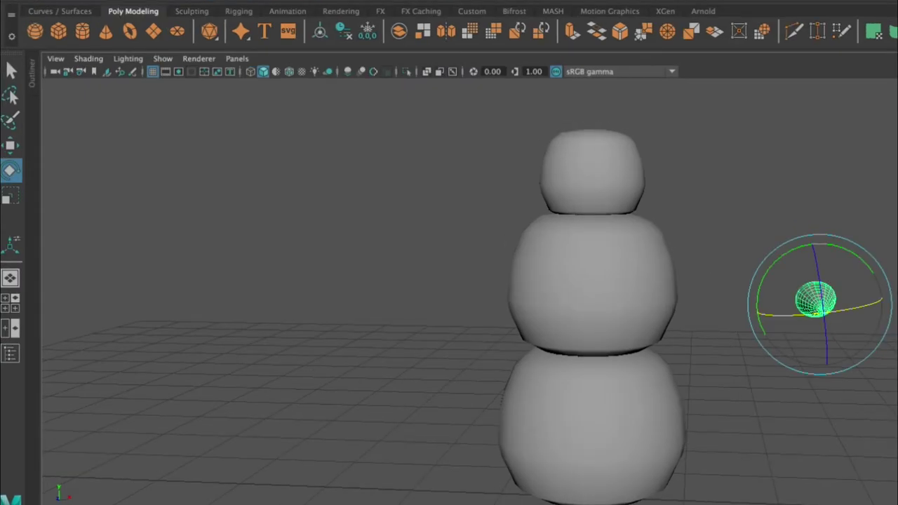
pyautogui.click(7, 162)
pyautogui.moveTo(832, 304); pyautogui.dragTo(582, 302)
pyautogui.moveTo(569, 244); pyautogui.dragTo(469, 229)
pyautogui.click(10, 196)
pyautogui.moveTo(517, 209); pyautogui.dragTo(489, 211)
pyautogui.click(10, 145)
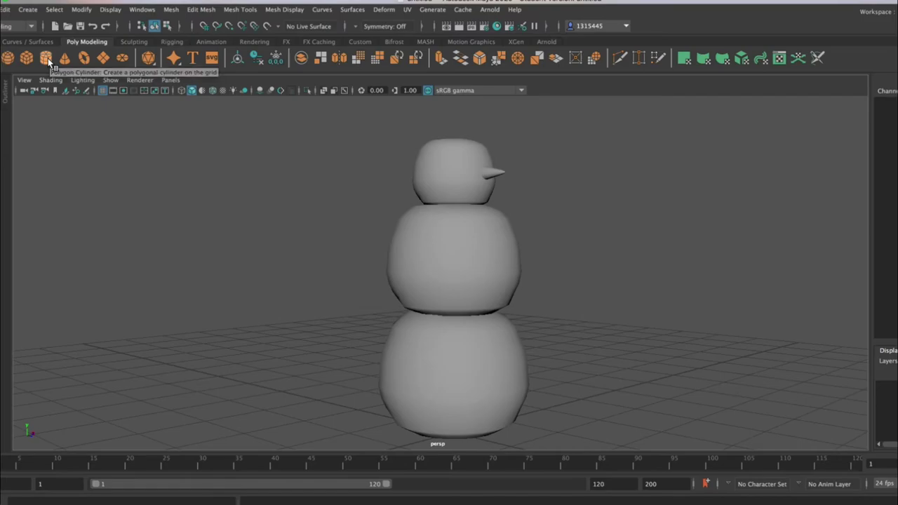
# Create a polygon cylinder and move it out along Z to about 2.465, in front of the snowman
pyautogui.click(46, 59)
pyautogui.moveTo(501, 442); pyautogui.dragTo(668, 473)
pyautogui.scroll(-5, 646, 398)
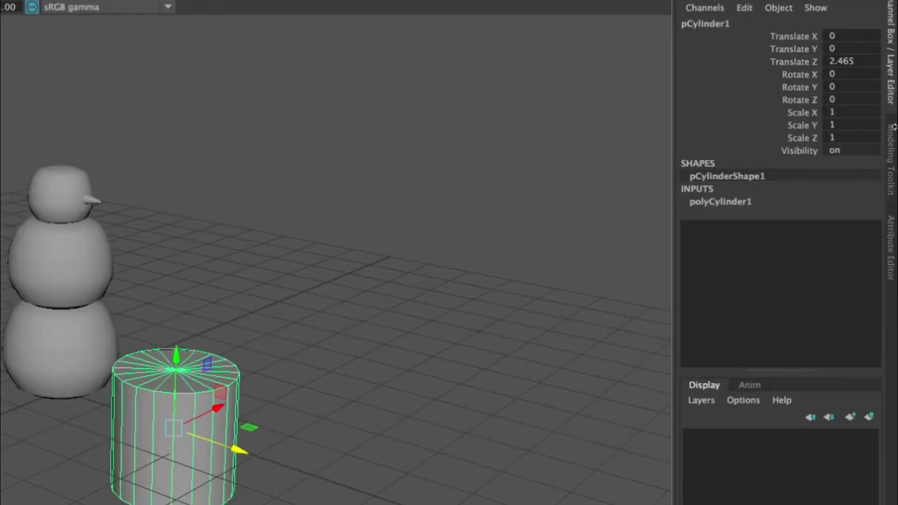
# Set the cylinder's Subdivisions Axis to 11
pyautogui.click(706, 202)
pyautogui.doubleClick(839, 239)
pyautogui.write('10')
pyautogui.press('Return')
pyautogui.keyDown('ctrl'); pyautogui.moveTo(830, 239); pyautogui.dragTo(831, 239); pyautogui.keyUp('ctrl')
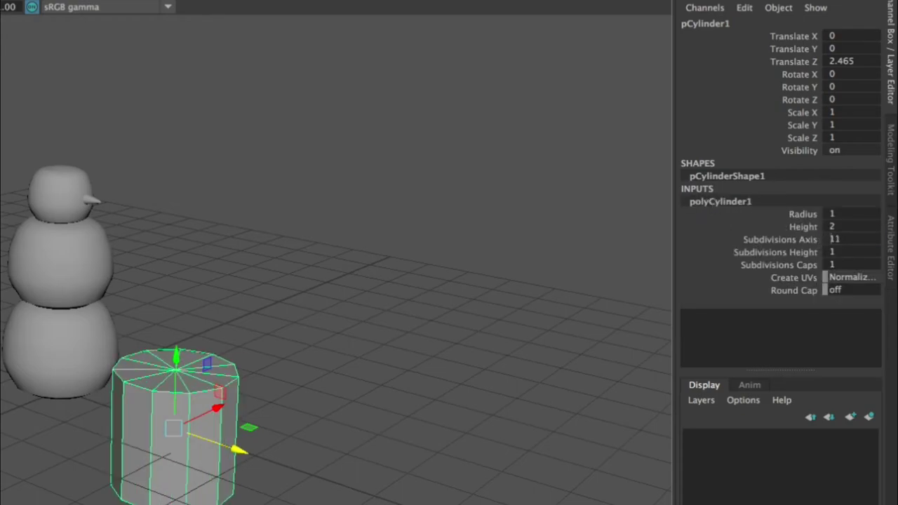
# Raise the centre vertex of the cylinder's top cap into a shallow point and return to object mode
pyautogui.moveTo(126, 370); pyautogui.dragTo(47, 247, button='right')
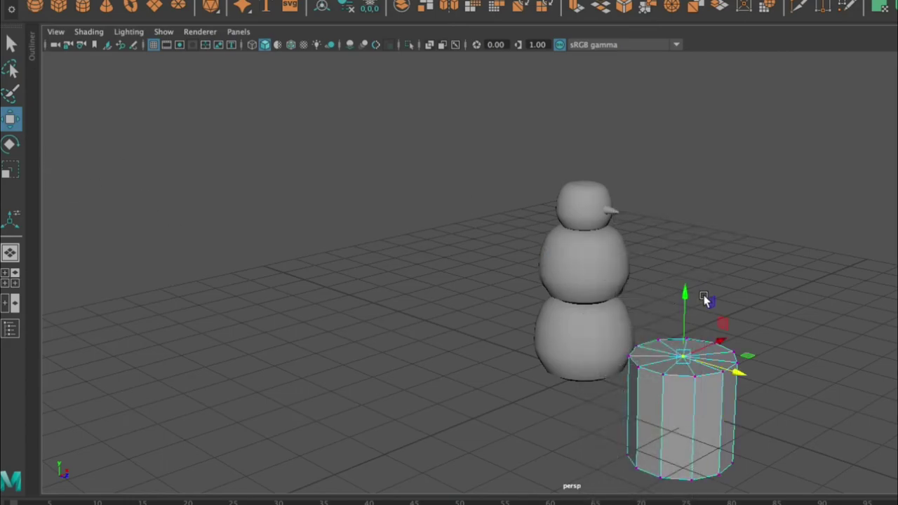
pyautogui.moveTo(686, 291); pyautogui.dragTo(751, 237)
pyautogui.moveTo(692, 254); pyautogui.dragTo(759, 234, button='right')
# Shrink the cylinder, bring it up to the snowman's head and rotate its pointed cap to face forward
pyautogui.press('r')
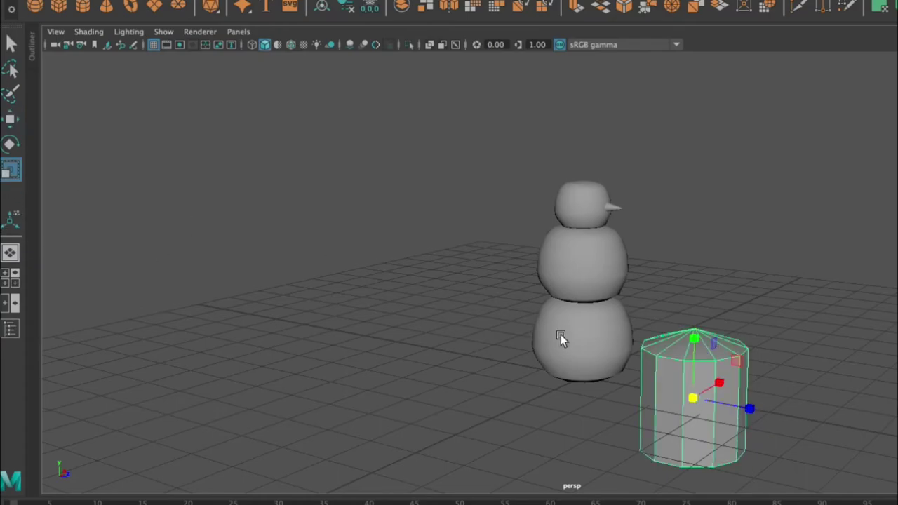
pyautogui.moveTo(693, 397); pyautogui.dragTo(626, 399)
pyautogui.press('w')
pyautogui.moveTo(717, 405); pyautogui.dragTo(355, 156)
pyautogui.click(12, 144)
pyautogui.moveTo(635, 172); pyautogui.dragTo(619, 261)
# Scale the cylinder down to eye size and seat it against the face beside the nose
pyautogui.press('r')
pyautogui.moveTo(599, 205)
pyautogui.mouseDown()
pyautogui.moveTo(586, 205)
pyautogui.moveTo(597, 206)
pyautogui.mouseUp()
pyautogui.keyDown('alt'); pyautogui.moveTo(660, 178); pyautogui.dragTo(575, 211); pyautogui.keyUp('alt')
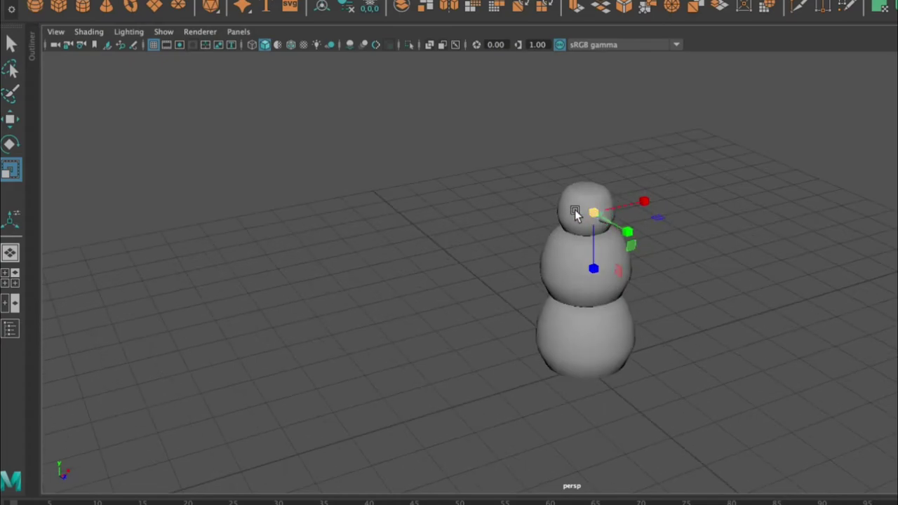
pyautogui.click(11, 120)
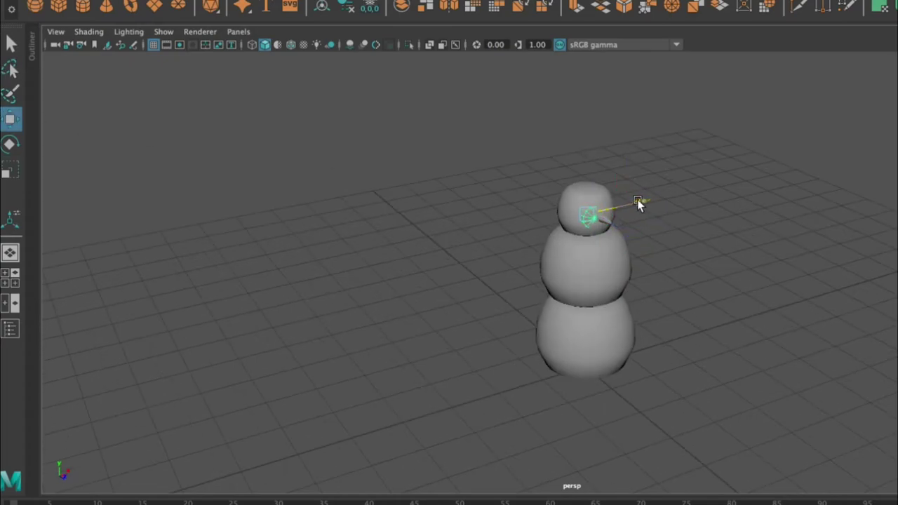
pyautogui.press('r')
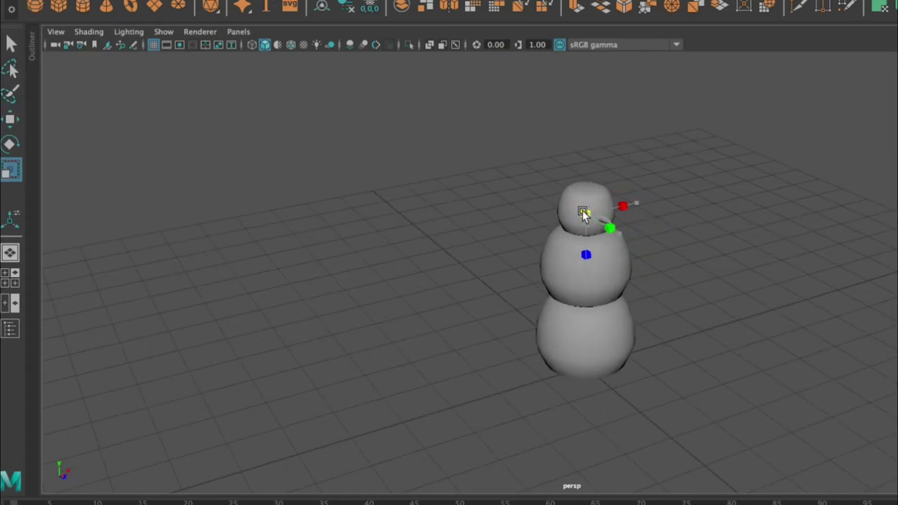
pyautogui.press('w')
pyautogui.moveTo(621, 236); pyautogui.dragTo(618, 235)
# Scale the eye cylinder down further on the snowman's face
pyautogui.press('r')
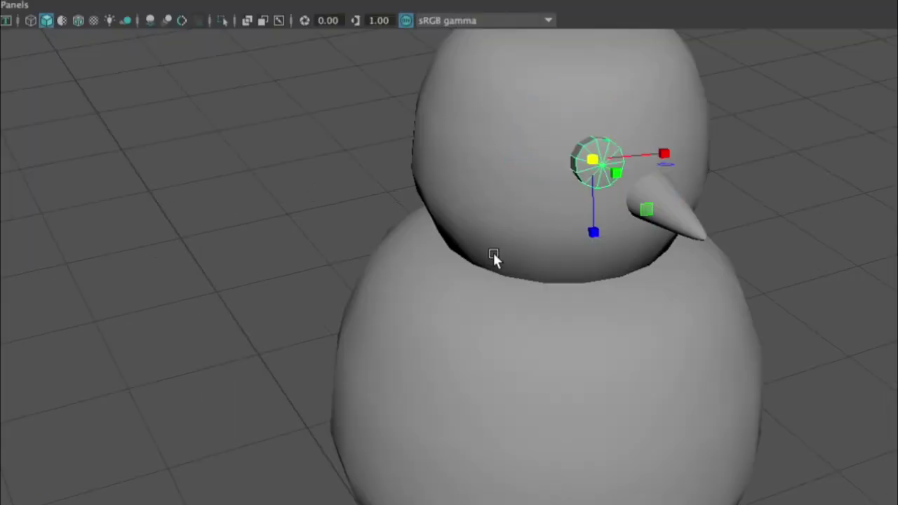
pyautogui.moveTo(592, 161); pyautogui.dragTo(564, 161)
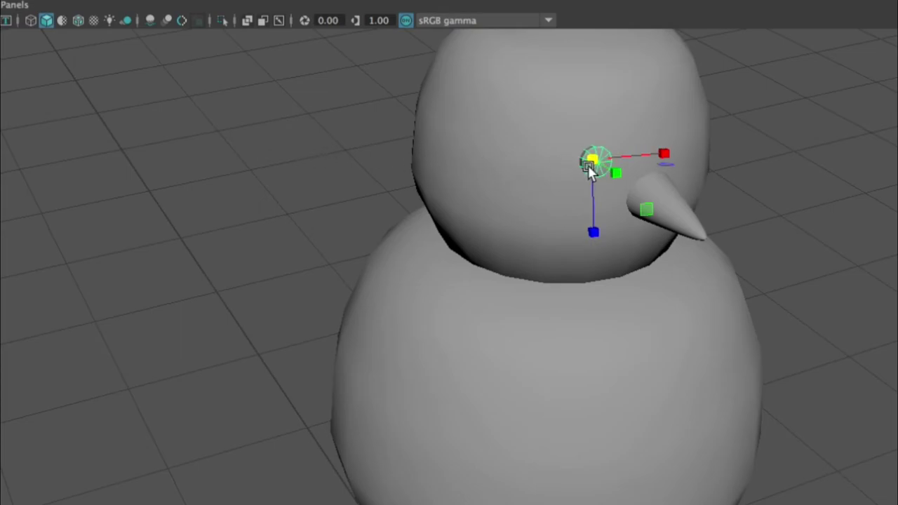
pyautogui.click(357, 165)
pyautogui.keyDown('alt'); pyautogui.moveTo(356, 165); pyautogui.dragTo(494, 234); pyautogui.keyUp('alt')
pyautogui.scroll(5, 494, 233)
# Copy the eye cylinder to the other side of the nose and rotate it to follow the curve of the head
pyautogui.click(468, 212)
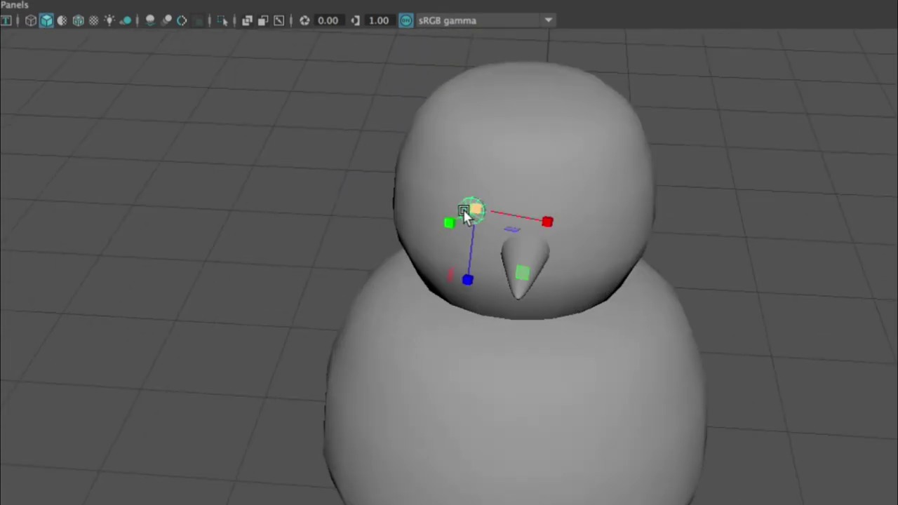
pyautogui.press('w')
pyautogui.moveTo(548, 213); pyautogui.dragTo(644, 215)
pyautogui.press('e')
pyautogui.moveTo(585, 232); pyautogui.dragTo(615, 231)
pyautogui.click(676, 233)
pyautogui.keyDown('alt'); pyautogui.moveTo(676, 232); pyautogui.dragTo(556, 225); pyautogui.keyUp('alt')
pyautogui.scroll(-5, 790, 203)
pyautogui.scroll(5, 617, 205)
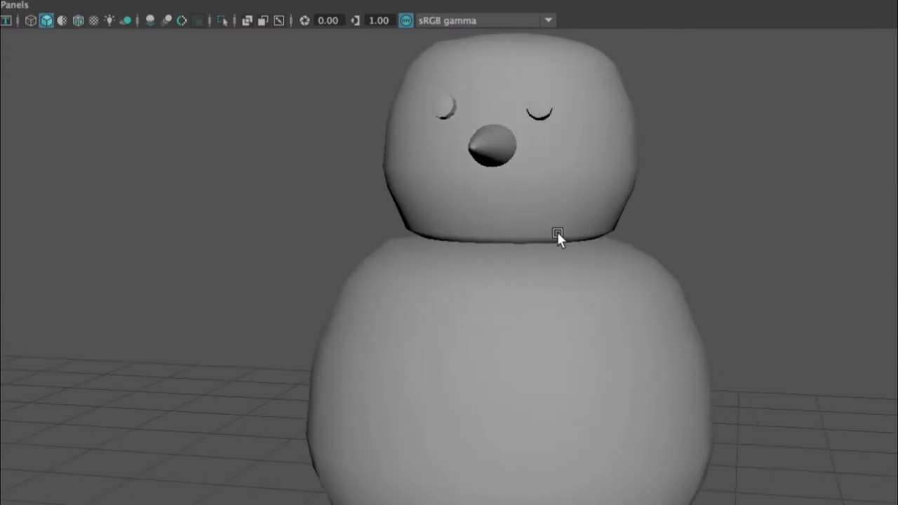
# Copy an eye cylinder to below the nose as a mouth piece, tilting and shrinking it against the face
pyautogui.keyDown('alt'); pyautogui.moveTo(556, 225); pyautogui.dragTo(601, 307, button='middle'); pyautogui.keyUp('alt')
pyautogui.scroll(5, 601, 307)
pyautogui.click(672, 169)
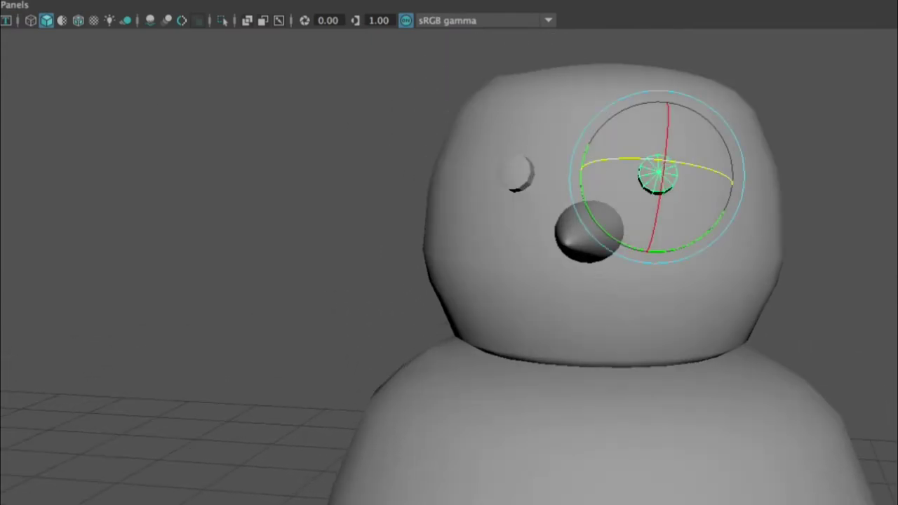
pyautogui.press('w')
pyautogui.moveTo(651, 92); pyautogui.dragTo(654, 208)
pyautogui.keyDown('alt'); pyautogui.moveTo(366, 208); pyautogui.dragTo(589, 277); pyautogui.keyUp('alt')
pyautogui.press('e')
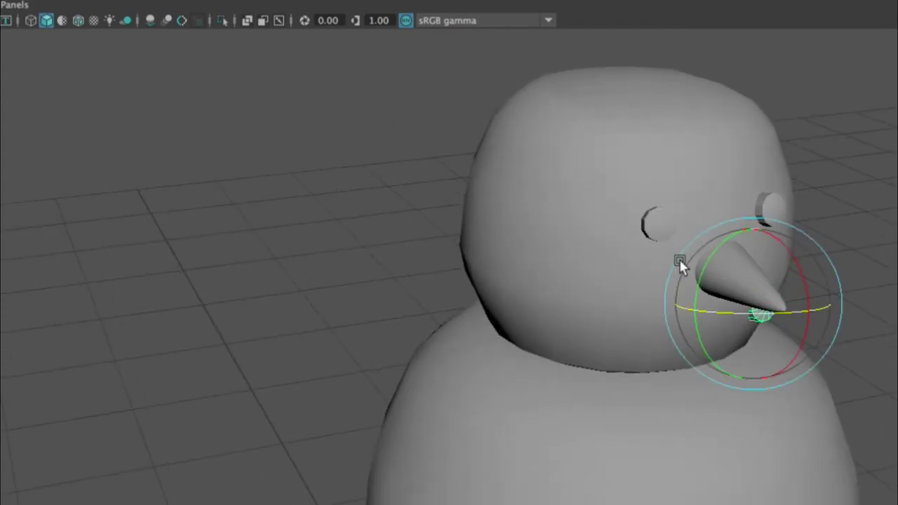
pyautogui.keyDown('alt'); pyautogui.moveTo(797, 252); pyautogui.dragTo(721, 246); pyautogui.keyUp('alt')
pyautogui.press('r')
pyautogui.moveTo(635, 329)
pyautogui.keyDown('alt'); pyautogui.mouseDown()
pyautogui.moveTo(783, 350)
pyautogui.moveTo(625, 338)
pyautogui.mouseUp(); pyautogui.keyUp('alt')
# Duplicate the mouth piece, shift the copy sideways below the nose and seat it against the face
pyautogui.press('w')
pyautogui.hotkey('ctrl', 'd')
pyautogui.moveTo(738, 340); pyautogui.dragTo(677, 339)
pyautogui.keyDown('alt'); pyautogui.moveTo(625, 338); pyautogui.dragTo(484, 357); pyautogui.keyUp('alt')
pyautogui.moveTo(429, 371); pyautogui.dragTo(436, 368)
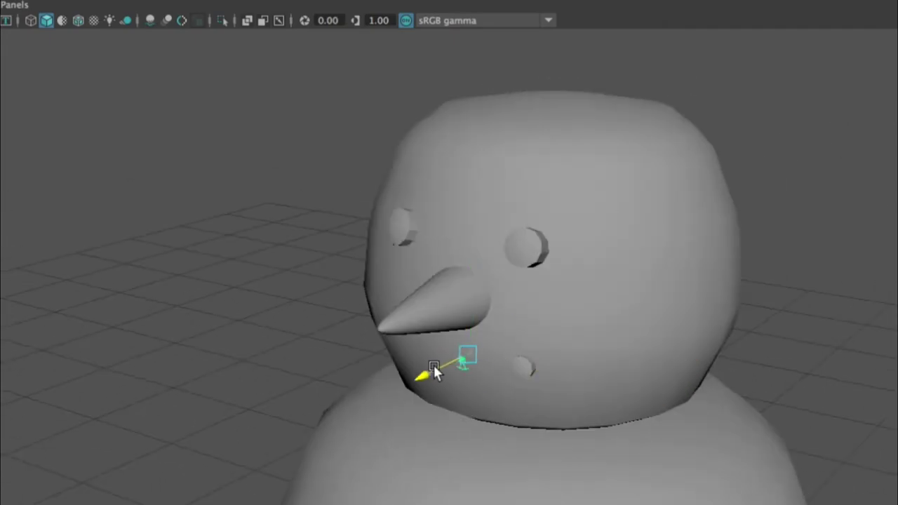
# Add more copies of the mouth piece and arrange them against the face into a curved smile of six
pyautogui.keyDown('alt'); pyautogui.moveTo(461, 300); pyautogui.dragTo(641, 364); pyautogui.keyUp('alt')
pyautogui.hotkey('ctrl', 'd')
pyautogui.moveTo(562, 283); pyautogui.dragTo(562, 271)
pyautogui.click(677, 335)
pyautogui.moveTo(684, 274); pyautogui.dragTo(682, 291)
pyautogui.moveTo(745, 349); pyautogui.dragTo(737, 349)
pyautogui.click(896, 327)
pyautogui.keyDown('alt'); pyautogui.moveTo(896, 327); pyautogui.dragTo(870, 311); pyautogui.keyUp('alt')
pyautogui.scroll(-5, 858, 329)
pyautogui.scroll(5, 858, 329)
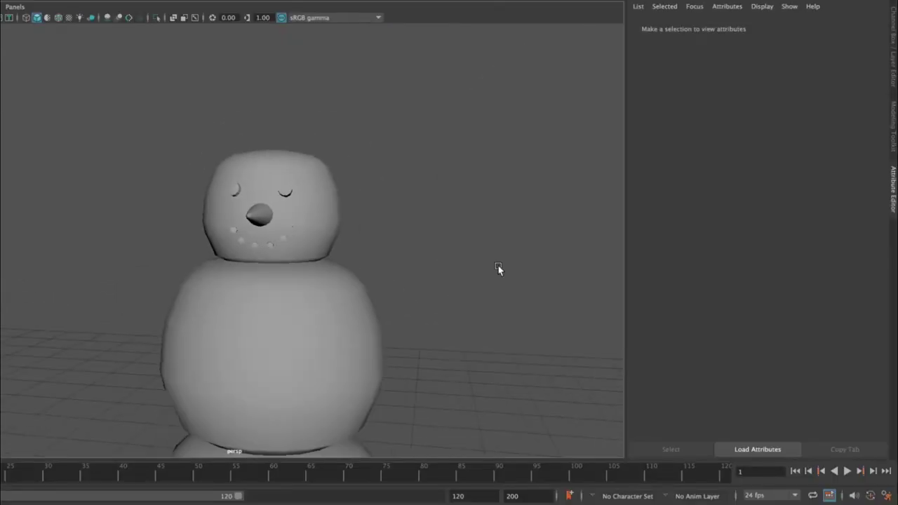
# Assign a new Lambert material to the cone nose
pyautogui.keyDown('alt'); pyautogui.moveTo(416, 247); pyautogui.dragTo(456, 249); pyautogui.keyUp('alt')
pyautogui.scroll(3, 367, 212)
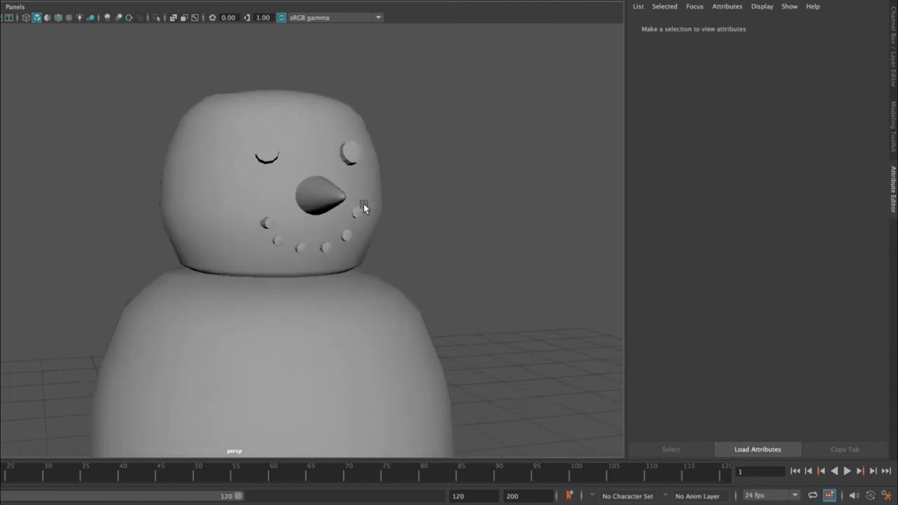
pyautogui.click(337, 189)
pyautogui.rightClick(336, 189)
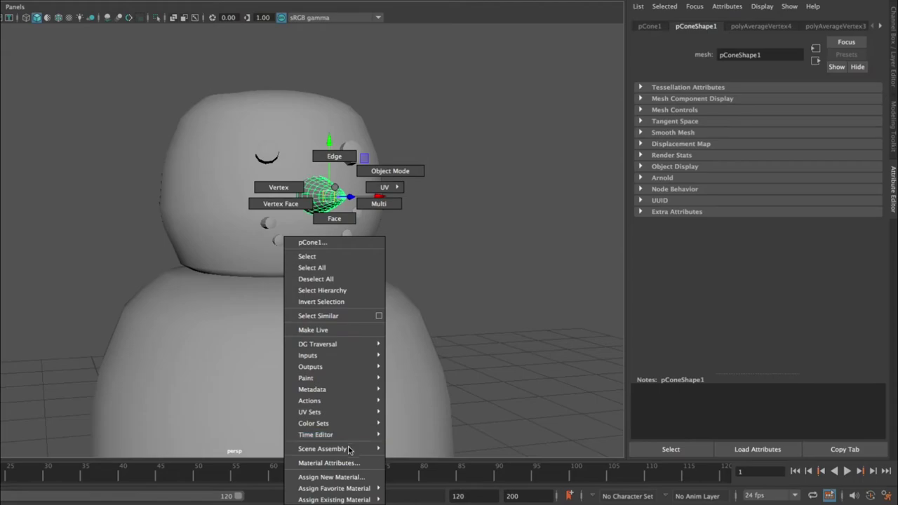
pyautogui.click(330, 477)
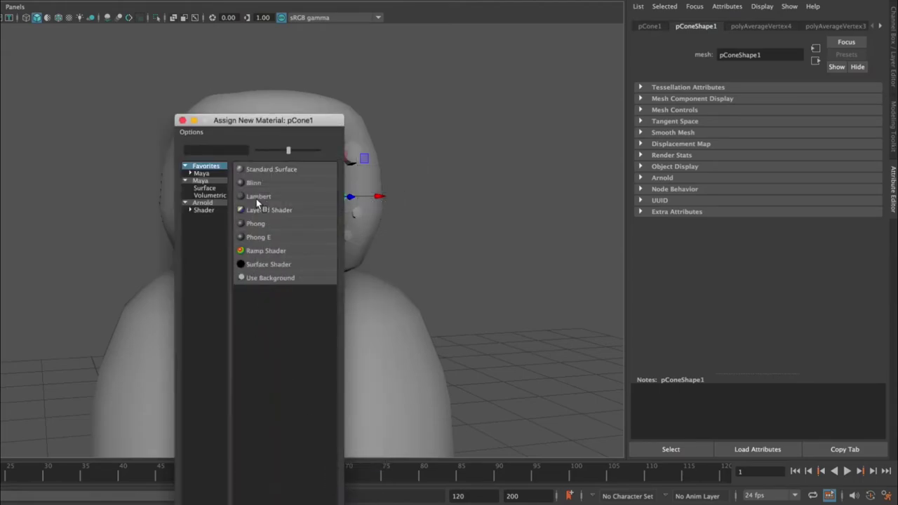
pyautogui.click(256, 197)
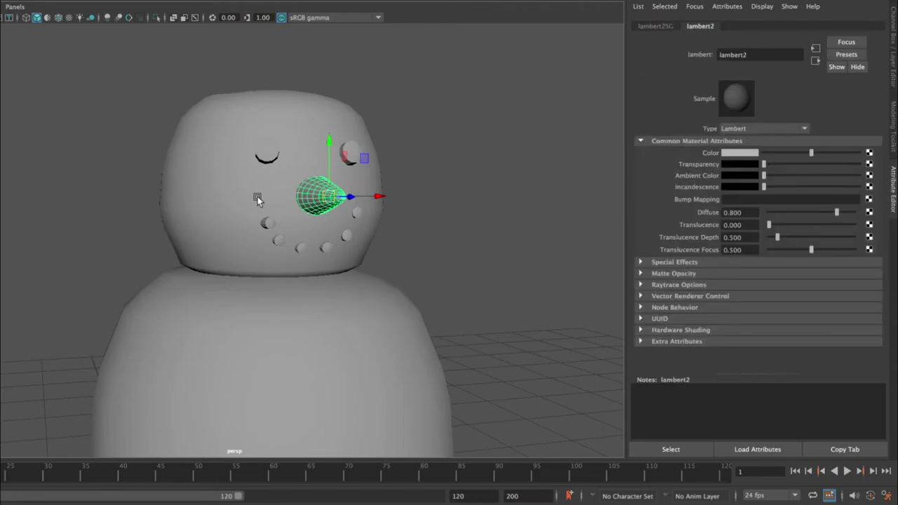
# Set the nose material's colour to a light reddish orange
pyautogui.click(754, 154)
pyautogui.click(782, 196)
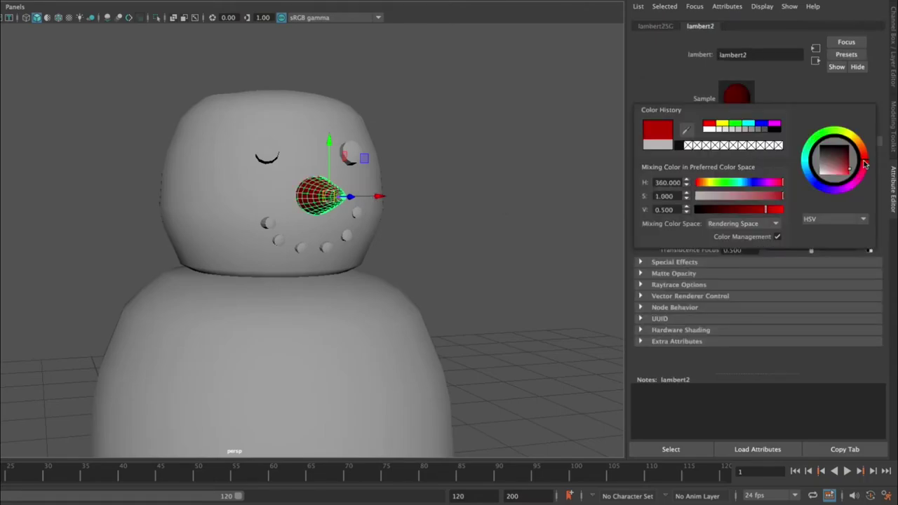
pyautogui.click(864, 151)
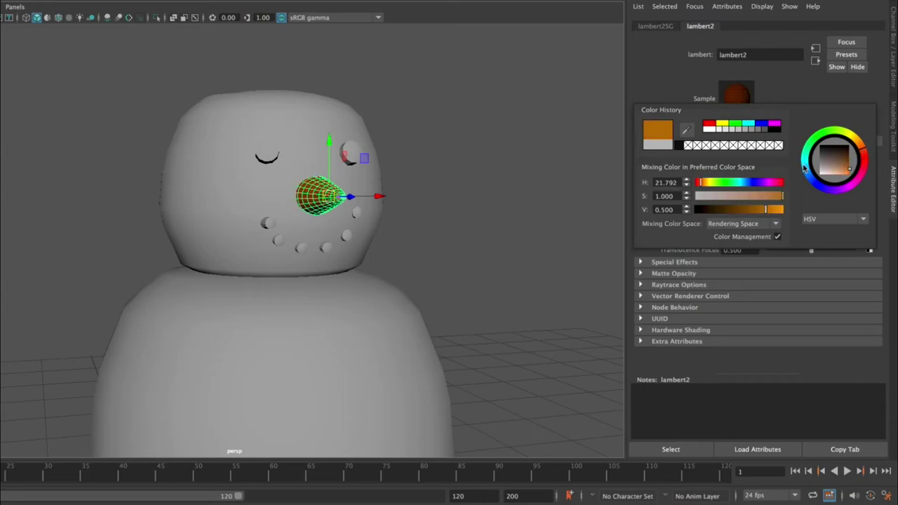
pyautogui.click(861, 145)
pyautogui.click(845, 172)
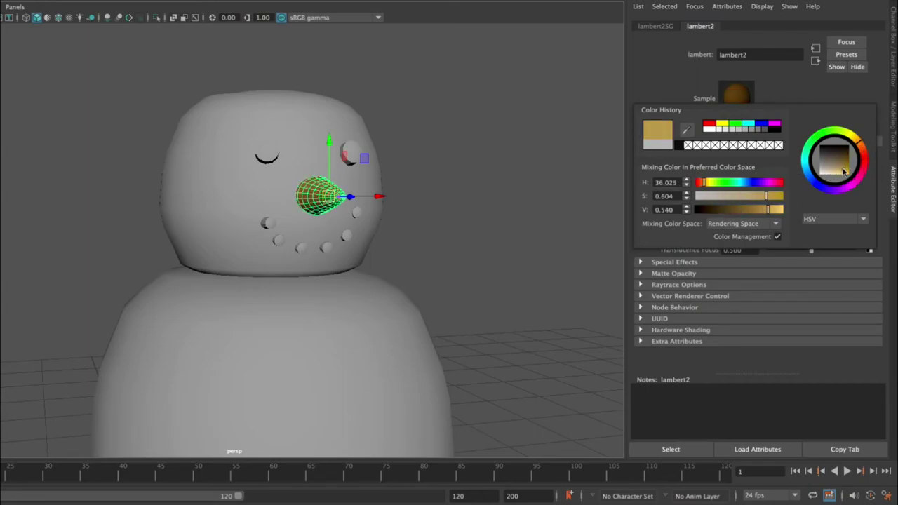
pyautogui.click(864, 152)
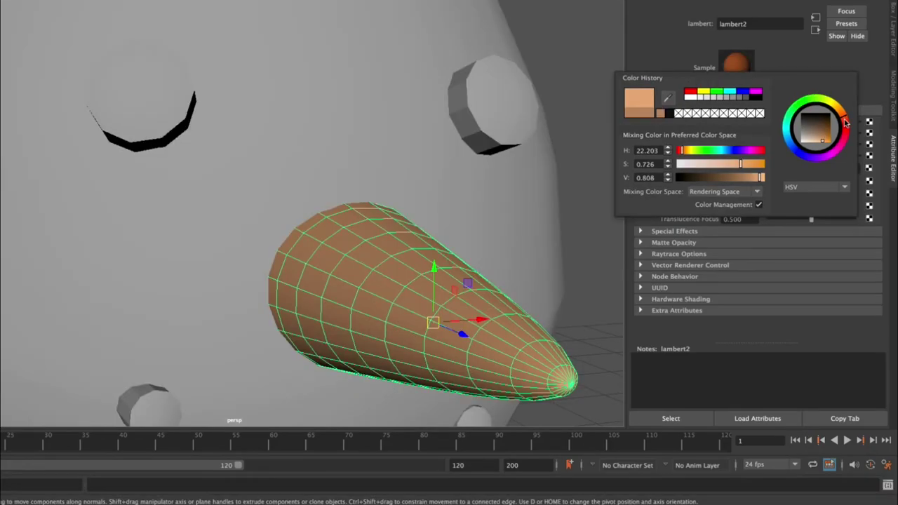
pyautogui.click(845, 123)
pyautogui.click(599, 134)
pyautogui.scroll(-10, 591, 149)
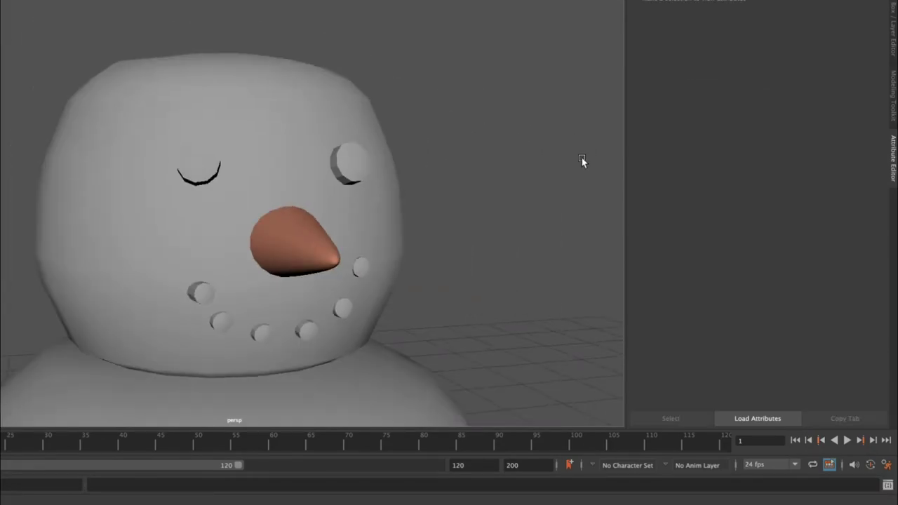
# Assign a new Lambert material to the head sphere and brighten its colour to white
pyautogui.keyDown('alt'); pyautogui.moveTo(461, 180); pyautogui.dragTo(395, 163); pyautogui.keyUp('alt')
pyautogui.scroll(5, 395, 163)
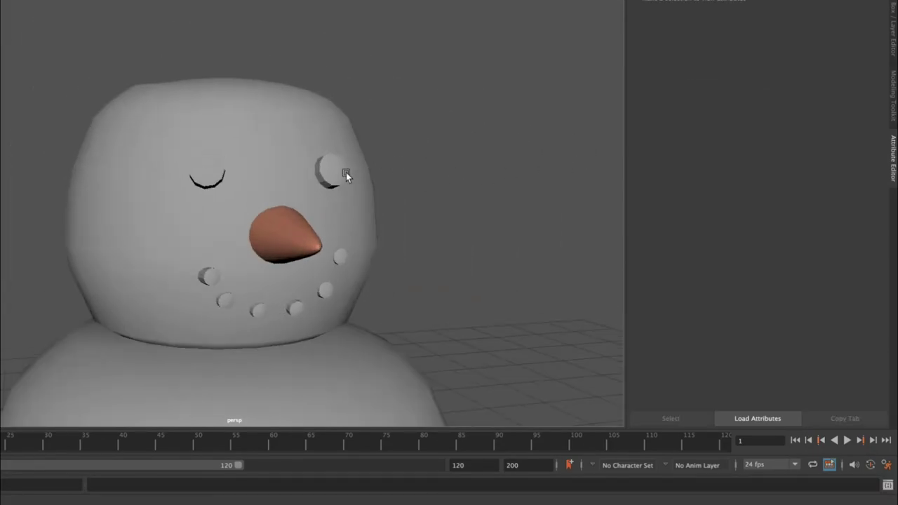
pyautogui.keyDown('alt'); pyautogui.moveTo(345, 172); pyautogui.dragTo(346, 149, button='middle'); pyautogui.keyUp('alt')
pyautogui.click(211, 220)
pyautogui.scroll(-6, 237, 277)
pyautogui.moveTo(236, 279); pyautogui.dragTo(235, 473, button='right')
pyautogui.click(257, 166)
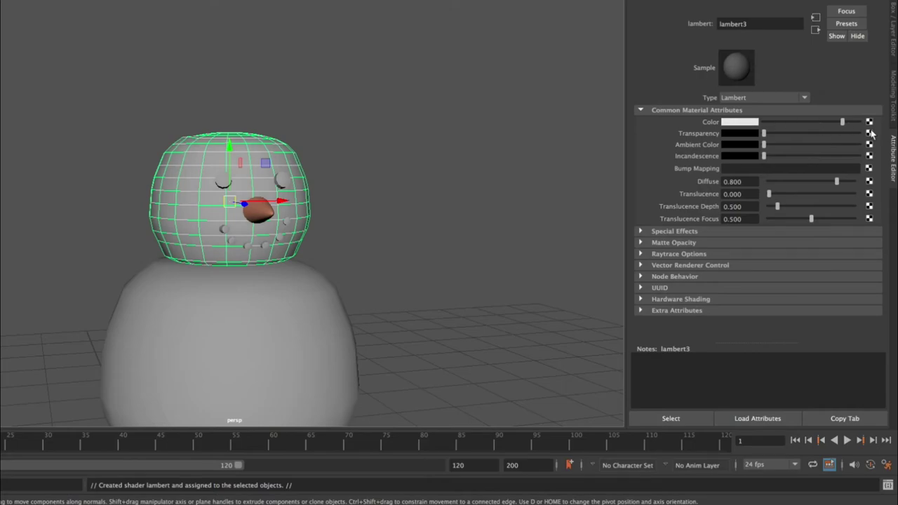
# Assign the head's existing white material to the middle and bottom body spheres
pyautogui.click(329, 277)
pyautogui.scroll(-5, 342, 290)
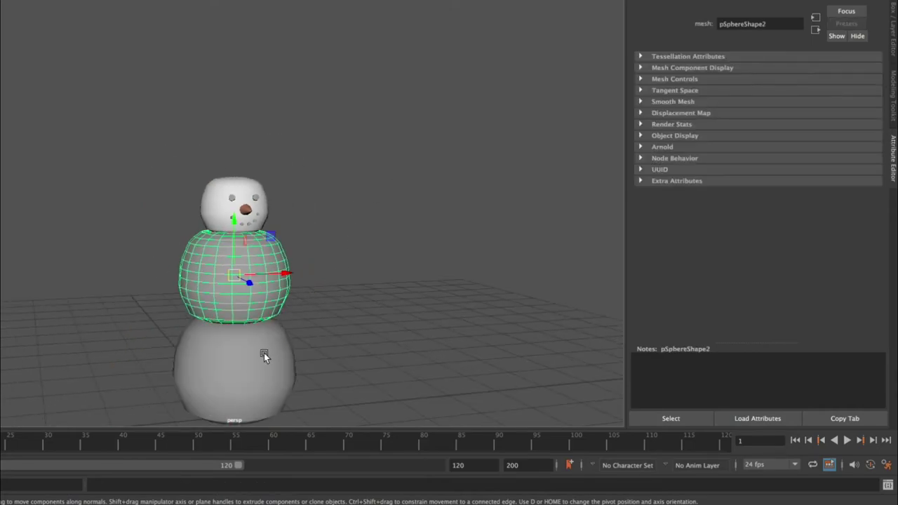
pyautogui.click(264, 353)
pyautogui.moveTo(263, 352); pyautogui.dragTo(342, 472, button='right')
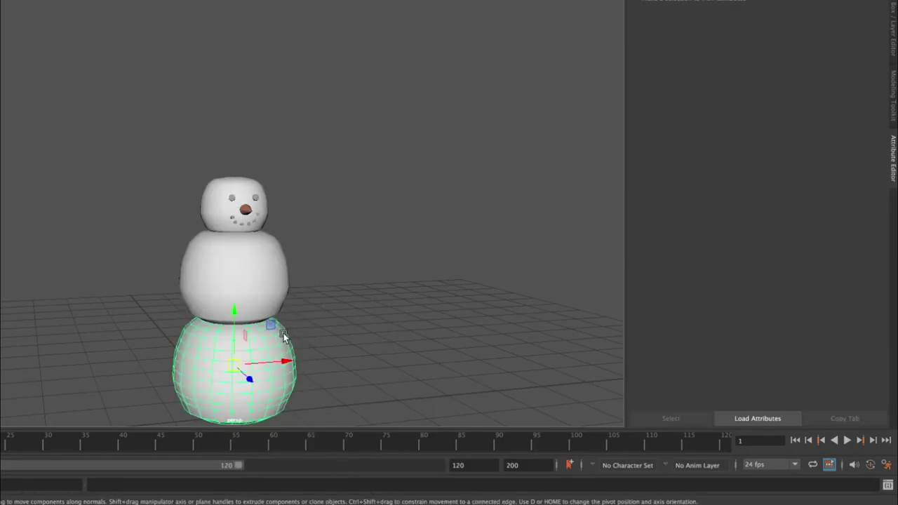
# Rename the white body material SNOW and open the nose material's name for editing
pyautogui.click(805, 1)
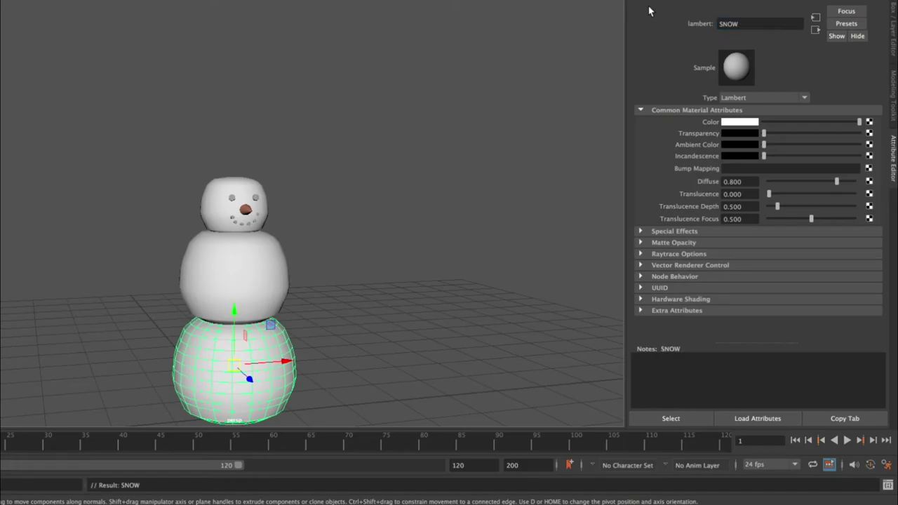
pyautogui.scroll(10, 211, 167)
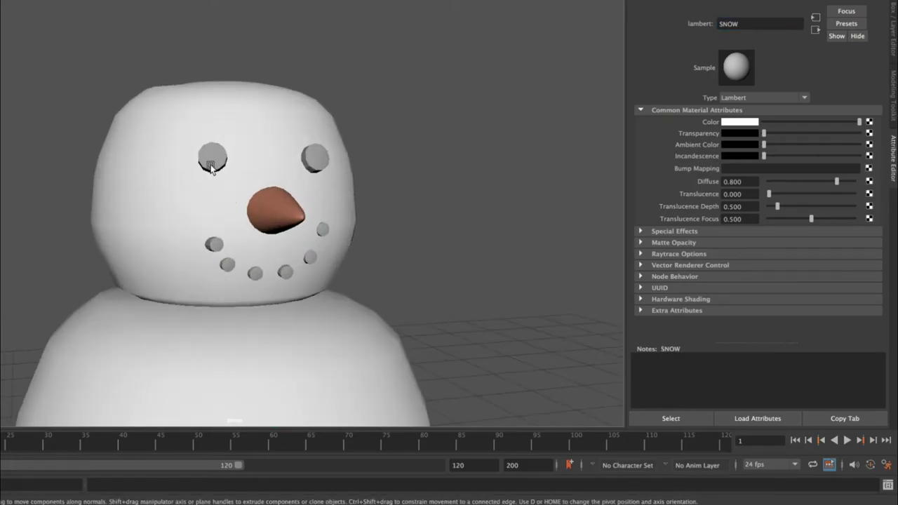
pyautogui.click(298, 222)
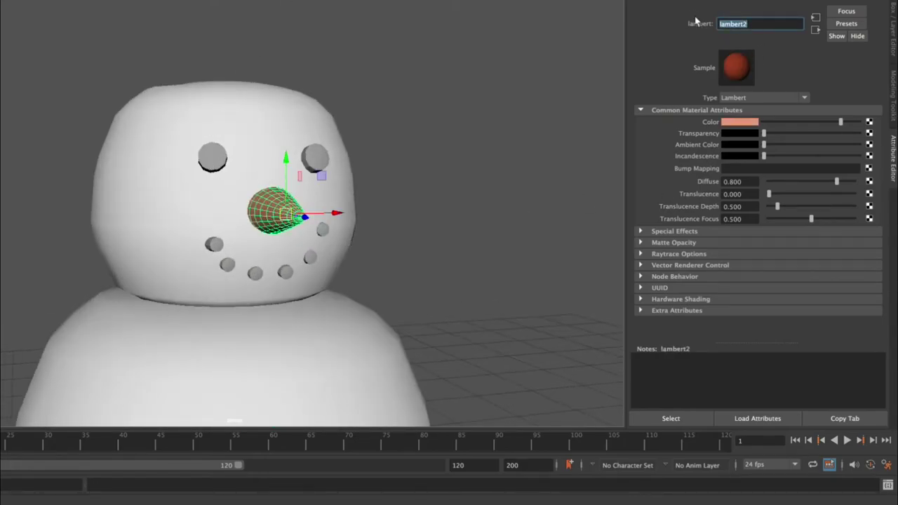
# Assign a new Phong material to both eyes and all six mouth pieces and set its colour to black
pyautogui.click(213, 158)
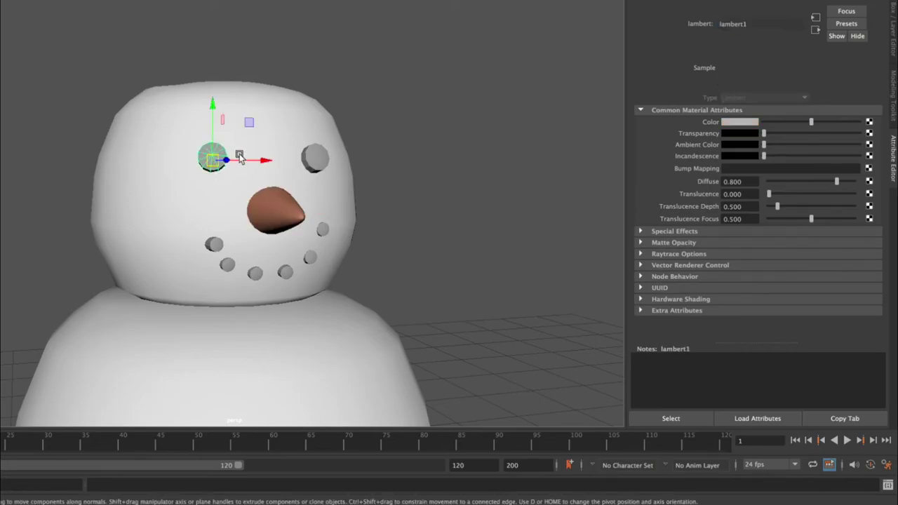
pyautogui.keyDown('shift'); pyautogui.click(330, 163); pyautogui.keyUp('shift')
pyautogui.keyDown('shift'); pyautogui.click(214, 247); pyautogui.keyUp('shift')
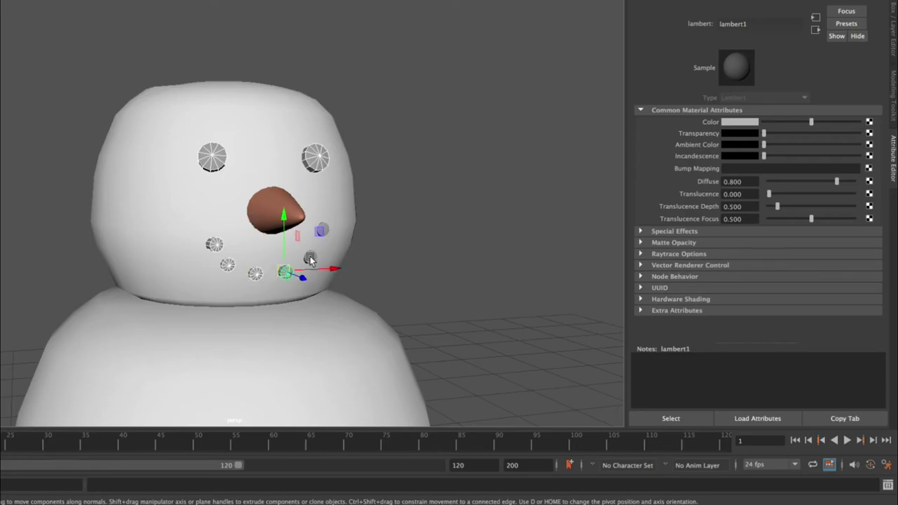
pyautogui.rightClick(333, 230)
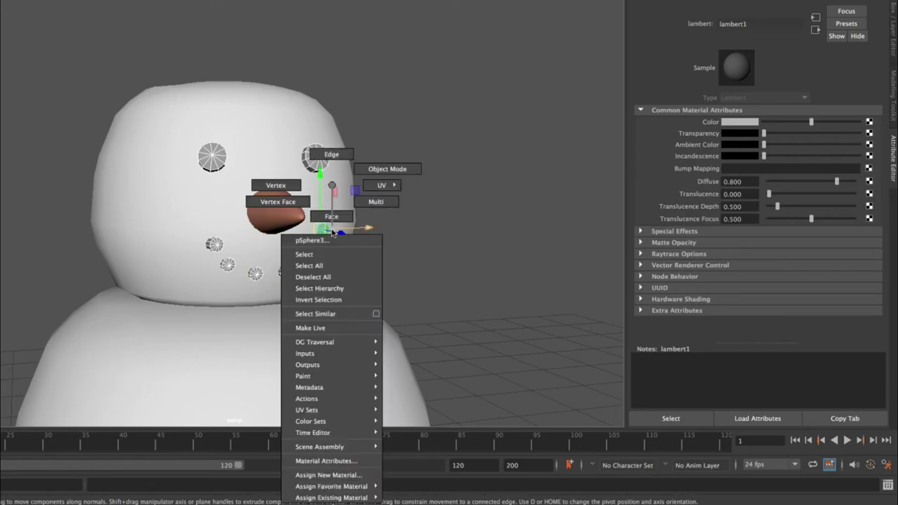
pyautogui.click(366, 481)
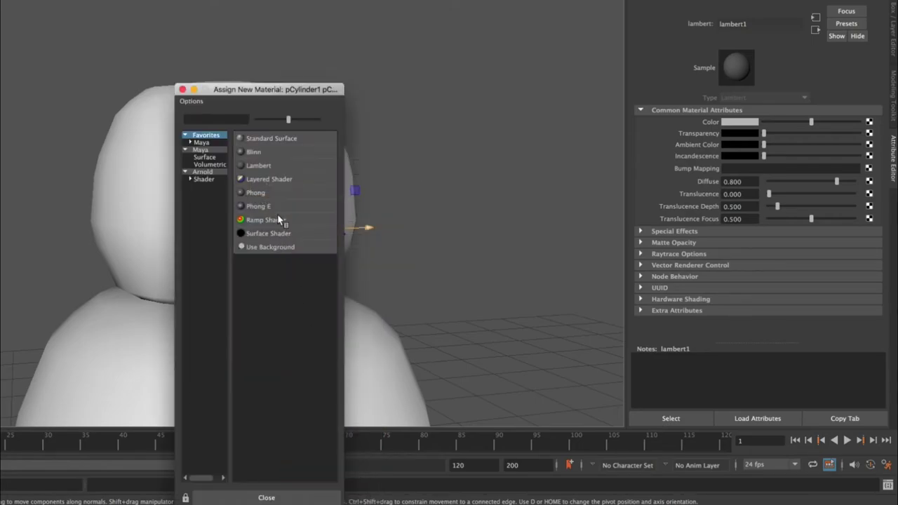
pyautogui.click(261, 195)
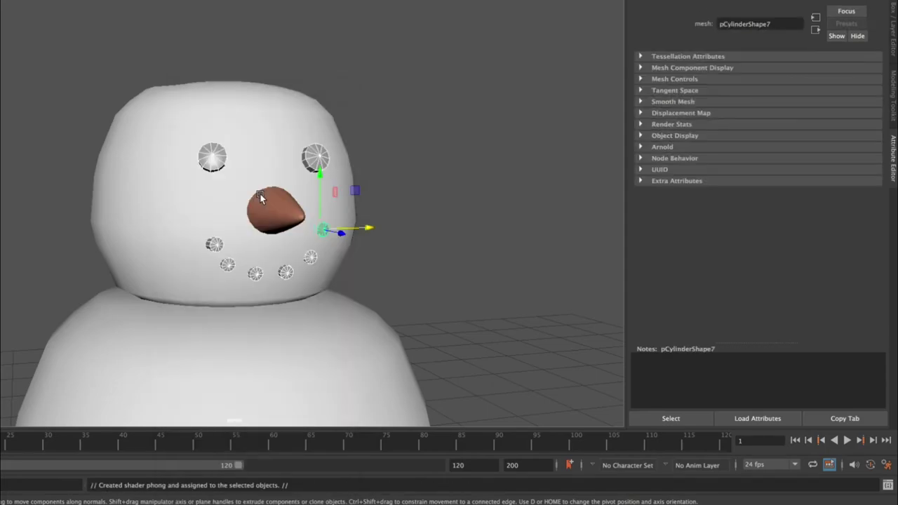
pyautogui.moveTo(779, 123); pyautogui.dragTo(744, 124)
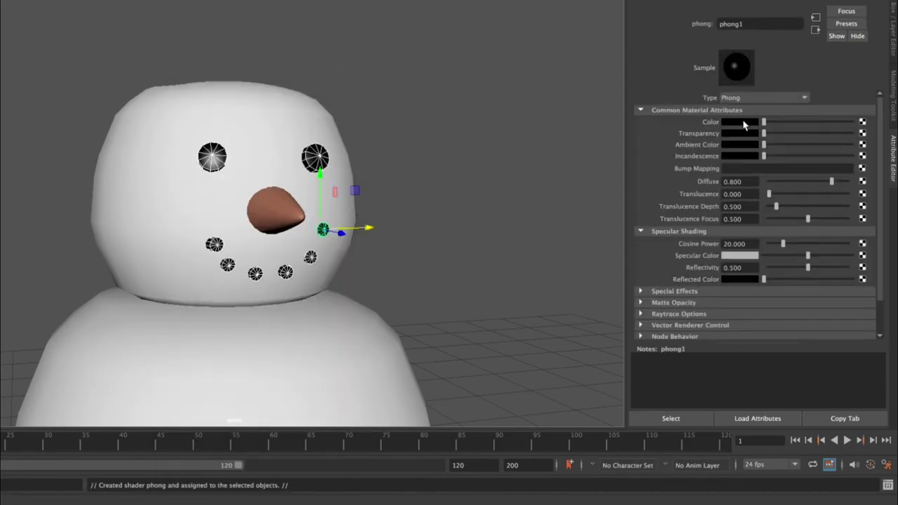
pyautogui.click(527, 95)
# Duplicate an eye, move the copy down to the upper centre of the middle sphere and seat it as a button
pyautogui.keyDown('alt'); pyautogui.moveTo(452, 83); pyautogui.dragTo(399, 80); pyautogui.keyUp('alt')
pyautogui.click(270, 176)
pyautogui.hotkey('ctrl', 'd')
pyautogui.moveTo(271, 129); pyautogui.dragTo(272, 170)
pyautogui.moveTo(273, 246); pyautogui.dragTo(272, 256)
pyautogui.keyDown('alt'); pyautogui.moveTo(326, 265); pyautogui.dragTo(365, 274); pyautogui.keyUp('alt')
pyautogui.moveTo(299, 320)
pyautogui.mouseDown()
pyautogui.moveTo(319, 322)
pyautogui.moveTo(305, 315)
pyautogui.mouseUp()
pyautogui.click(365, 212)
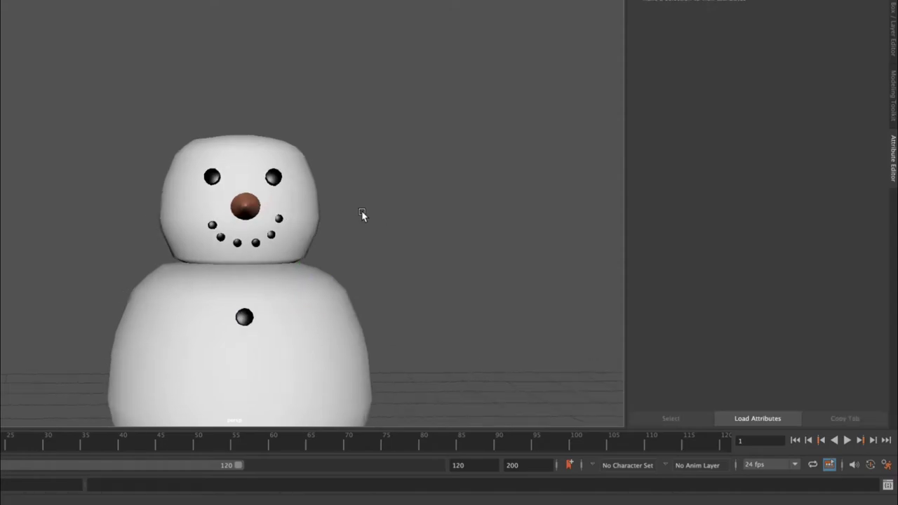
# Copy the chest button to a spot below it and move it forward onto the middle sphere's surface
pyautogui.scroll(-5, 350, 214)
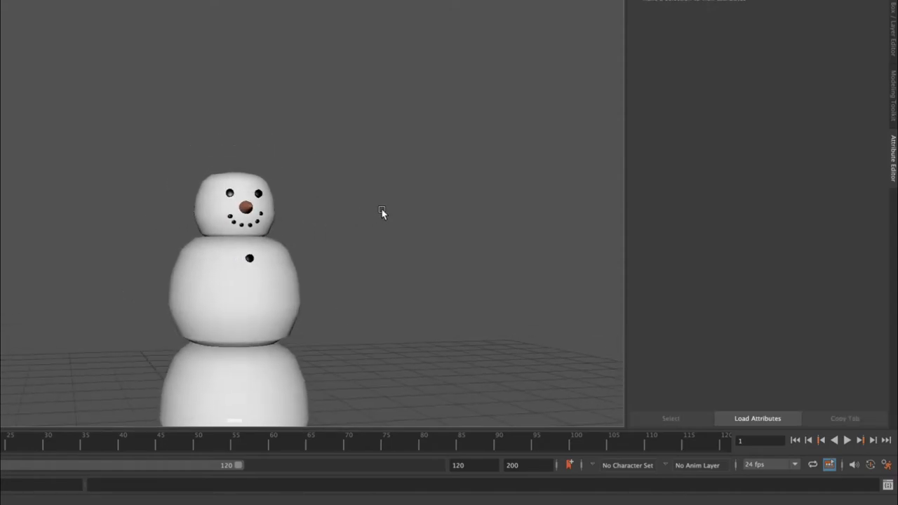
pyautogui.scroll(6, 307, 250)
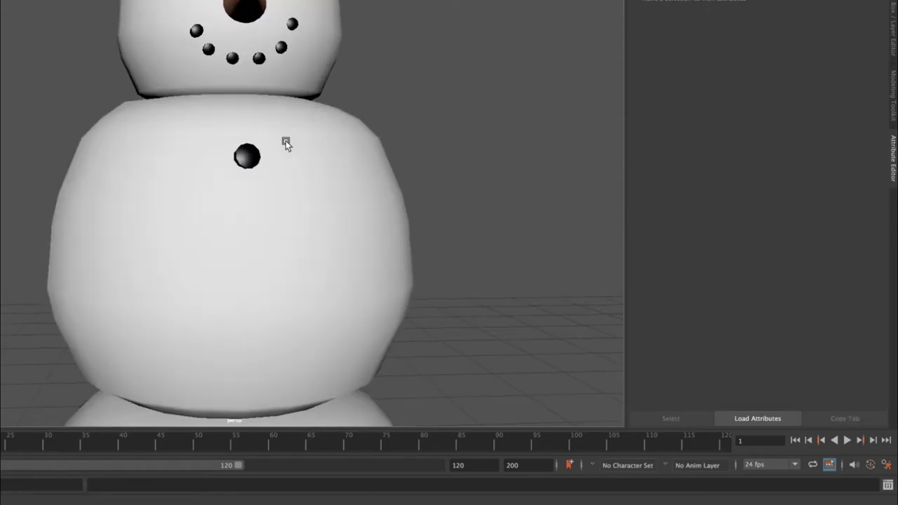
pyautogui.click(257, 155)
pyautogui.keyDown('alt'); pyautogui.moveTo(285, 205); pyautogui.dragTo(344, 212); pyautogui.keyUp('alt')
pyautogui.moveTo(306, 130); pyautogui.dragTo(310, 186)
pyautogui.moveTo(342, 233); pyautogui.dragTo(359, 235)
# Duplicate the second chest button, move the copy below it and seat it on the middle sphere's surface
pyautogui.hotkey('ctrl', 'd')
pyautogui.moveTo(321, 181); pyautogui.dragTo(321, 194)
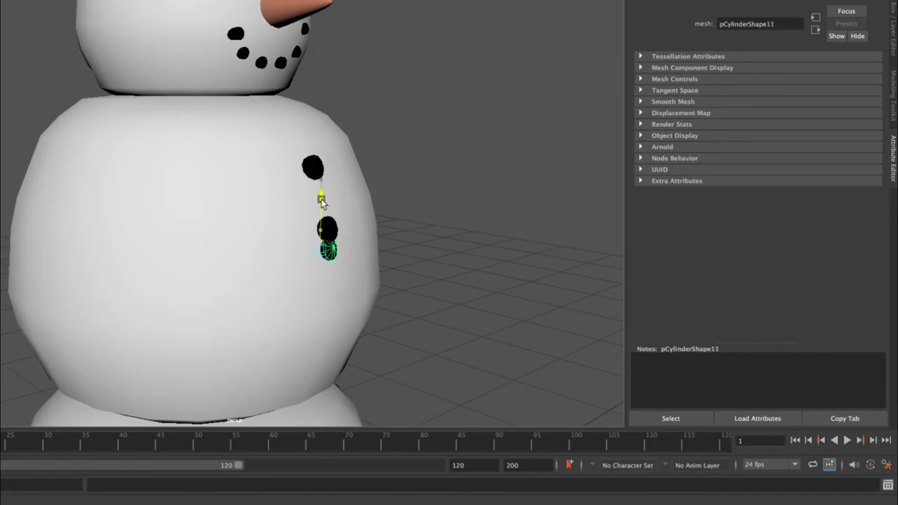
pyautogui.moveTo(320, 253); pyautogui.dragTo(321, 254)
pyautogui.moveTo(352, 314); pyautogui.dragTo(359, 315)
pyautogui.moveTo(320, 262); pyautogui.dragTo(320, 246)
pyautogui.press('r')
pyautogui.press('e')
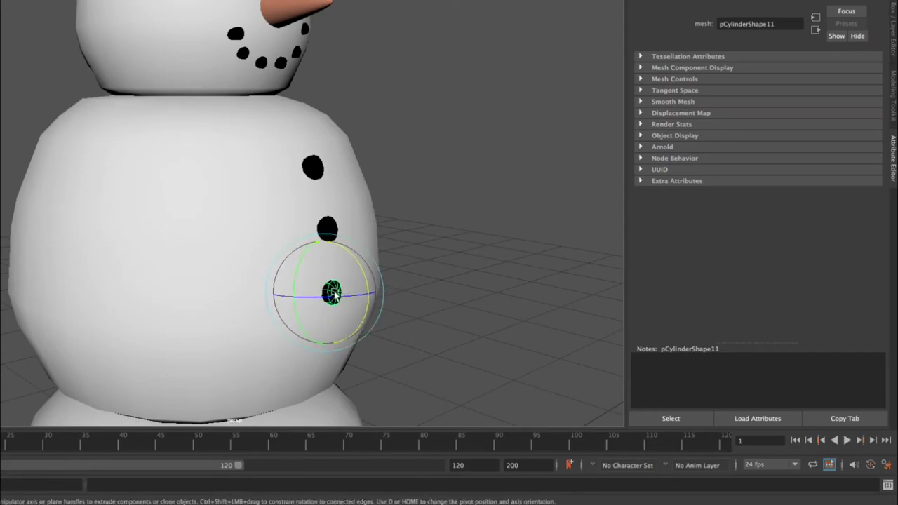
# Duplicate the third chest button and place the copy below it as a fourth button on the middle sphere
pyautogui.press('w')
pyautogui.hotkey('ctrl', 'd')
pyautogui.moveTo(287, 214); pyautogui.dragTo(287, 262, button='middle')
pyautogui.press('r')
pyautogui.press('e')
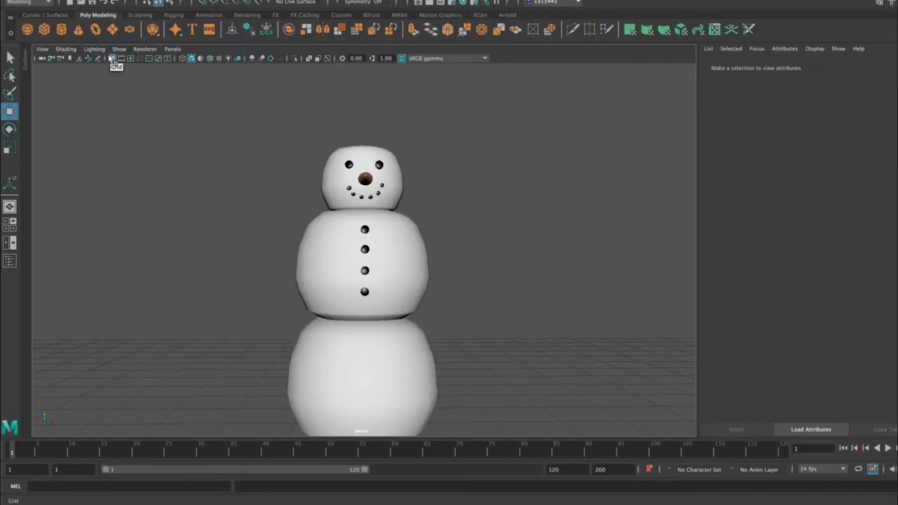
# Create a polygon cylinder, move it beside the snowman above the ground and scale it down uniformly
pyautogui.click(61, 29)
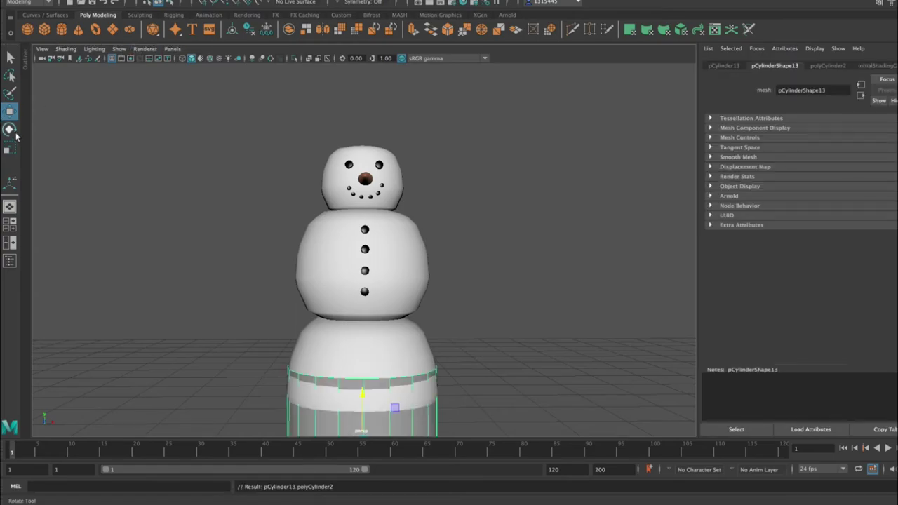
pyautogui.scroll(-3, 335, 322)
pyautogui.moveTo(403, 386); pyautogui.dragTo(524, 385)
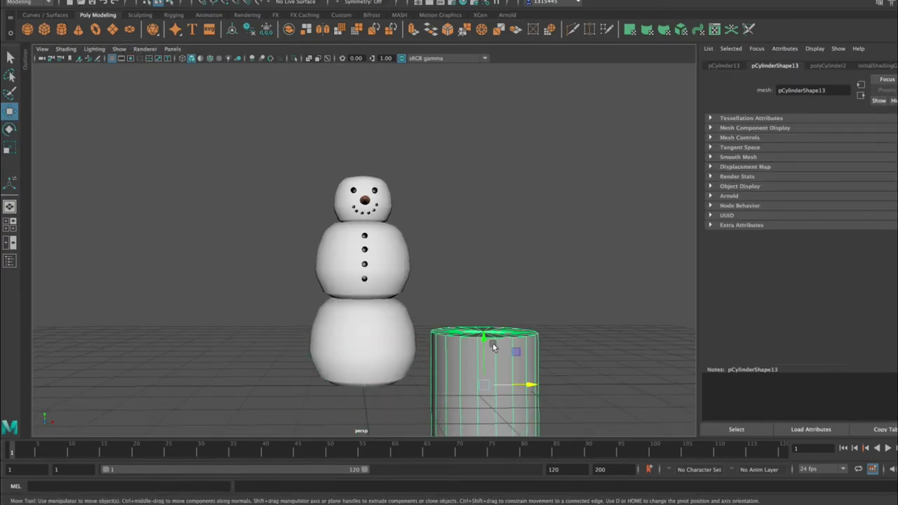
pyautogui.moveTo(484, 336); pyautogui.dragTo(473, 238)
pyautogui.press('r')
pyautogui.moveTo(484, 278); pyautogui.dragTo(415, 287)
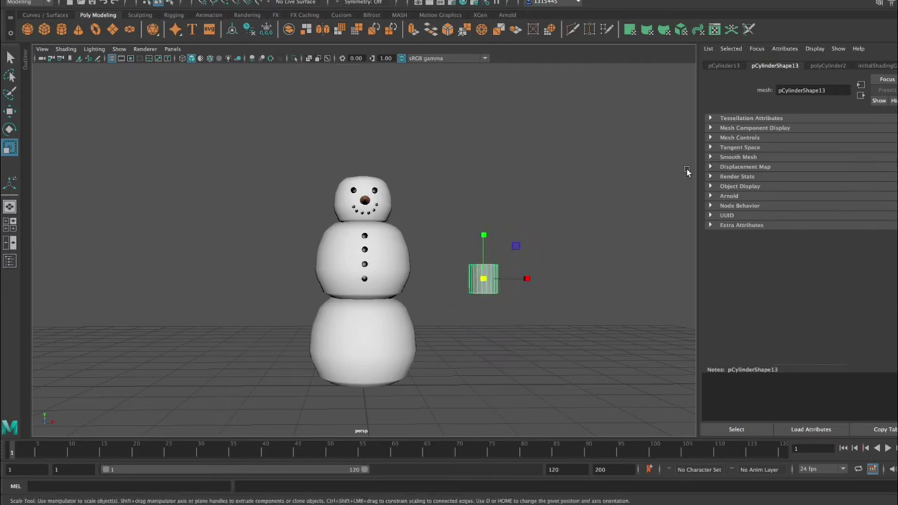
# Stretch the cylinder vertically into a tall rod and set its Subdivisions Height to 19
pyautogui.moveTo(484, 234); pyautogui.dragTo(497, 118)
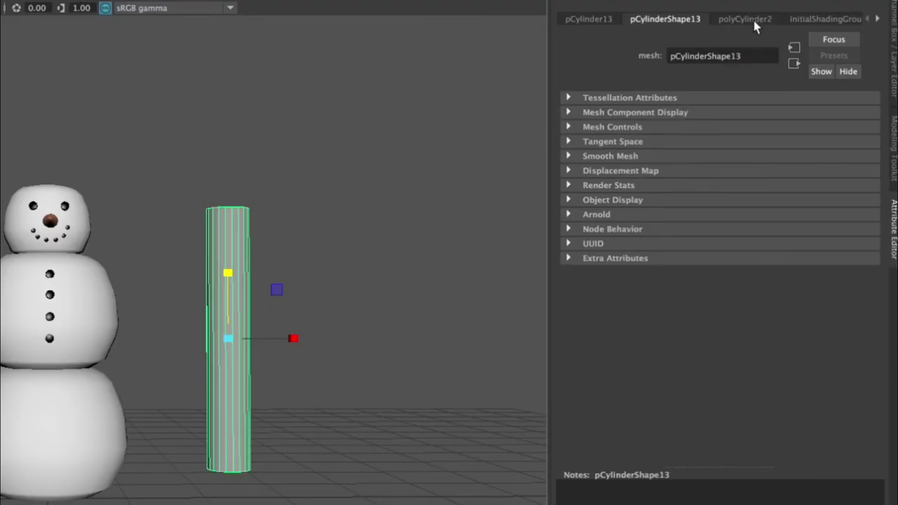
pyautogui.click(748, 20)
pyautogui.moveTo(746, 161); pyautogui.dragTo(782, 169)
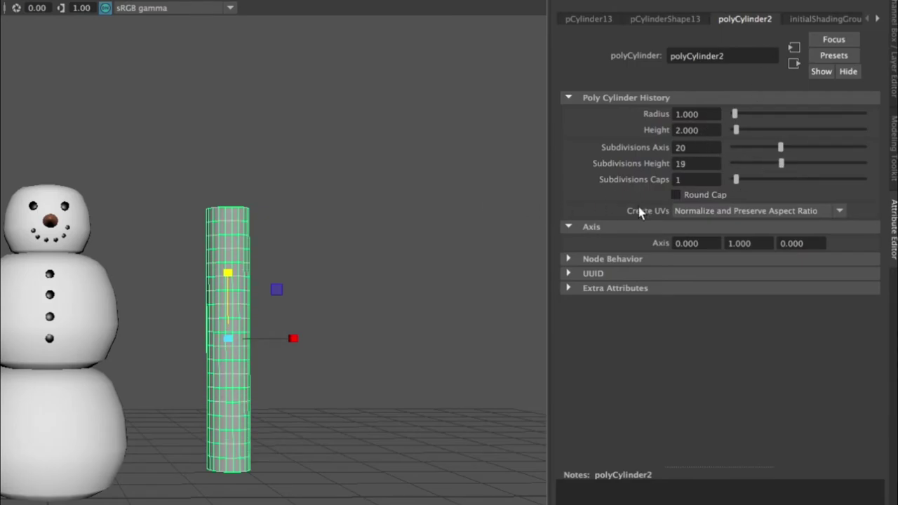
# Shrink the tall cylinder to branch size beside the snowman's middle sphere
pyautogui.keyDown('alt'); pyautogui.moveTo(434, 186); pyautogui.dragTo(415, 189); pyautogui.keyUp('alt')
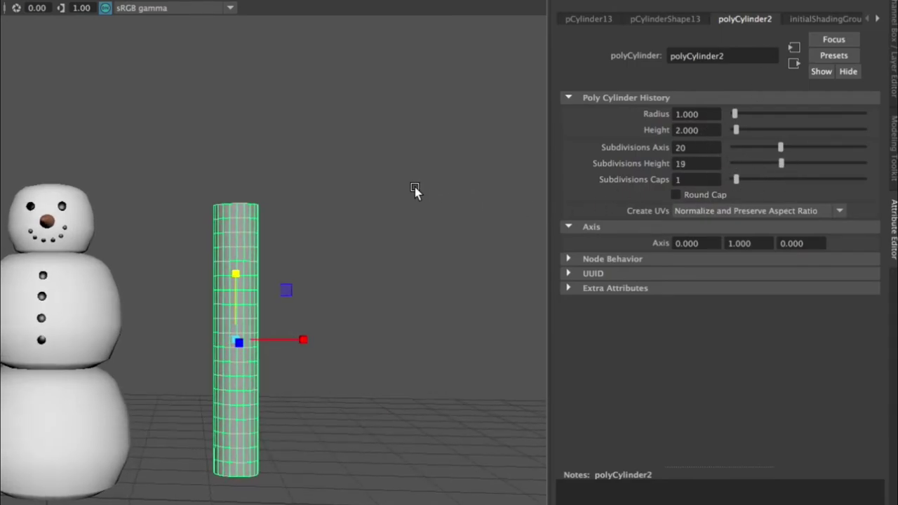
pyautogui.keyDown('alt'); pyautogui.moveTo(180, 341); pyautogui.dragTo(141, 327); pyautogui.keyUp('alt')
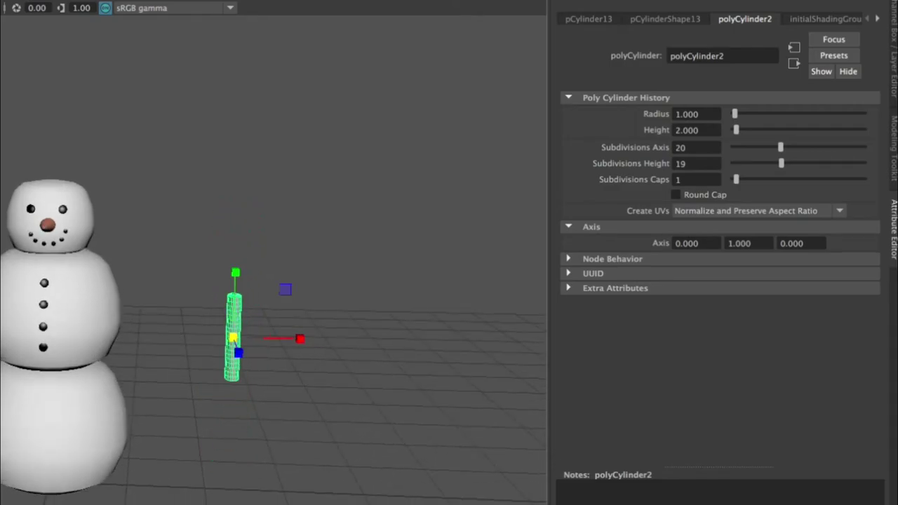
pyautogui.moveTo(306, 342); pyautogui.dragTo(256, 280)
pyautogui.scroll(5, 262, 316)
pyautogui.keyDown('alt'); pyautogui.moveTo(256, 280); pyautogui.dragTo(162, 250, button='middle'); pyautogui.keyUp('alt')
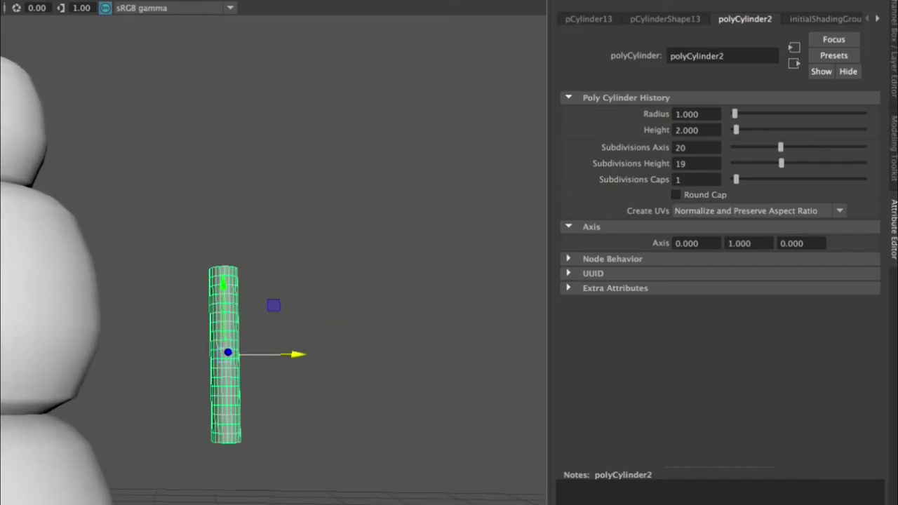
pyautogui.moveTo(235, 352); pyautogui.dragTo(212, 355)
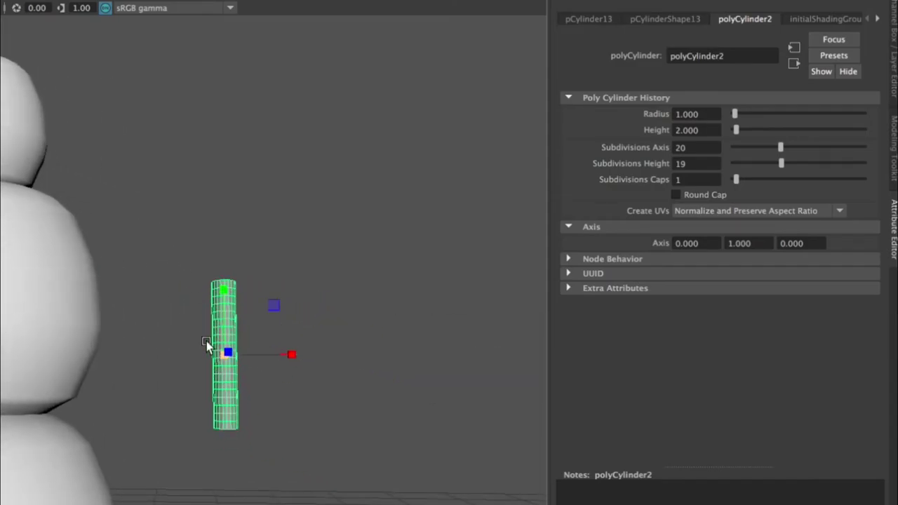
# Assign a new Lambert material to the cylinder and set its colour to dark brown
pyautogui.rightClick(225, 335)
pyautogui.click(169, 502)
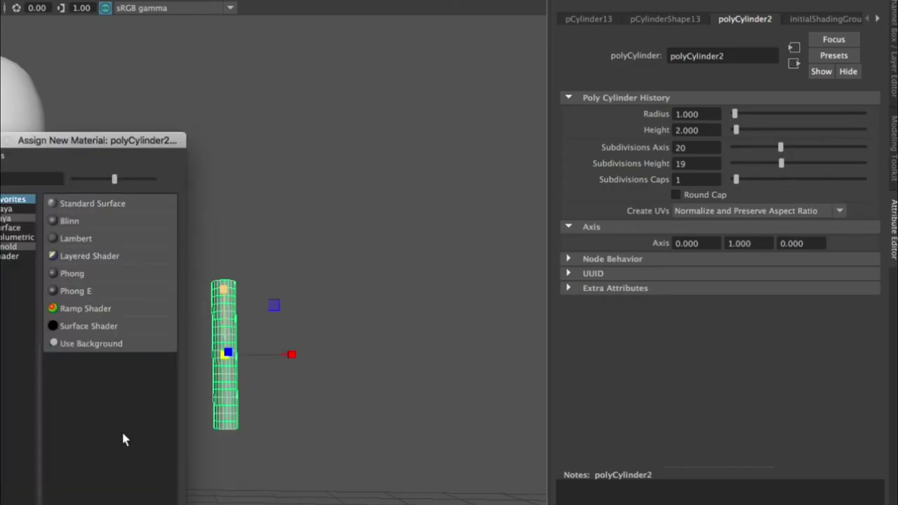
pyautogui.click(74, 239)
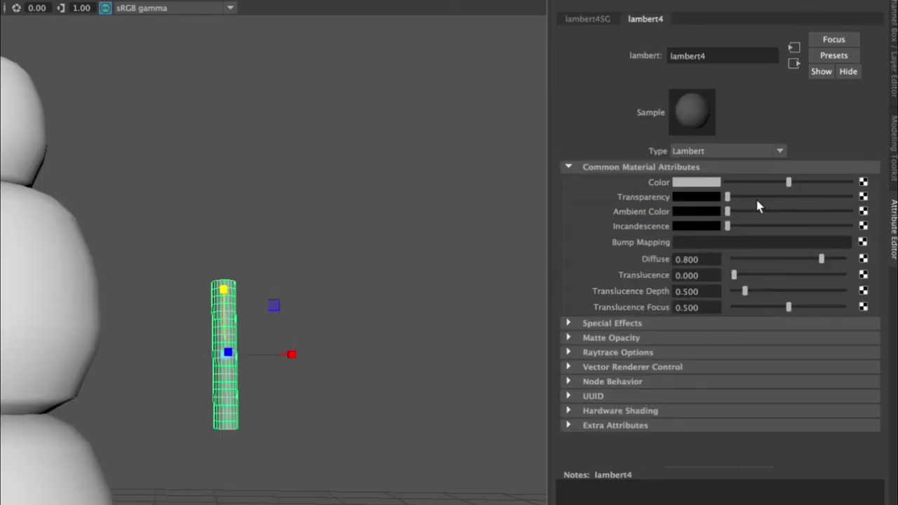
pyautogui.click(703, 183)
pyautogui.moveTo(807, 190)
pyautogui.mouseDown()
pyautogui.moveTo(787, 225)
pyautogui.moveTo(807, 188)
pyautogui.moveTo(803, 195)
pyautogui.mouseUp()
pyautogui.click(341, 255)
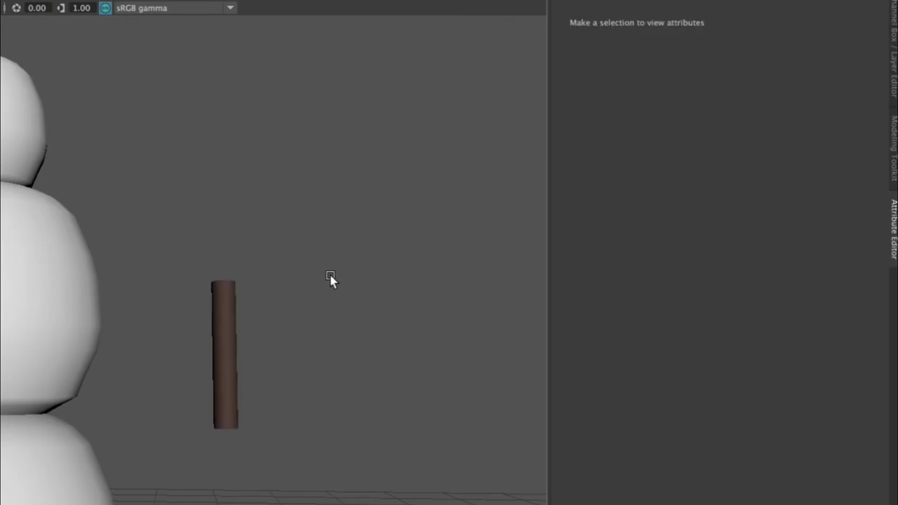
# Switch the cylinder to vertex editing and narrow its upper vertex rows in stages towards the top
pyautogui.keyDown('alt'); pyautogui.moveTo(332, 275); pyautogui.dragTo(174, 273, button='middle'); pyautogui.keyUp('alt')
pyautogui.click(140, 273)
pyautogui.keyDown('alt'); pyautogui.moveTo(148, 288); pyautogui.dragTo(158, 265, button='right'); pyautogui.keyUp('alt')
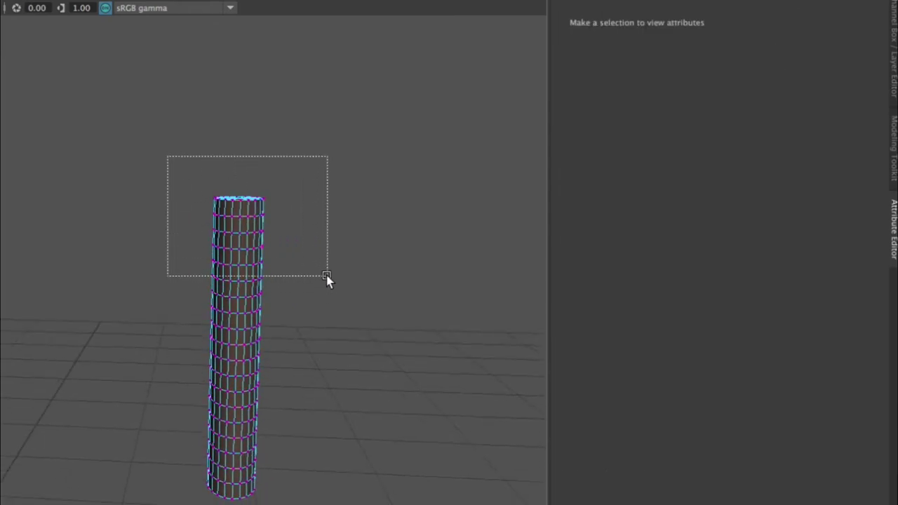
pyautogui.moveTo(327, 275); pyautogui.dragTo(326, 276)
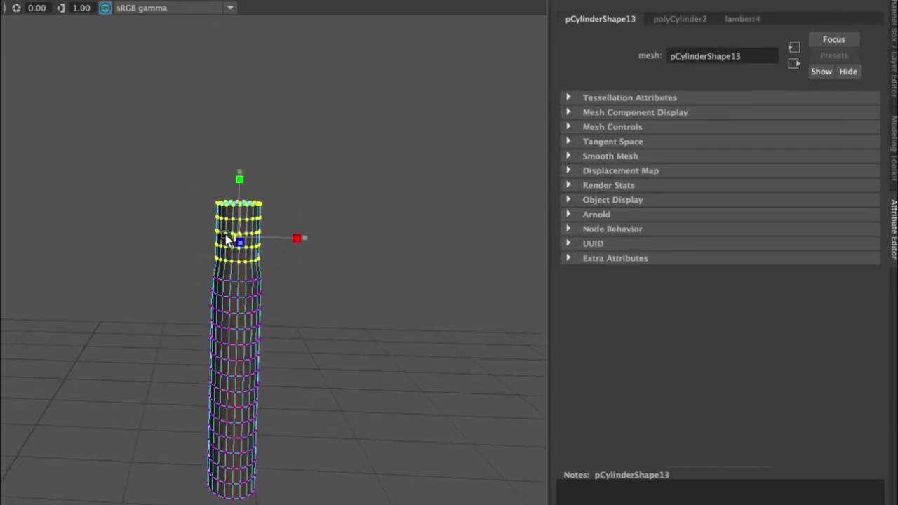
pyautogui.moveTo(280, 295); pyautogui.dragTo(291, 333)
pyautogui.moveTo(239, 272); pyautogui.dragTo(227, 272)
pyautogui.moveTo(295, 244); pyautogui.dragTo(296, 245)
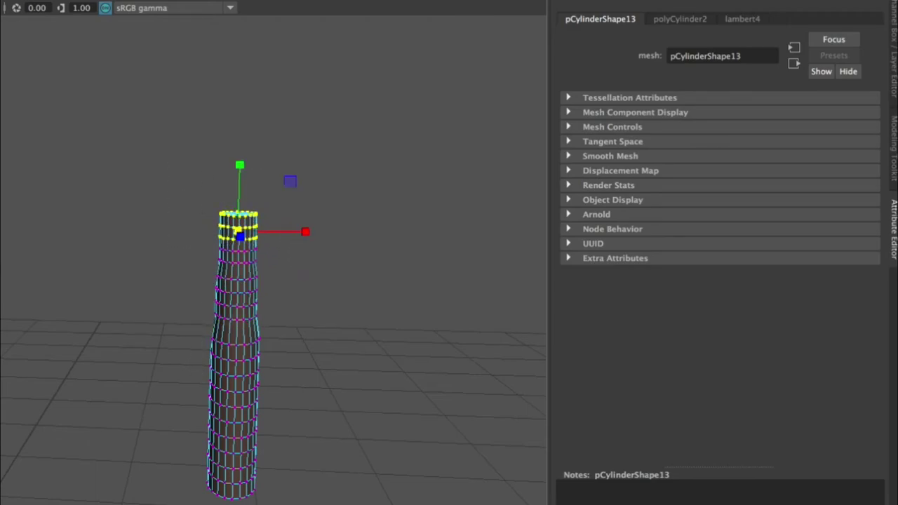
# Spread the upper vertex rows vertically and shift the upper part sideways to give the branch an uneven shape
pyautogui.moveTo(237, 158); pyautogui.dragTo(240, 140)
pyautogui.moveTo(259, 264); pyautogui.dragTo(282, 294)
pyautogui.moveTo(241, 187); pyautogui.dragTo(243, 162)
pyautogui.moveTo(153, 119)
pyautogui.mouseDown()
pyautogui.moveTo(320, 373)
pyautogui.moveTo(308, 418)
pyautogui.mouseUp()
pyautogui.keyDown('alt'); pyautogui.moveTo(300, 343); pyautogui.dragTo(296, 324); pyautogui.keyUp('alt')
pyautogui.moveTo(106, 123); pyautogui.dragTo(287, 409)
pyautogui.moveTo(296, 288); pyautogui.dragTo(301, 286)
# Widen the bottom three vertex rows of the branch and move them slightly down
pyautogui.moveTo(193, 458); pyautogui.dragTo(291, 504)
pyautogui.click(10, 146)
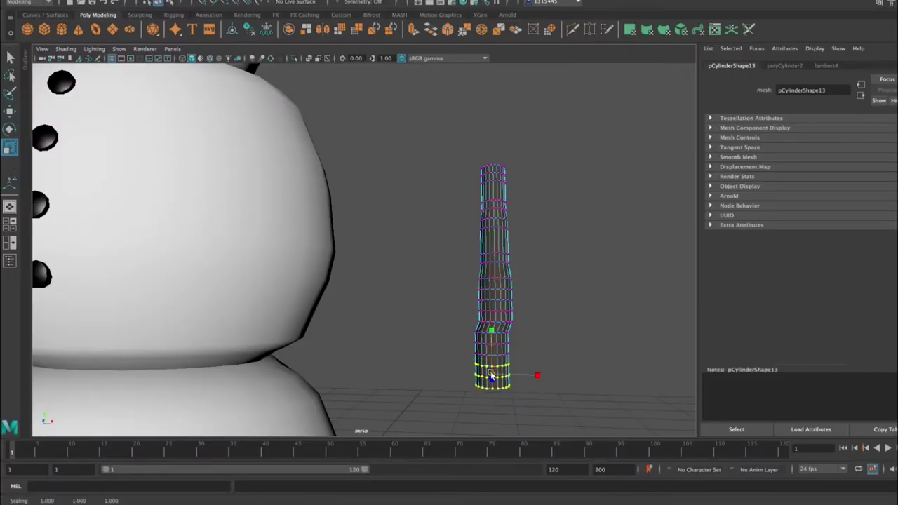
pyautogui.press('w')
pyautogui.moveTo(482, 326); pyautogui.dragTo(492, 339)
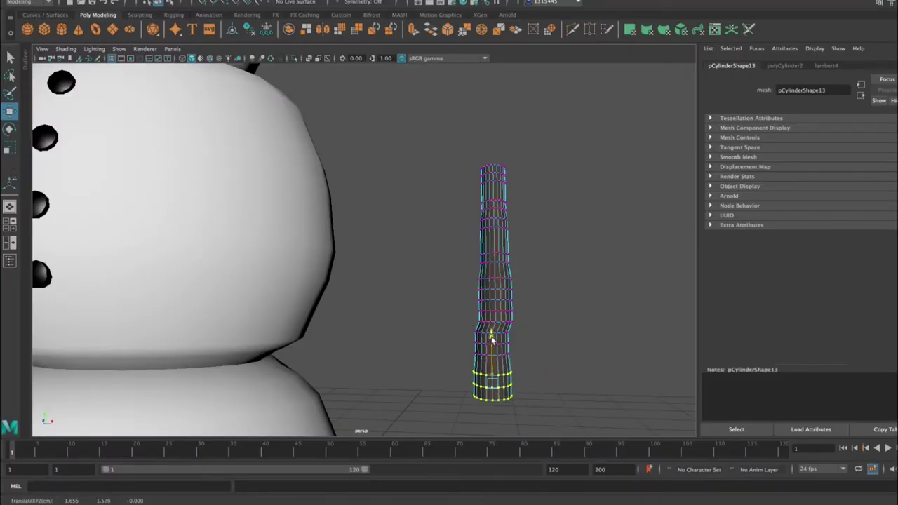
# Raise the topmost vertex ring to lengthen the end of the branch
pyautogui.keyDown('alt'); pyautogui.moveTo(455, 143); pyautogui.dragTo(529, 177); pyautogui.keyUp('alt')
pyautogui.click(9, 148)
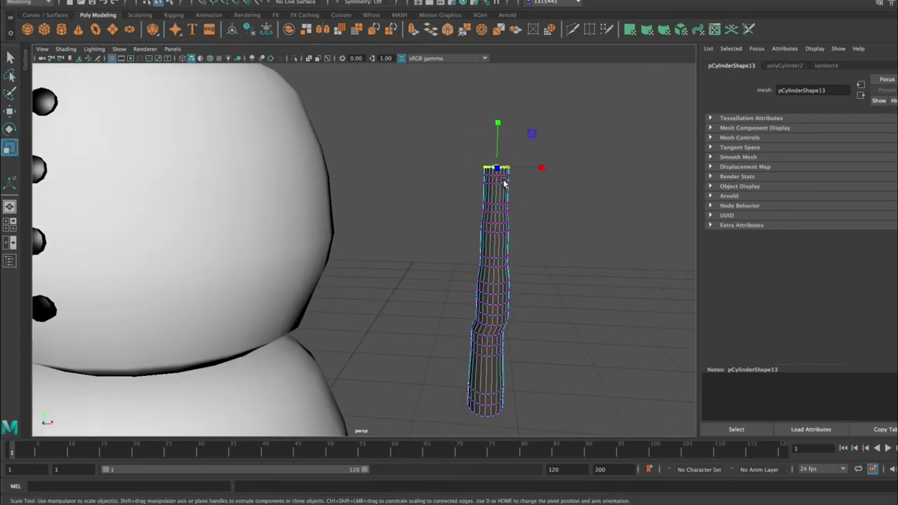
pyautogui.click(9, 111)
pyautogui.moveTo(498, 126); pyautogui.dragTo(498, 78)
pyautogui.moveTo(531, 120); pyautogui.dragTo(530, 121)
# Narrow the top two vertex rings and shift them sideways to form an offset, thinner branch tip
pyautogui.moveTo(481, 101); pyautogui.dragTo(547, 184)
pyautogui.press('r')
pyautogui.click(10, 110)
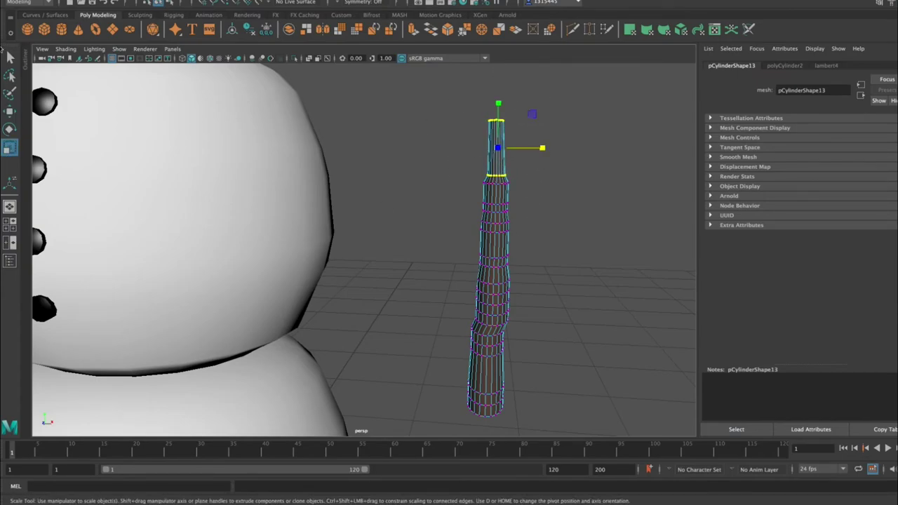
pyautogui.click(541, 240)
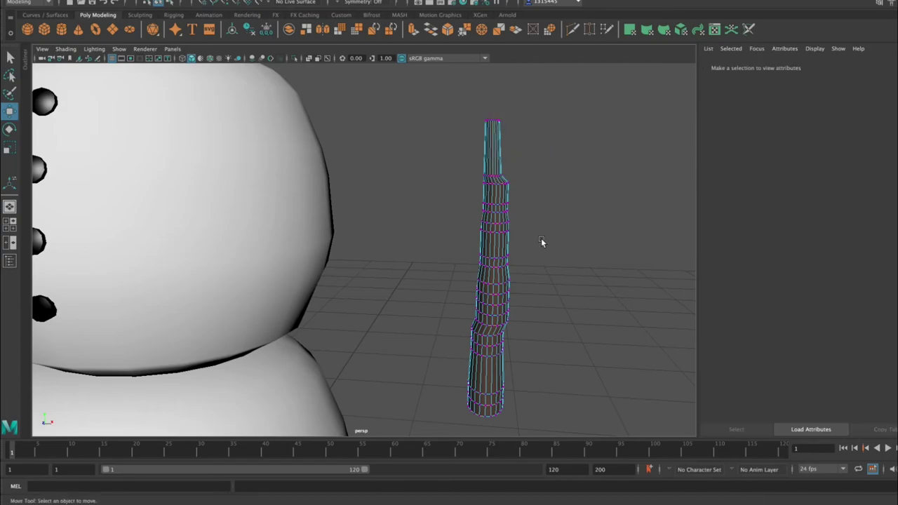
pyautogui.scroll(-3, 530, 256)
pyautogui.moveTo(495, 230); pyautogui.dragTo(540, 214, button='right')
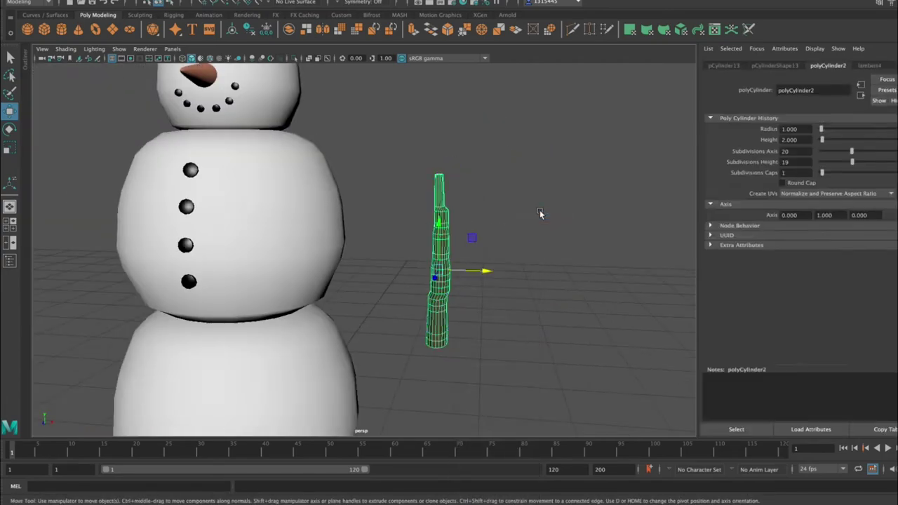
pyautogui.click(540, 214)
# Extrude a face on the ledge below the branch tip up and outward as a twig and taper its end
pyautogui.scroll(5, 503, 215)
pyautogui.keyDown('alt'); pyautogui.moveTo(477, 236); pyautogui.dragTo(396, 277, button='middle'); pyautogui.keyUp('alt')
pyautogui.keyDown('alt'); pyautogui.moveTo(395, 277); pyautogui.dragTo(382, 301); pyautogui.keyUp('alt')
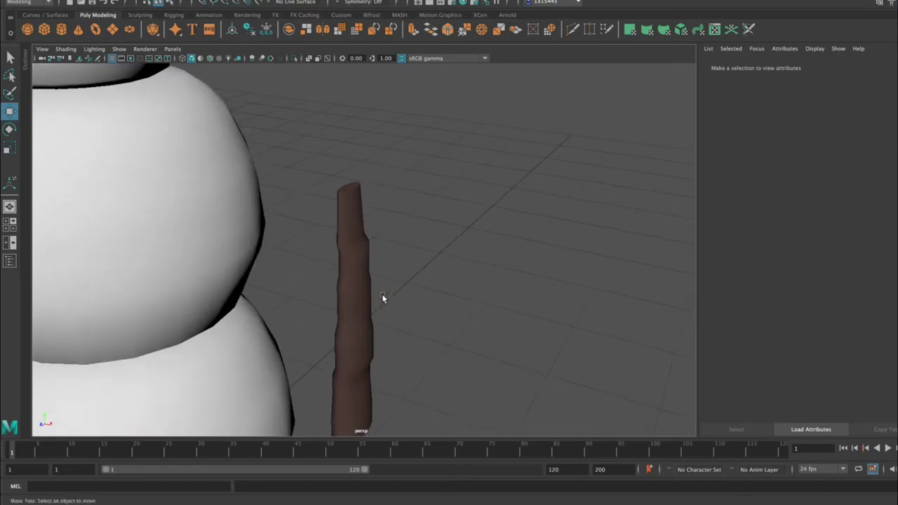
pyautogui.scroll(5, 382, 300)
pyautogui.click(372, 259)
pyautogui.keyDown('alt'); pyautogui.moveTo(372, 259); pyautogui.dragTo(360, 270); pyautogui.keyUp('alt')
pyautogui.moveTo(356, 230); pyautogui.dragTo(358, 270, button='right')
pyautogui.click(358, 244)
pyautogui.click(416, 31)
pyautogui.keyDown('alt'); pyautogui.moveTo(409, 222); pyautogui.dragTo(477, 197); pyautogui.keyUp('alt')
pyautogui.moveTo(415, 195); pyautogui.dragTo(454, 163)
pyautogui.moveTo(445, 213); pyautogui.dragTo(416, 180)
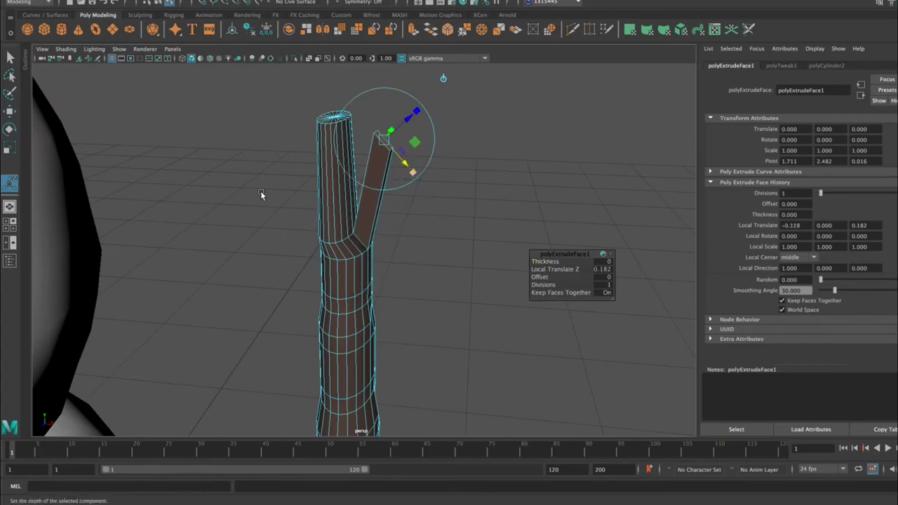
pyautogui.click(11, 149)
pyautogui.moveTo(397, 150); pyautogui.dragTo(380, 144)
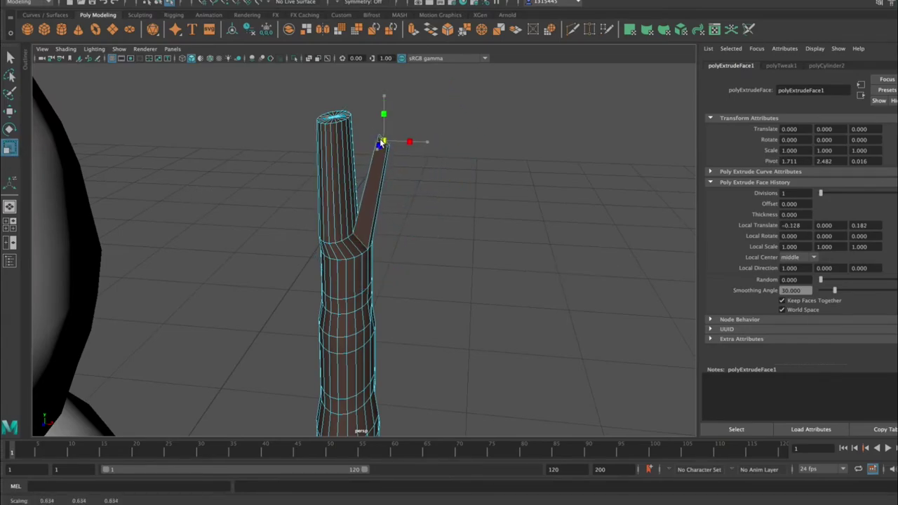
# Extrude a face on the branch's opposite side up and outward as a second twig and shrink its end
pyautogui.keyDown('alt'); pyautogui.moveTo(230, 136); pyautogui.dragTo(300, 203); pyautogui.keyUp('alt')
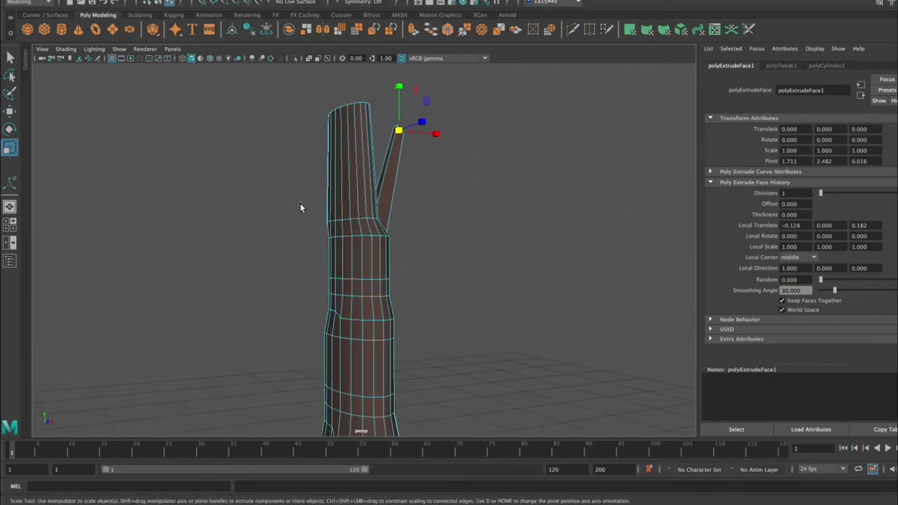
pyautogui.click(341, 287)
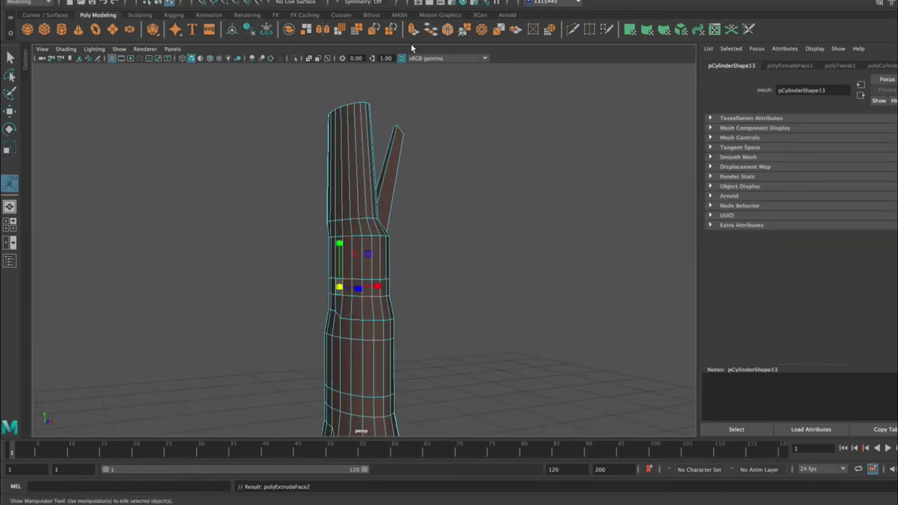
pyautogui.hotkey('ctrl', 'e')
pyautogui.press('w')
pyautogui.moveTo(366, 280); pyautogui.dragTo(334, 190)
pyautogui.click(9, 149)
pyautogui.moveTo(289, 127); pyautogui.dragTo(289, 135)
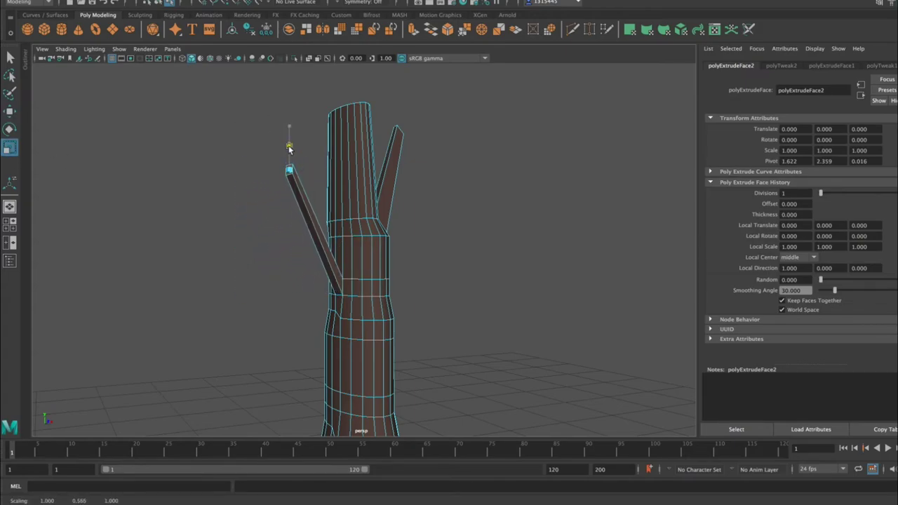
# Return the branch to object mode and examine its twigs up close and beside the whole snowman
pyautogui.keyDown('alt'); pyautogui.moveTo(254, 234); pyautogui.dragTo(283, 280); pyautogui.keyUp('alt')
pyautogui.click(244, 272)
pyautogui.rightClick(392, 229)
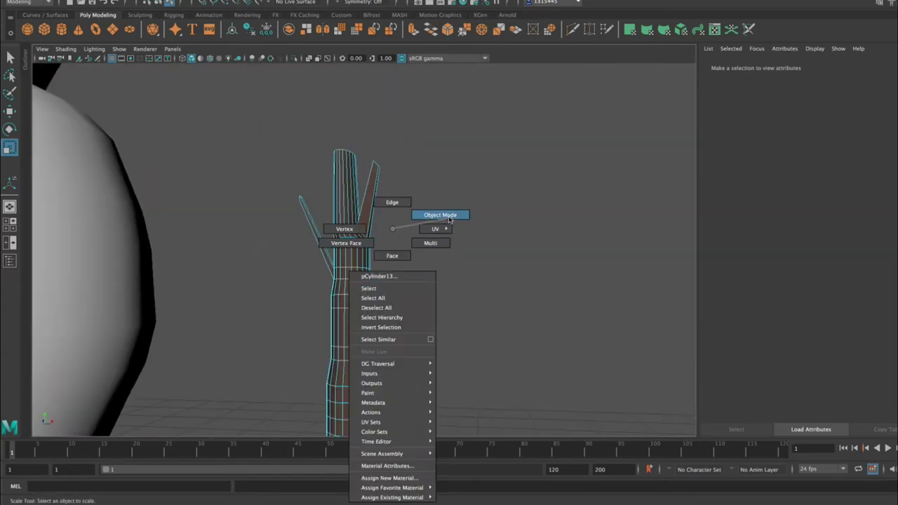
pyautogui.moveTo(449, 219); pyautogui.dragTo(449, 218, button='right')
pyautogui.scroll(-5, 411, 286)
pyautogui.keyDown('alt'); pyautogui.moveTo(411, 286); pyautogui.dragTo(327, 300); pyautogui.keyUp('alt')
pyautogui.scroll(5, 355, 260)
pyautogui.scroll(5, 194, 278)
pyautogui.click(194, 278)
pyautogui.keyDown('alt'); pyautogui.moveTo(206, 261); pyautogui.dragTo(225, 239); pyautogui.keyUp('alt')
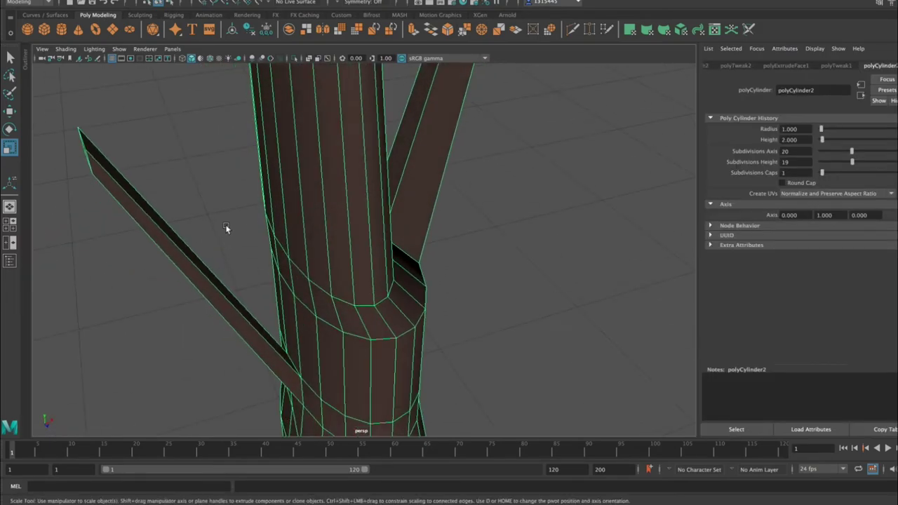
pyautogui.scroll(-5, 422, 254)
pyautogui.click(418, 267)
pyautogui.scroll(-5, 417, 267)
pyautogui.keyDown('alt'); pyautogui.moveTo(417, 268); pyautogui.dragTo(381, 237); pyautogui.keyUp('alt')
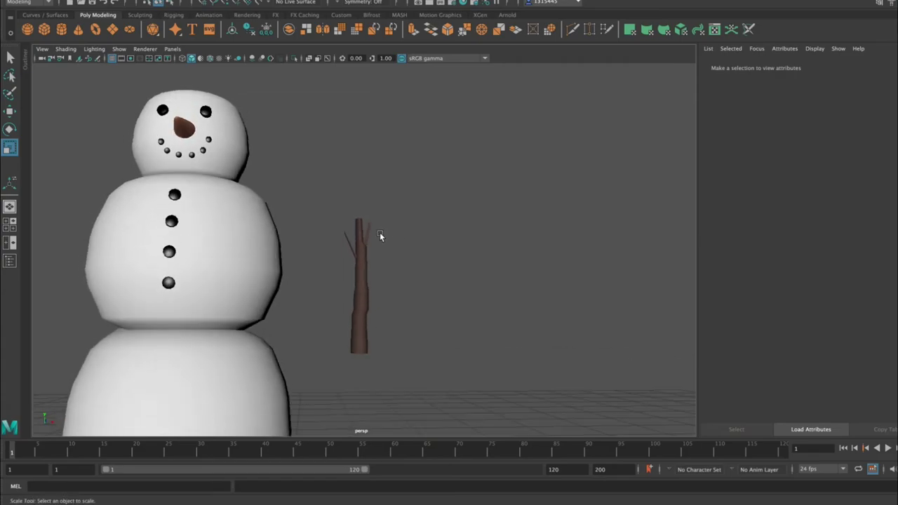
# Duplicate the branch and move one of the two branches sideways, farther from the snowman
pyautogui.click(365, 236)
pyautogui.scroll(5, 386, 197)
pyautogui.scroll(-4, 378, 206)
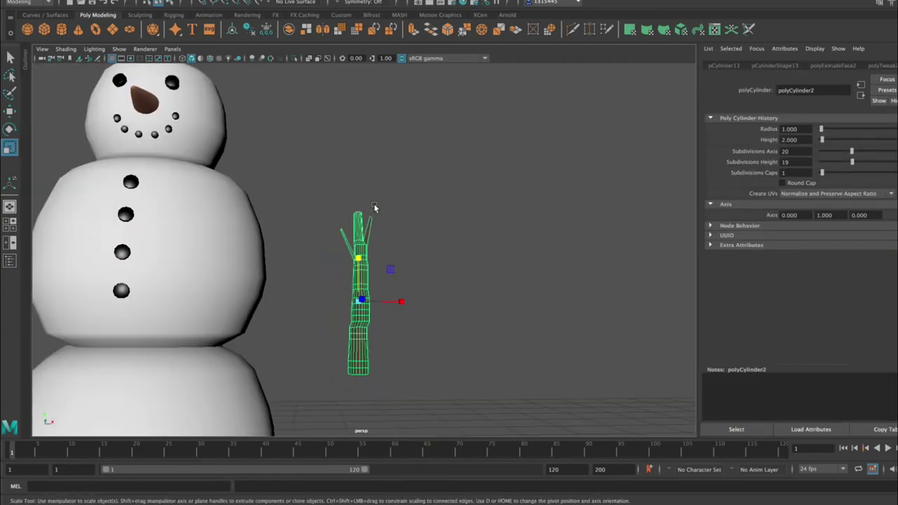
pyautogui.hotkey('ctrl', 'd')
pyautogui.click(9, 112)
pyautogui.moveTo(407, 302); pyautogui.dragTo(469, 303)
# Rotate the branch nearest the snowman so its thick end tilts up towards the body and its twigs point down and outward
pyautogui.click(359, 271)
pyautogui.click(10, 129)
pyautogui.moveTo(383, 257); pyautogui.dragTo(357, 351)
pyautogui.moveTo(357, 307); pyautogui.dragTo(337, 284)
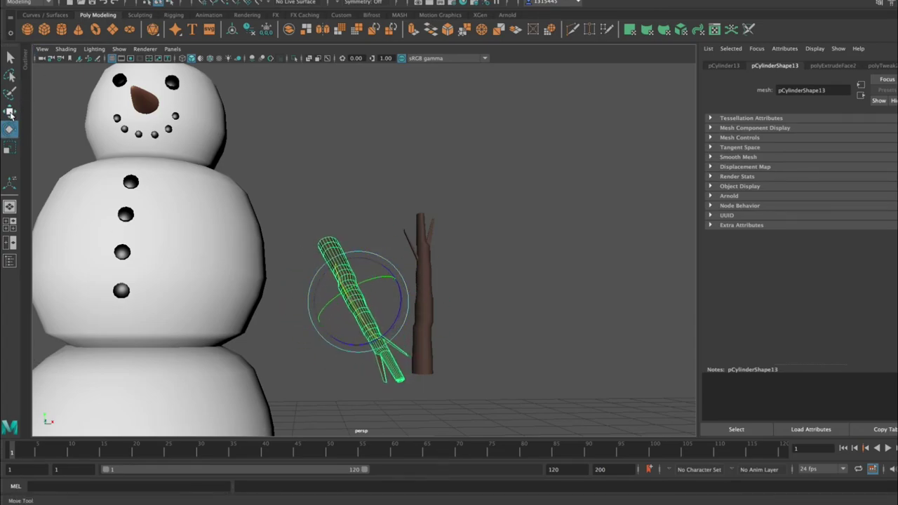
# Move the tilted branch in and up against the side of the snowman's middle ball to attach it as an arm
pyautogui.click(10, 111)
pyautogui.moveTo(404, 302); pyautogui.dragTo(330, 298)
pyautogui.moveTo(287, 256); pyautogui.dragTo(286, 218)
pyautogui.moveTo(332, 265); pyautogui.dragTo(327, 265)
pyautogui.click(343, 204)
pyautogui.scroll(-3, 379, 232)
# Rotate the remaining upright branch to angle it as the snowman's second arm
pyautogui.click(404, 256)
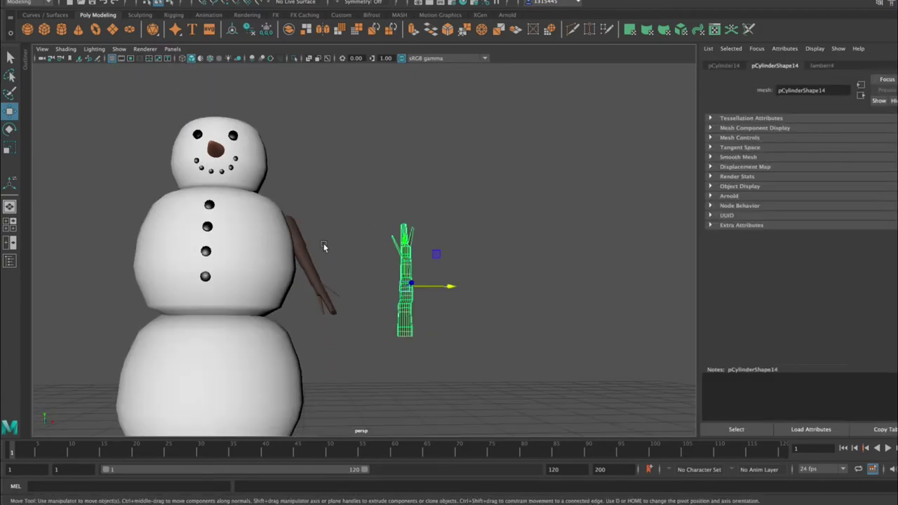
pyautogui.click(10, 131)
pyautogui.moveTo(449, 270); pyautogui.dragTo(425, 280)
pyautogui.press('r')
pyautogui.moveTo(367, 274); pyautogui.dragTo(387, 285)
# Move the second branch across to the snowman's opposite side and fit its thick end against the middle ball
pyautogui.click(361, 216)
pyautogui.moveTo(360, 217); pyautogui.dragTo(129, 269)
pyautogui.press('w')
pyautogui.keyDown('alt'); pyautogui.moveTo(135, 271); pyautogui.dragTo(196, 240); pyautogui.keyUp('alt')
pyautogui.keyDown('alt'); pyautogui.moveTo(246, 270); pyautogui.dragTo(268, 282); pyautogui.keyUp('alt')
pyautogui.moveTo(259, 336); pyautogui.dragTo(308, 358)
pyautogui.click(453, 272)
# Examine how both branch arms join the body, up close and with the whole snowman in view
pyautogui.keyDown('alt'); pyautogui.moveTo(453, 271); pyautogui.dragTo(357, 252); pyautogui.keyUp('alt')
pyautogui.scroll(-5, 373, 247)
pyautogui.scroll(5, 356, 252)
pyautogui.keyDown('alt'); pyautogui.moveTo(357, 253); pyautogui.dragTo(495, 211, button='middle'); pyautogui.keyUp('alt')
pyautogui.scroll(3, 284, 257)
pyautogui.click(132, 296)
pyautogui.keyDown('alt'); pyautogui.moveTo(133, 296); pyautogui.dragTo(132, 286); pyautogui.keyUp('alt')
pyautogui.rightClick(136, 229)
pyautogui.click(154, 234)
pyautogui.scroll(-5, 394, 354)
pyautogui.keyDown('alt'); pyautogui.moveTo(395, 354); pyautogui.dragTo(438, 366); pyautogui.keyUp('alt')
pyautogui.scroll(-5, 479, 361)
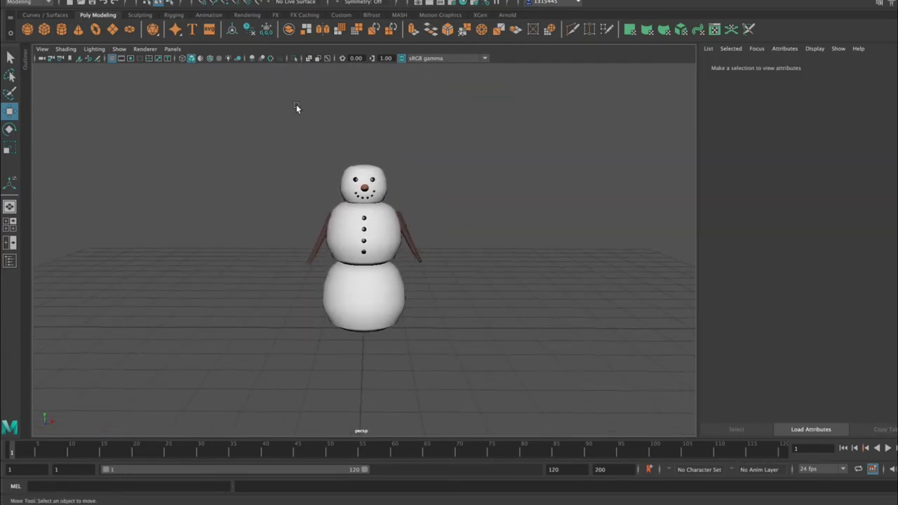
# Create a polygon cone, raise it above the head, scale it down and lower it onto the head as a hat
pyautogui.click(78, 29)
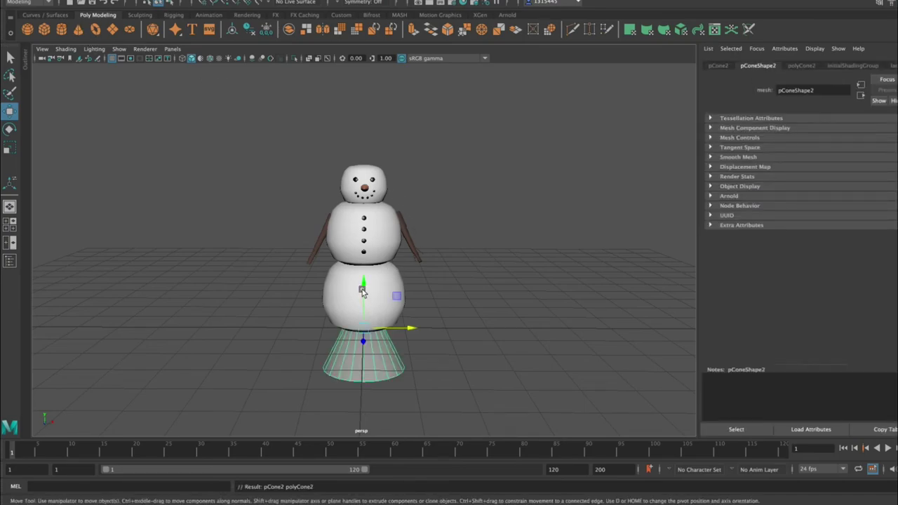
pyautogui.moveTo(362, 289); pyautogui.dragTo(353, 85)
pyautogui.press('r')
pyautogui.moveTo(364, 131); pyautogui.dragTo(333, 135)
pyautogui.press('w')
pyautogui.moveTo(363, 87); pyautogui.dragTo(365, 102)
pyautogui.click(327, 118)
# Assign a new Lambert material to the cone hat and make its colour dark green
pyautogui.scroll(5, 330, 163)
pyautogui.click(344, 168)
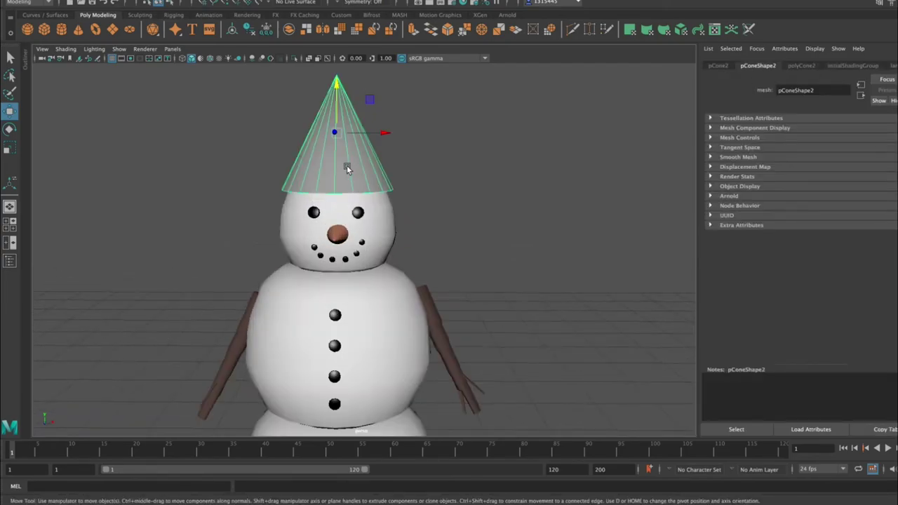
pyautogui.rightClick(346, 166)
pyautogui.click(343, 415)
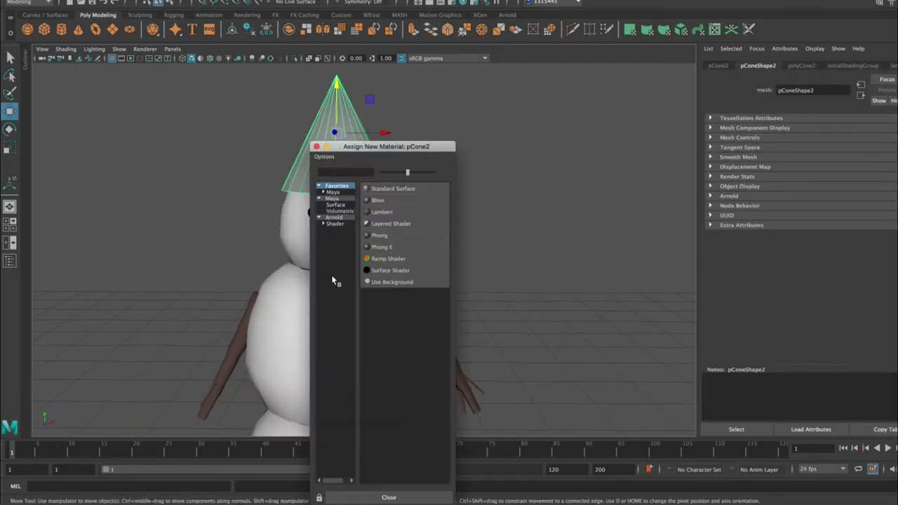
pyautogui.click(383, 220)
pyautogui.click(797, 176)
pyautogui.click(869, 156)
pyautogui.click(870, 184)
# Increase the hat cone's height subdivisions so it is divided into many horizontal rings
pyautogui.click(344, 161)
pyautogui.click(794, 67)
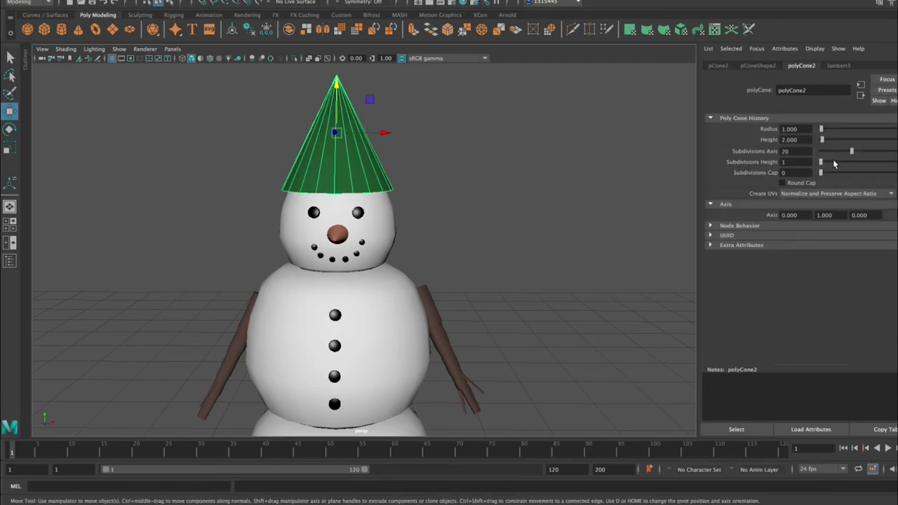
pyautogui.click(483, 166)
pyautogui.keyDown('alt'); pyautogui.moveTo(377, 152); pyautogui.dragTo(337, 164); pyautogui.keyUp('alt')
# Narrow the upper part of the hat by scaling its upper vertices inward so the sides curve
pyautogui.click(382, 165)
pyautogui.moveTo(352, 162); pyautogui.dragTo(308, 162, button='right')
pyautogui.moveTo(259, 78); pyautogui.dragTo(388, 170)
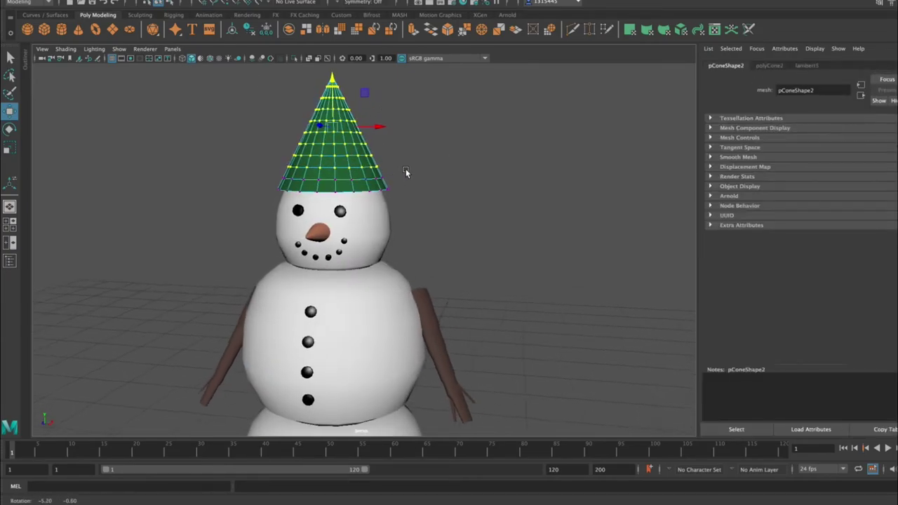
pyautogui.click(8, 148)
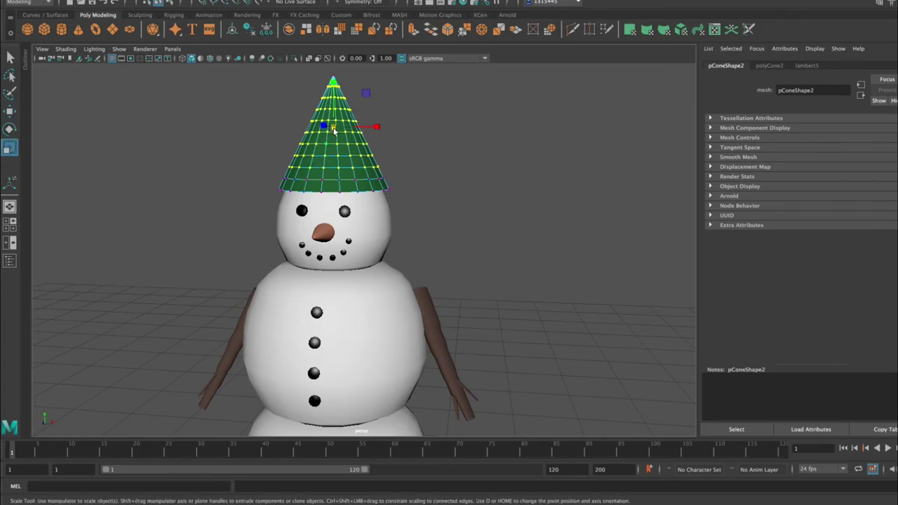
pyautogui.moveTo(281, 69); pyautogui.dragTo(404, 145)
pyautogui.moveTo(333, 108); pyautogui.dragTo(326, 109)
# Rotate the hat's tip vertices to one side and shift them slightly sideways
pyautogui.keyDown('alt'); pyautogui.moveTo(314, 137); pyautogui.dragTo(350, 164); pyautogui.keyUp('alt')
pyautogui.moveTo(241, 69); pyautogui.dragTo(371, 114)
pyautogui.click(10, 113)
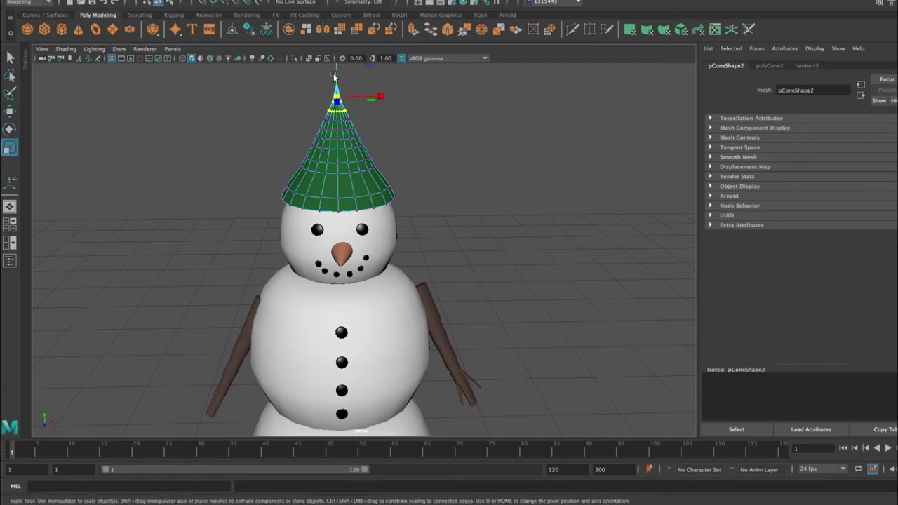
pyautogui.scroll(-3, 330, 79)
pyautogui.click(9, 130)
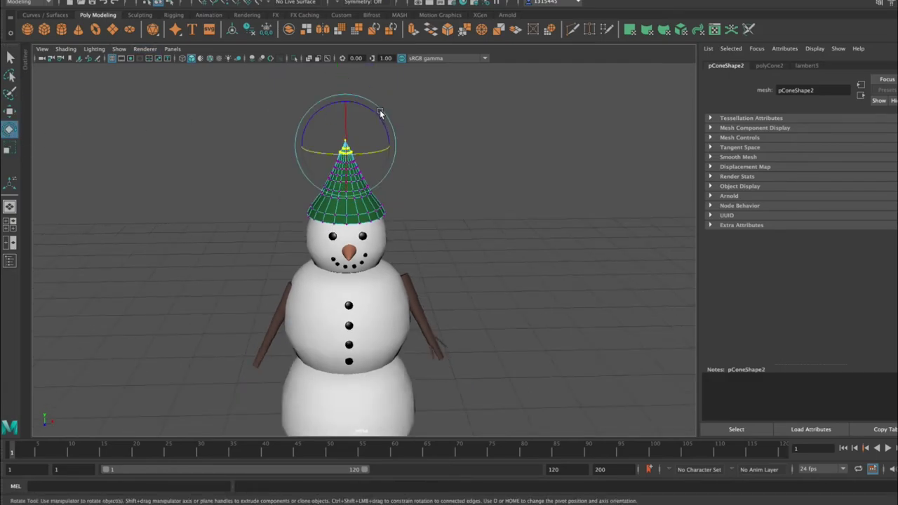
pyautogui.press('w')
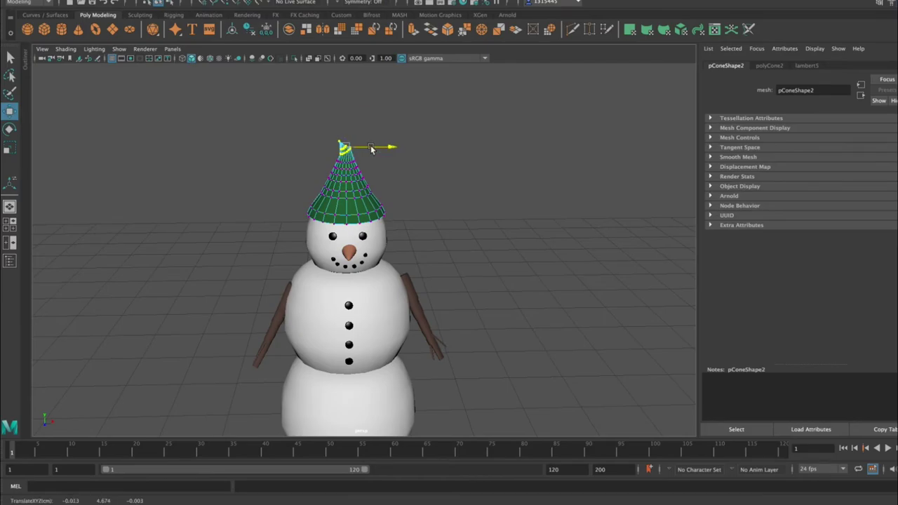
# Rotate and shift a larger group of vertices around the hat's tip to bend its top further
pyautogui.moveTo(313, 117); pyautogui.dragTo(372, 162)
pyautogui.press('e')
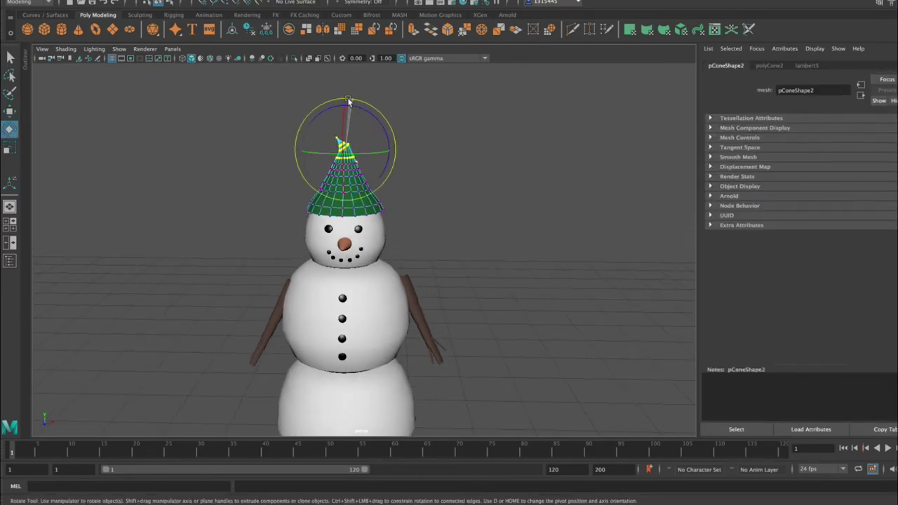
pyautogui.press('w')
pyautogui.moveTo(372, 153); pyautogui.dragTo(369, 154)
pyautogui.doubleClick(384, 248)
pyautogui.click(468, 255)
# Scale the whole hat shorter and wider, and lower it onto the snowman's head
pyautogui.scroll(-4, 470, 254)
pyautogui.keyDown('alt'); pyautogui.moveTo(478, 246); pyautogui.dragTo(478, 233); pyautogui.keyUp('alt')
pyautogui.scroll(5, 431, 203)
pyautogui.moveTo(443, 205)
pyautogui.keyDown('alt'); pyautogui.mouseDown()
pyautogui.moveTo(413, 214)
pyautogui.moveTo(472, 224)
pyautogui.moveTo(442, 222)
pyautogui.mouseUp(); pyautogui.keyUp('alt')
pyautogui.scroll(-3, 473, 224)
pyautogui.keyDown('alt'); pyautogui.moveTo(441, 274); pyautogui.dragTo(451, 296); pyautogui.keyUp('alt')
pyautogui.click(351, 194)
pyautogui.click(10, 148)
pyautogui.moveTo(350, 134); pyautogui.dragTo(351, 146)
pyautogui.moveTo(351, 180); pyautogui.dragTo(359, 181)
pyautogui.click(11, 112)
pyautogui.moveTo(351, 134); pyautogui.dragTo(352, 140)
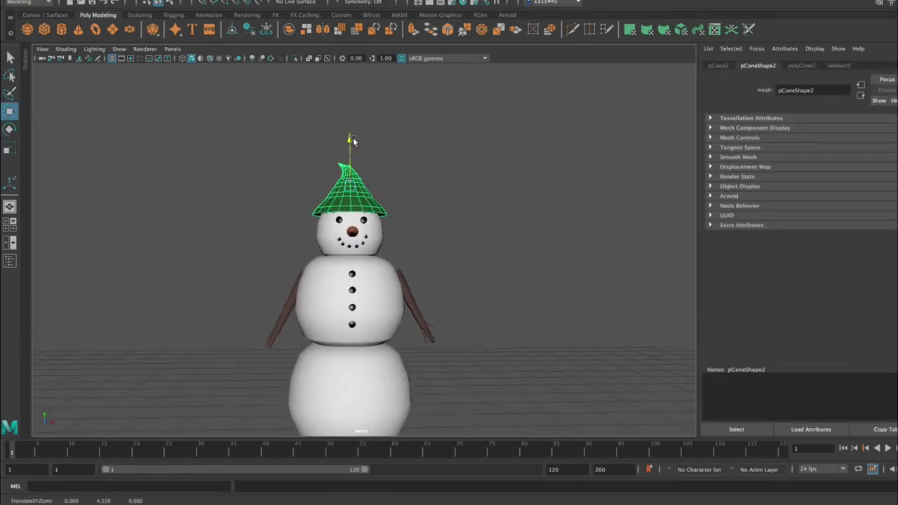
pyautogui.click(313, 194)
# Examine the finished snowman and select its head, middle and base sections in turn to check the grouping
pyautogui.scroll(-4, 313, 194)
pyautogui.keyDown('alt'); pyautogui.moveTo(313, 195); pyautogui.dragTo(284, 210); pyautogui.keyUp('alt')
pyautogui.scroll(2, 291, 204)
pyautogui.scroll(-6, 296, 204)
pyautogui.scroll(6, 316, 195)
pyautogui.keyDown('alt'); pyautogui.moveTo(331, 188); pyautogui.dragTo(344, 207); pyautogui.keyUp('alt')
pyautogui.scroll(-3, 313, 208)
pyautogui.moveTo(299, 157); pyautogui.dragTo(379, 226)
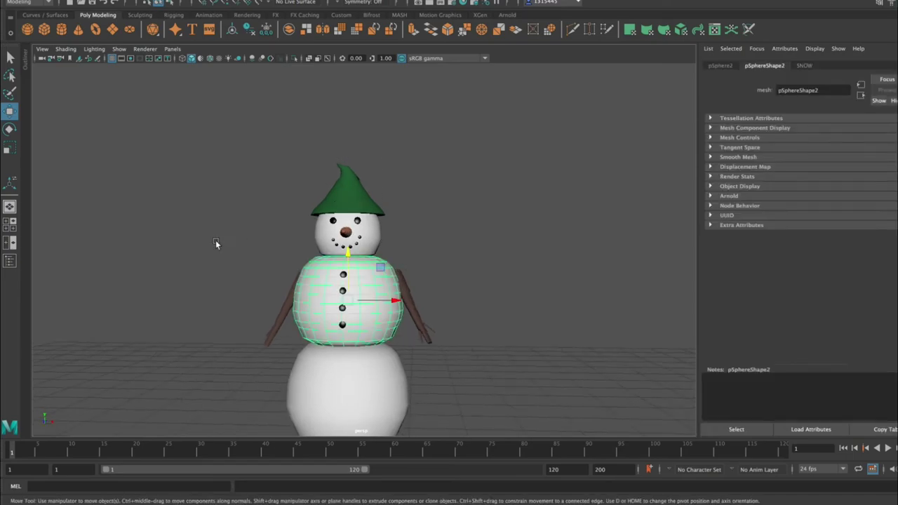
pyautogui.moveTo(241, 272); pyautogui.dragTo(423, 321)
pyautogui.moveTo(255, 396); pyautogui.dragTo(416, 405)
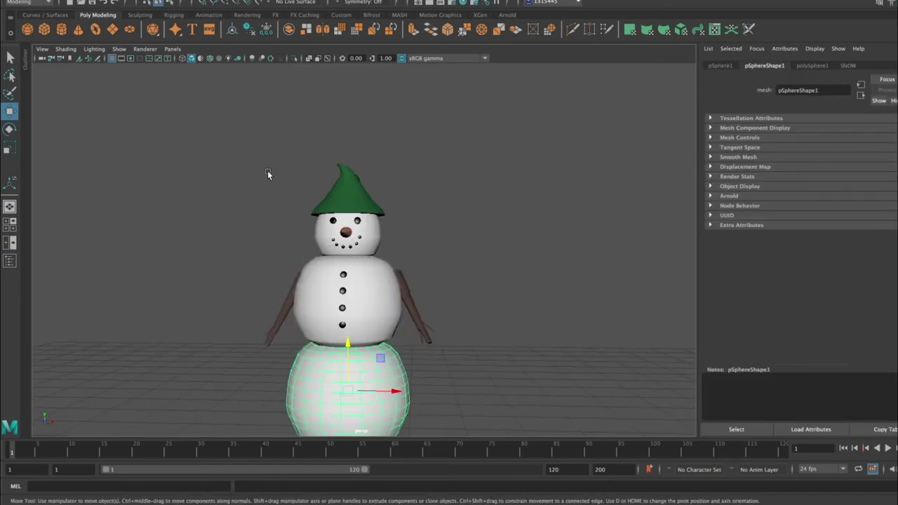
pyautogui.click(248, 143)
# Combine the hat, head and face into one mesh, and the middle ball, buttons and arms into another
pyautogui.moveTo(228, 103); pyautogui.dragTo(417, 250)
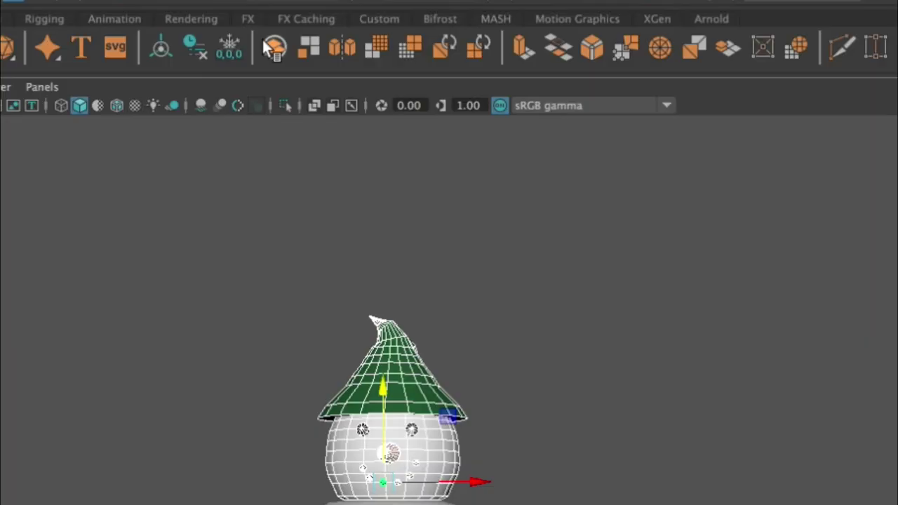
pyautogui.click(273, 48)
pyautogui.moveTo(470, 325); pyautogui.dragTo(225, 261)
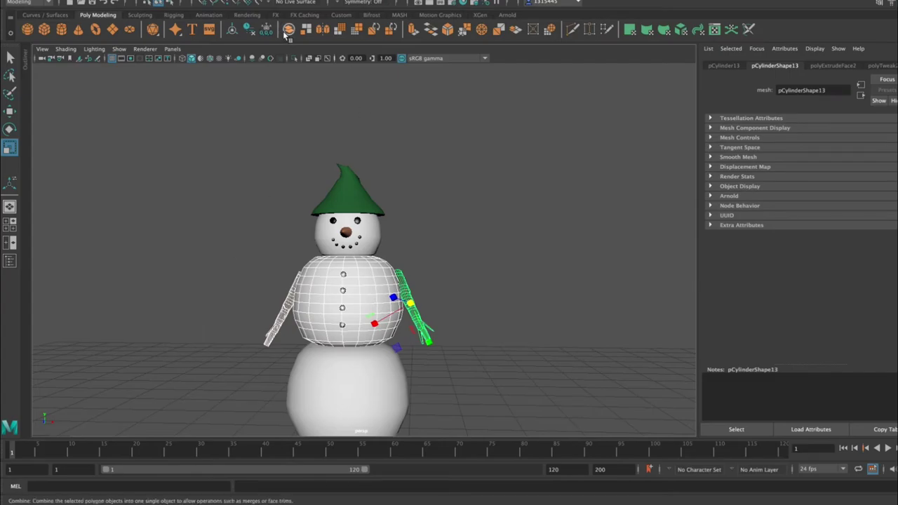
pyautogui.click(288, 29)
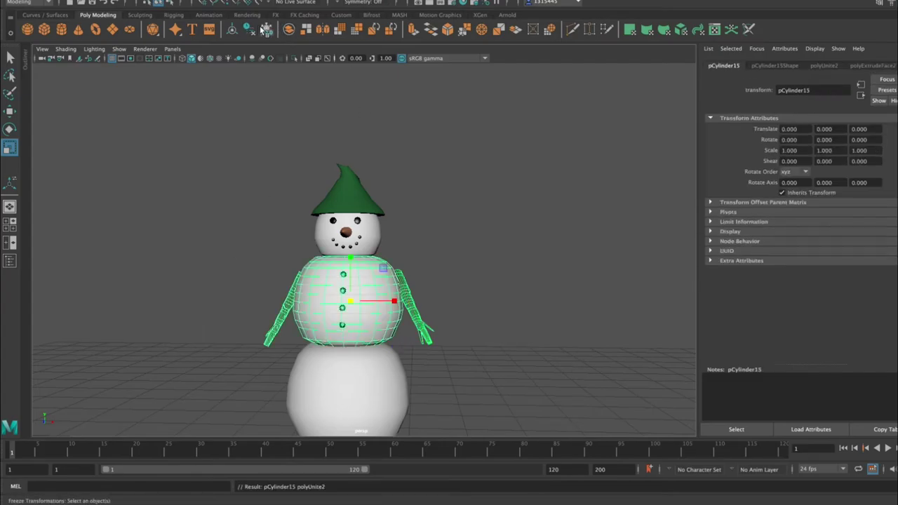
# Select all of the snowman's sections together, delete their construction history and clear the selection
pyautogui.press('r')
pyautogui.click(350, 370)
pyautogui.click(431, 224)
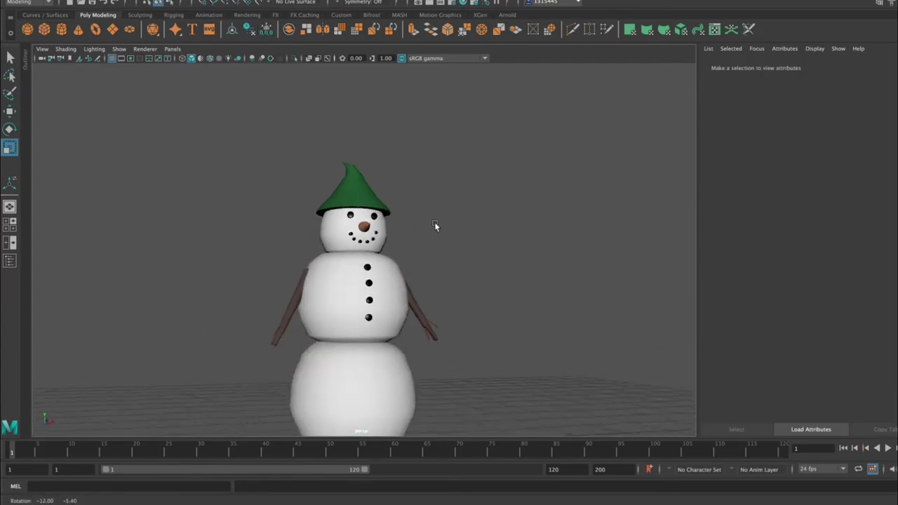
pyautogui.moveTo(232, 146); pyautogui.dragTo(438, 370)
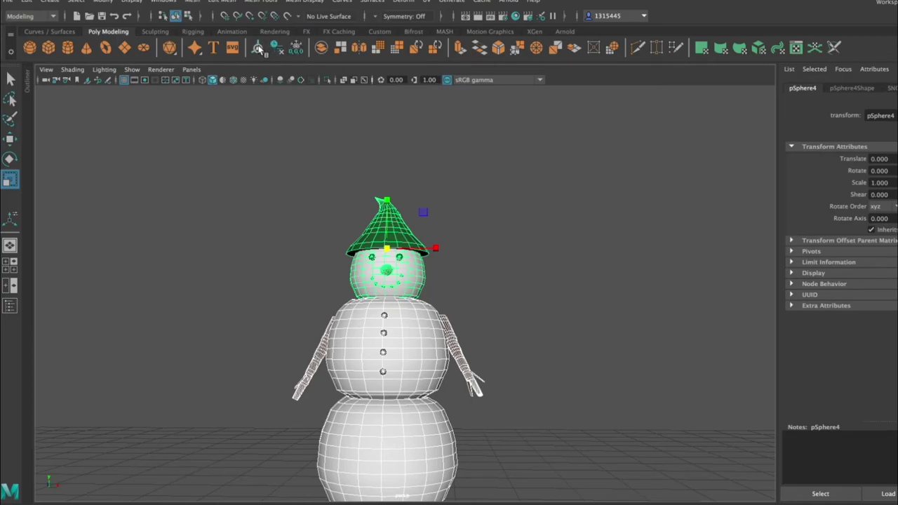
pyautogui.click(251, 136)
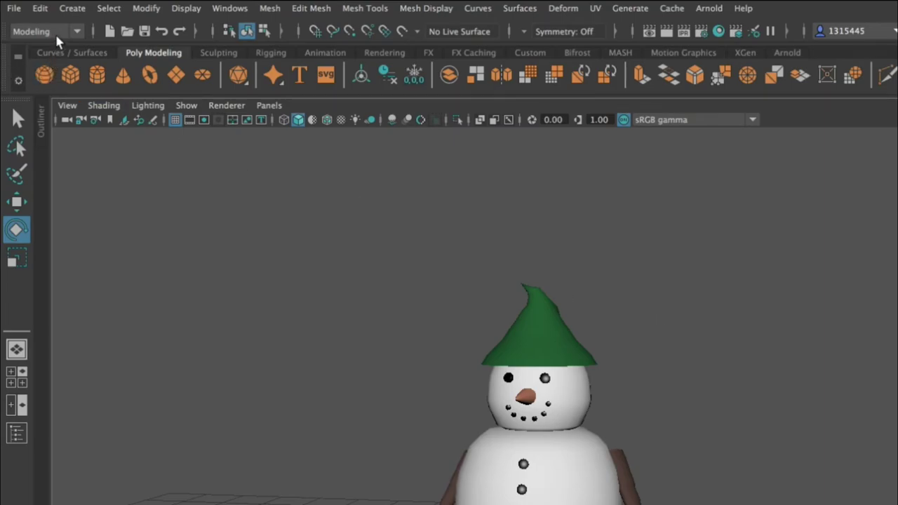
# Switch the menu set from Modeling to Rigging
pyautogui.click(76, 32)
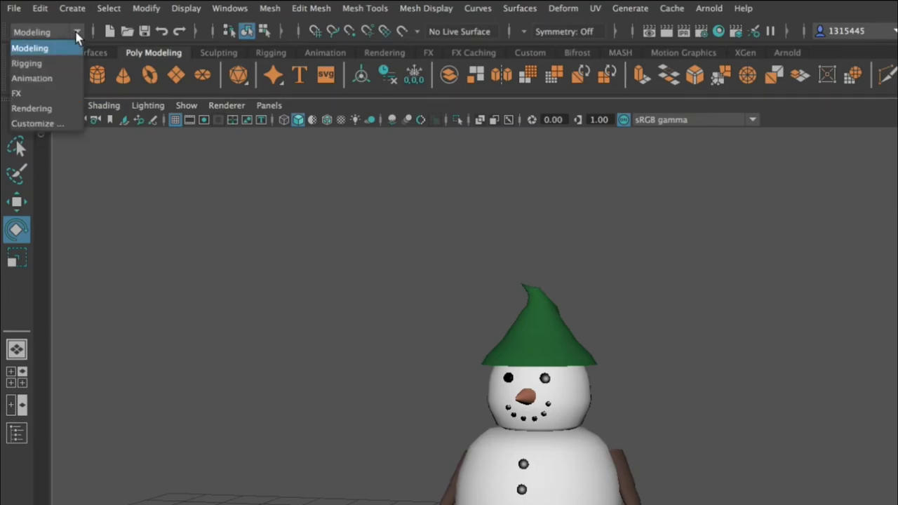
pyautogui.click(28, 64)
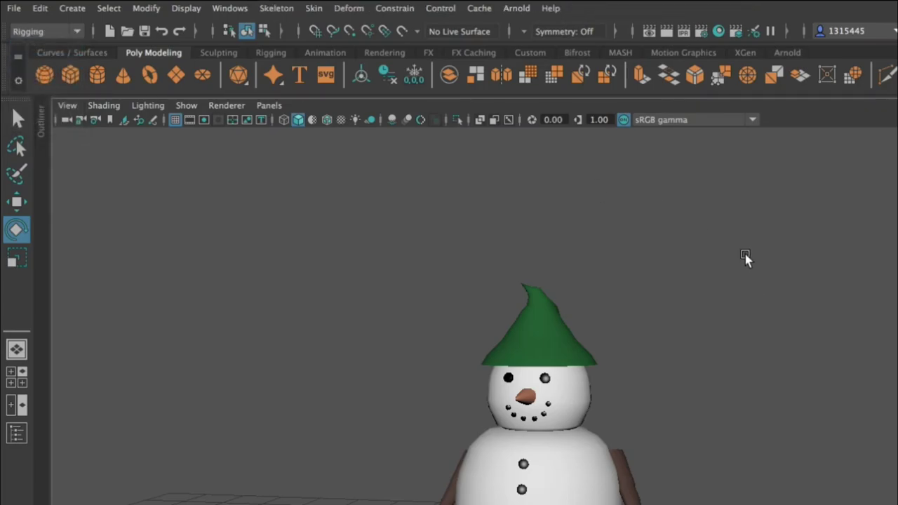
pyautogui.scroll(-1, 763, 302)
pyautogui.scroll(1, 763, 302)
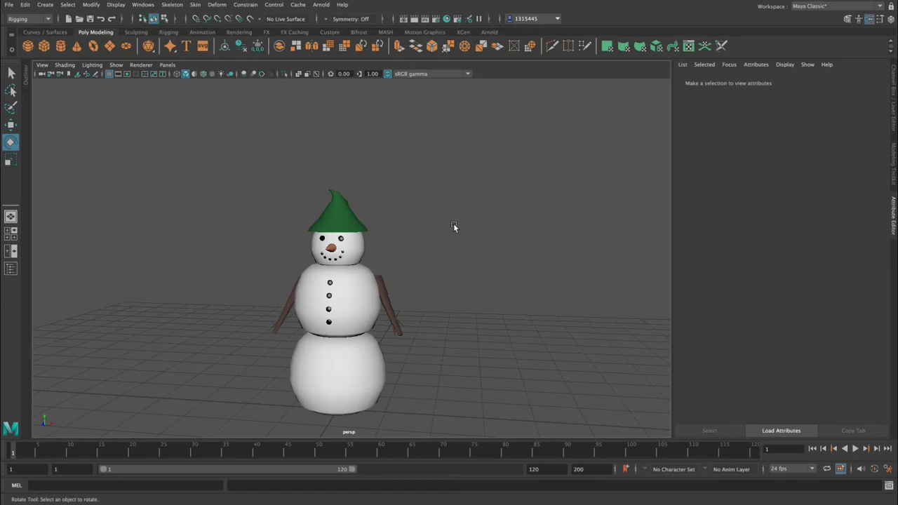
pyautogui.keyDown('alt'); pyautogui.moveTo(470, 234); pyautogui.dragTo(409, 213, button='middle'); pyautogui.keyUp('alt')
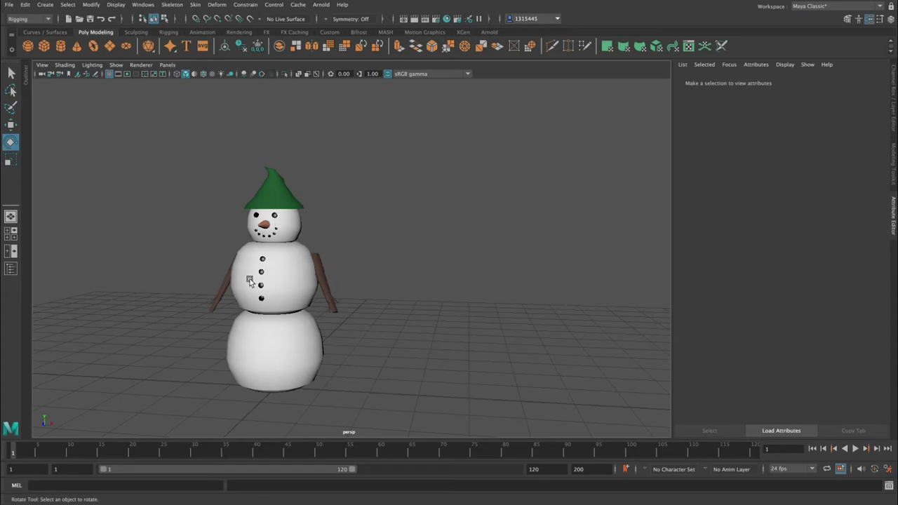
pyautogui.click(270, 223)
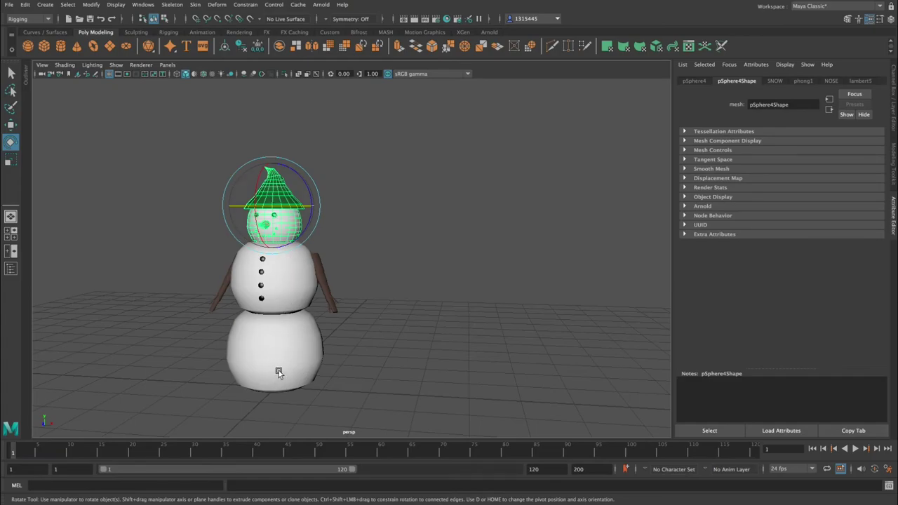
pyautogui.click(380, 291)
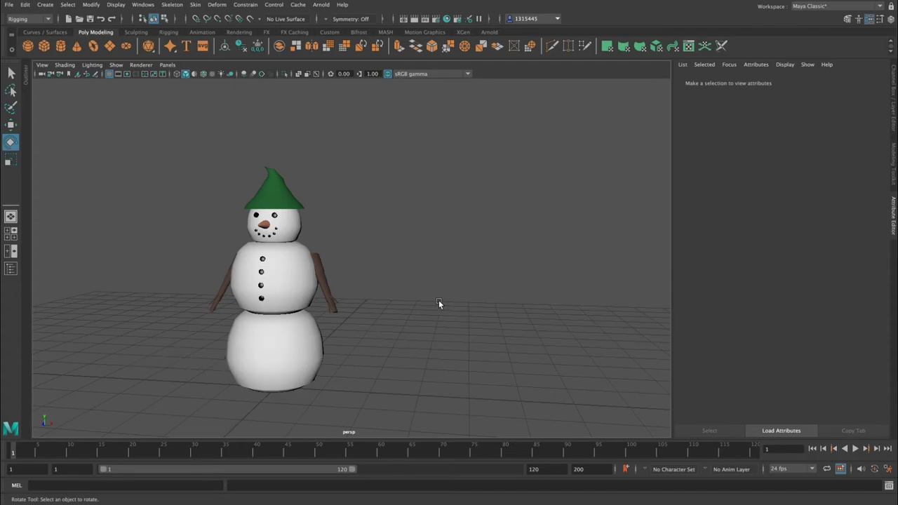
# Start the Create Joints tool and enlarge the front view with the whole snowman framed in it
pyautogui.click(171, 5)
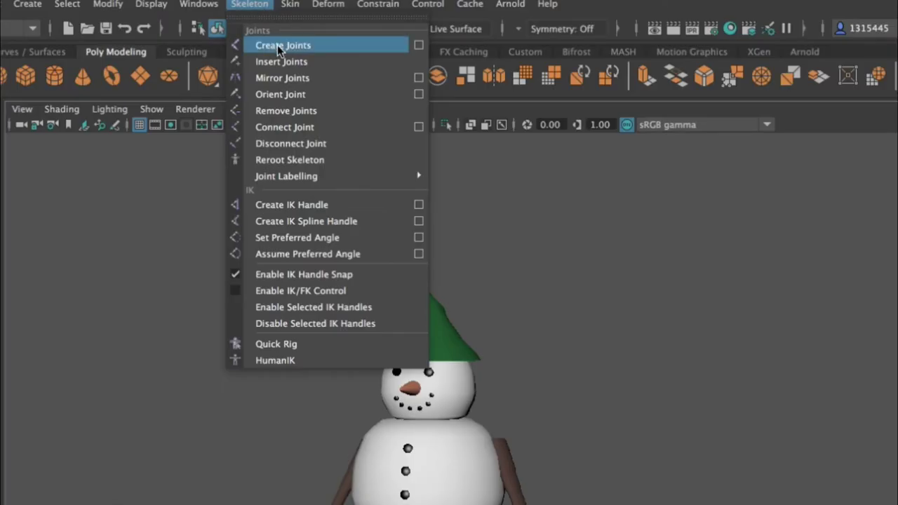
pyautogui.click(277, 45)
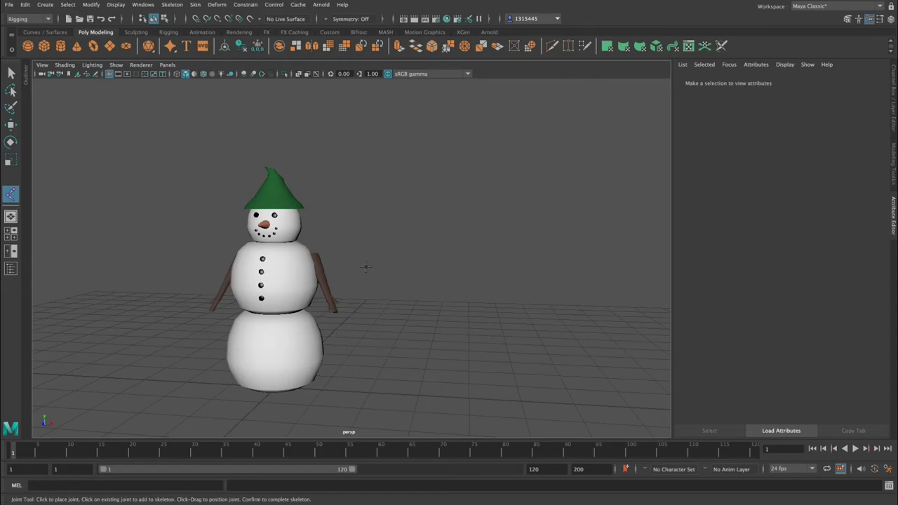
pyautogui.press('space')
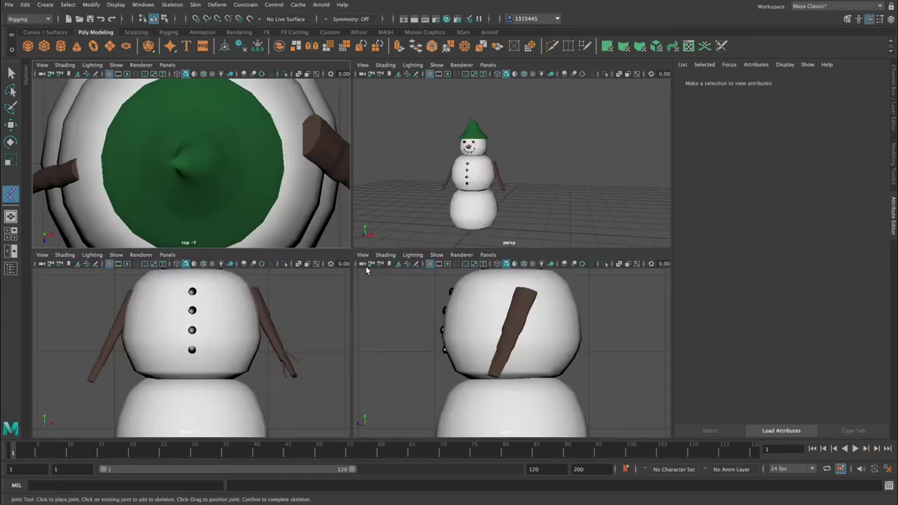
pyautogui.press('a')
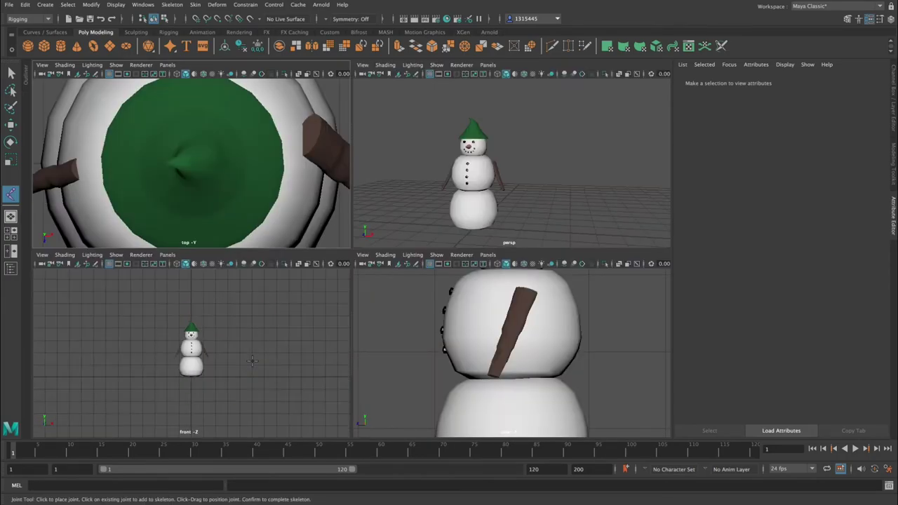
pyautogui.press('a')
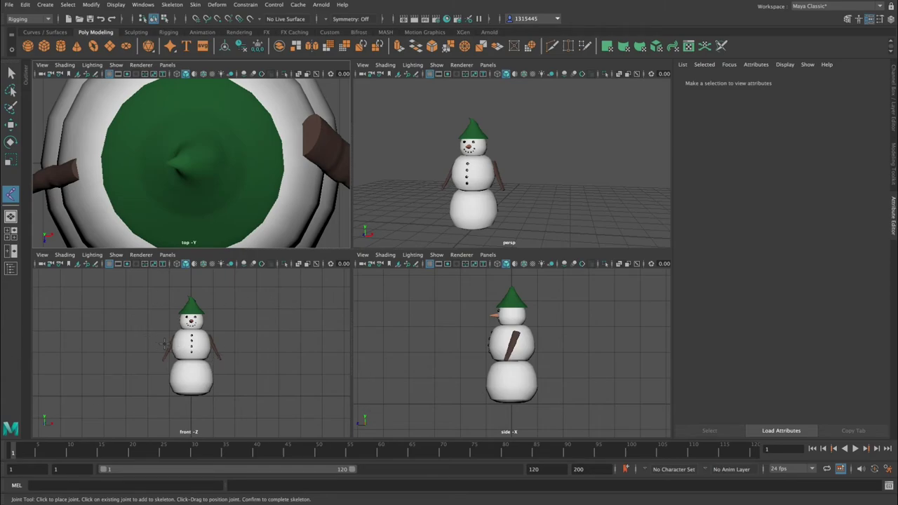
pyautogui.press('space')
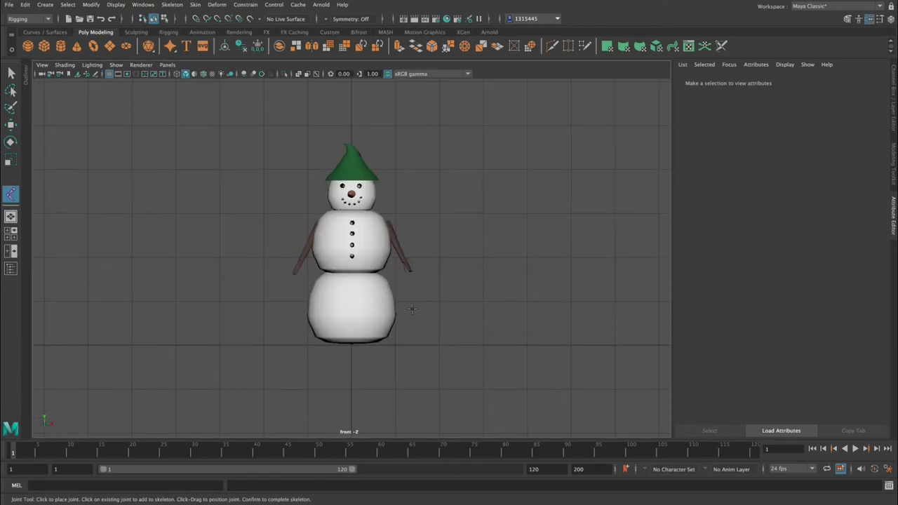
pyautogui.scroll(-3, 431, 217)
pyautogui.scroll(4, 430, 216)
pyautogui.scroll(-4, 527, 246)
pyautogui.scroll(1, 531, 247)
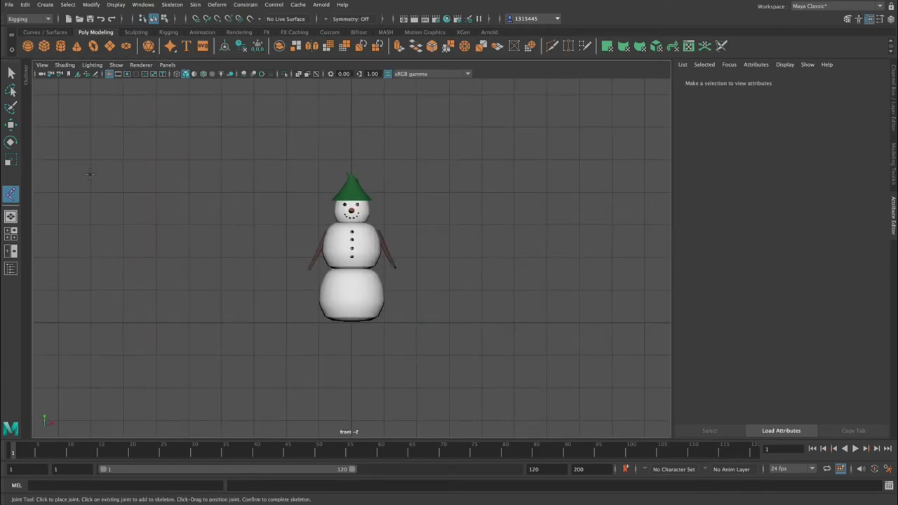
# Create a practice chain of four joints in the empty space beside the snowman and complete the skeleton
pyautogui.click(169, 5)
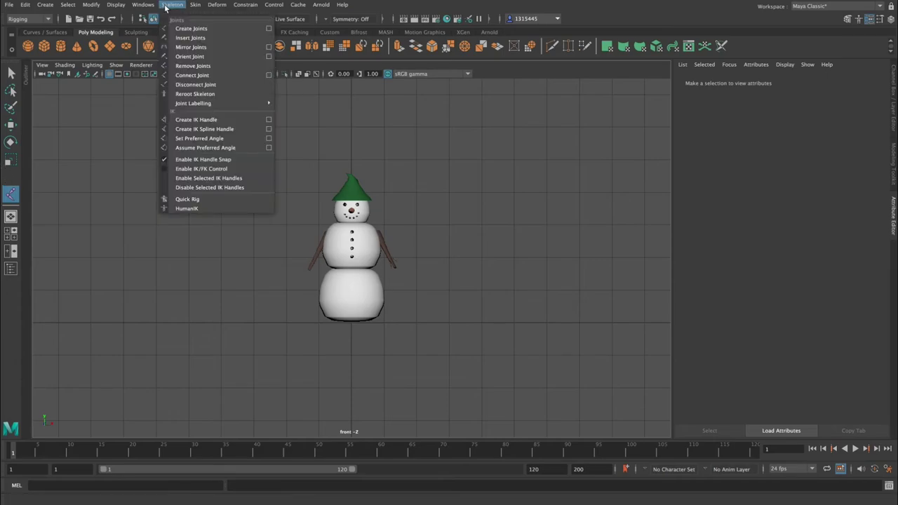
pyautogui.click(167, 5)
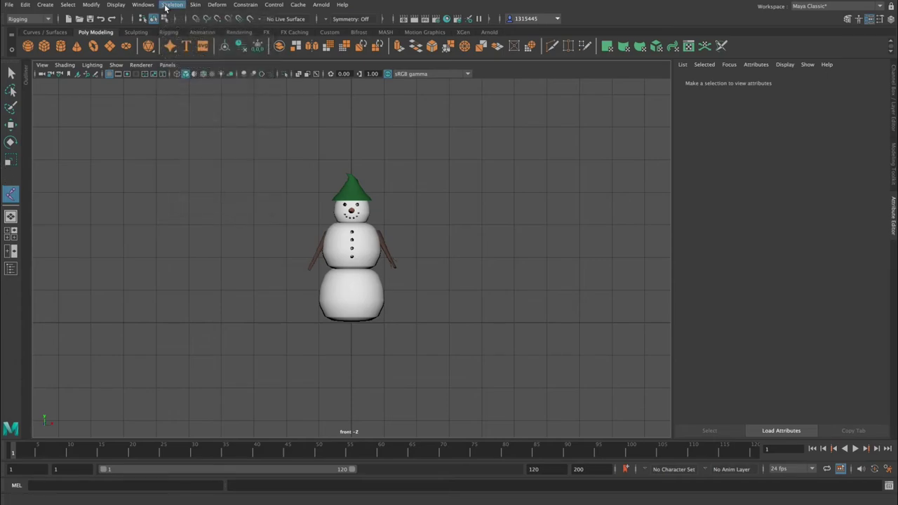
pyautogui.click(11, 193)
pyautogui.scroll(2, 478, 211)
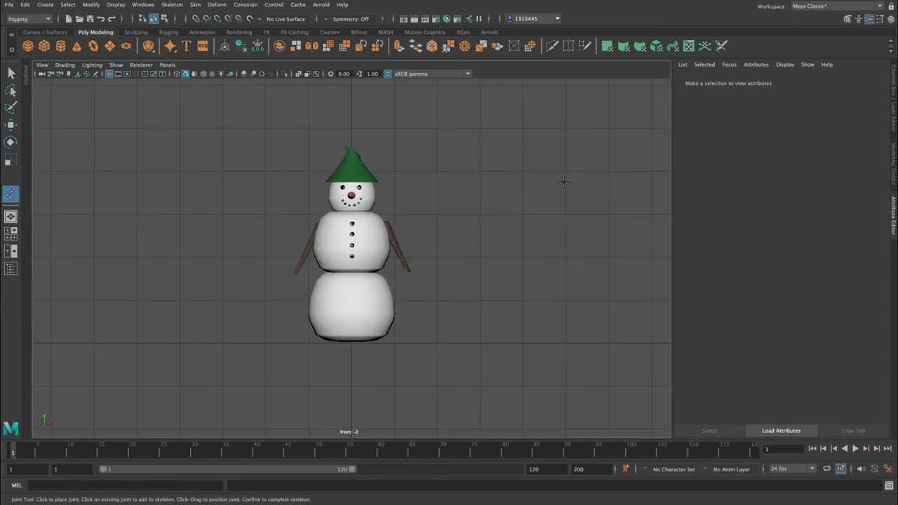
pyautogui.click(526, 173)
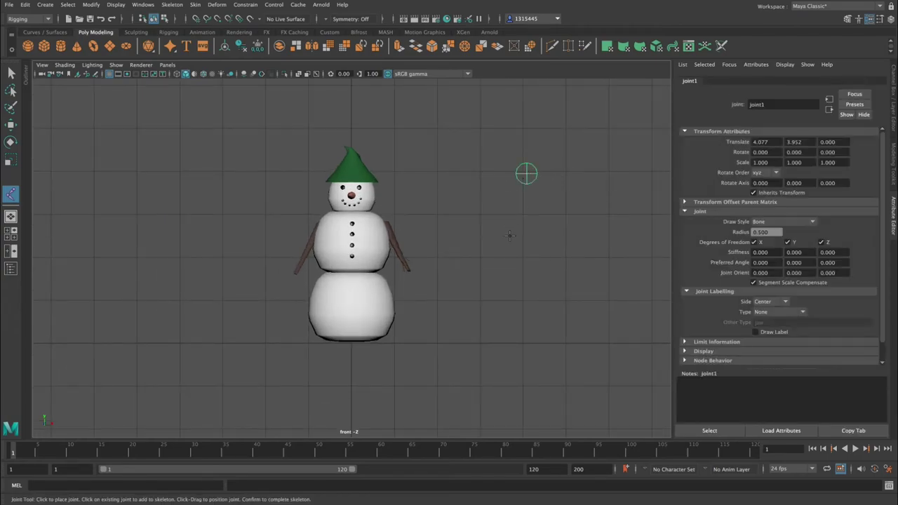
pyautogui.click(501, 272)
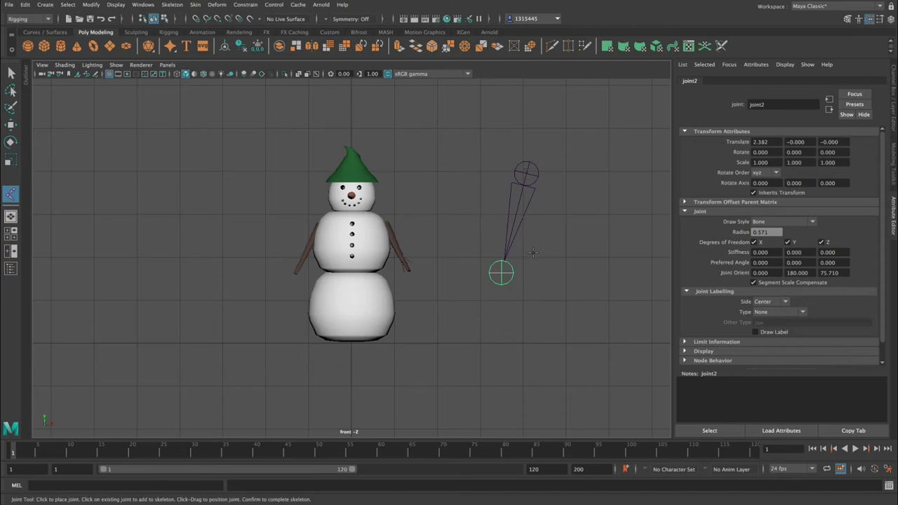
pyautogui.scroll(-3, 517, 346)
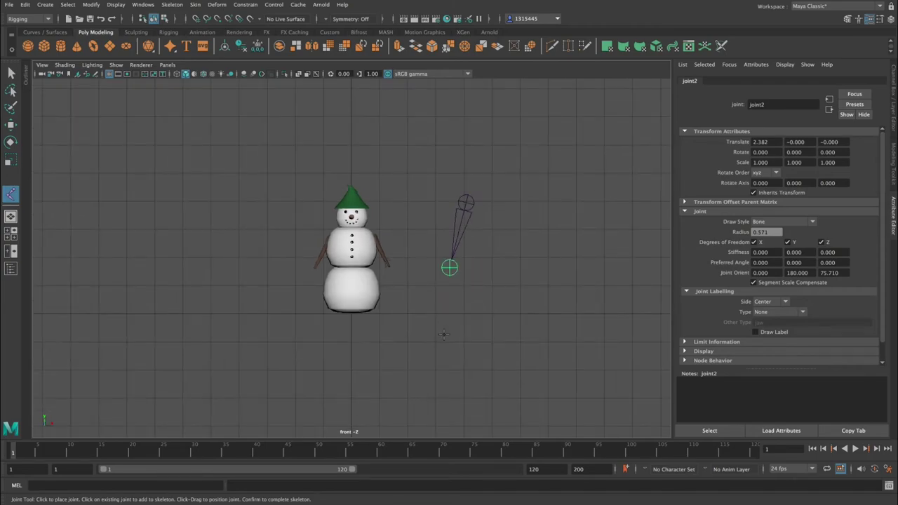
pyautogui.click(449, 335)
pyautogui.click(492, 355)
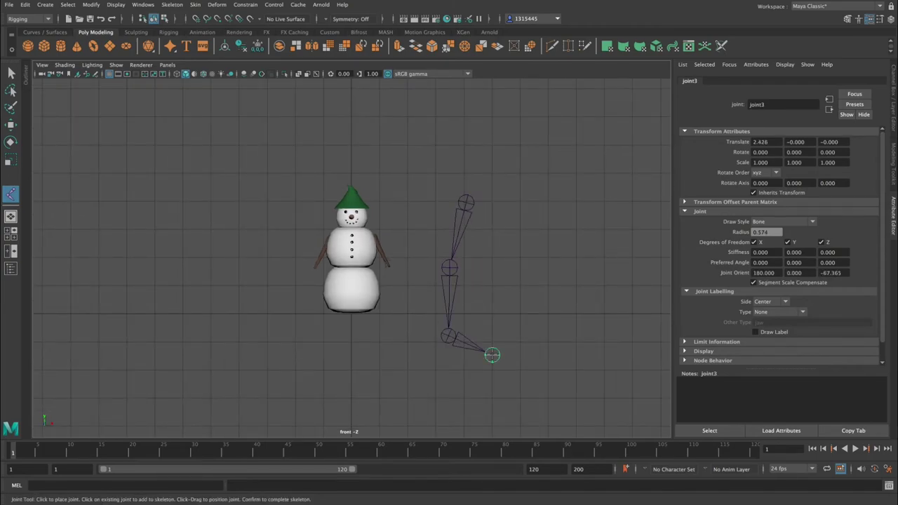
pyautogui.press('Return')
pyautogui.press('e')
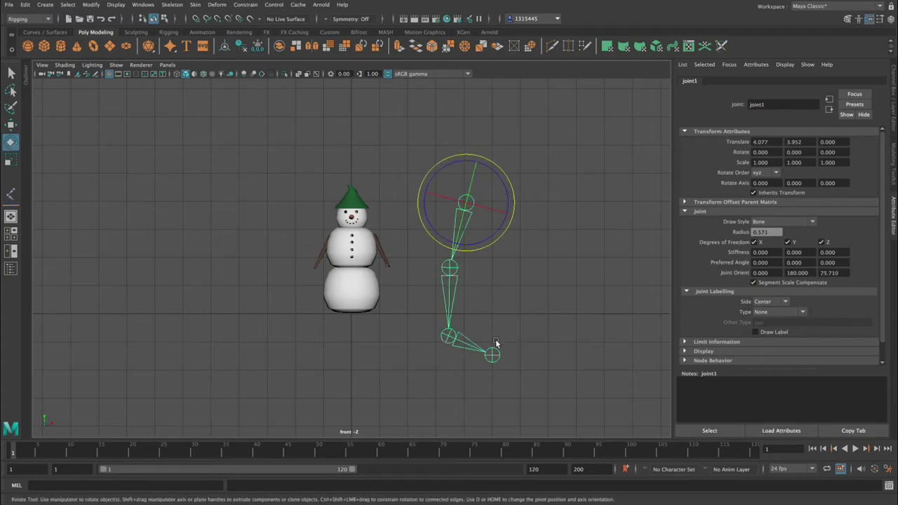
# Select the practice chain's first, second and third joints in turn to examine the parent-child hierarchy
pyautogui.click(523, 176)
pyautogui.scroll(3, 538, 246)
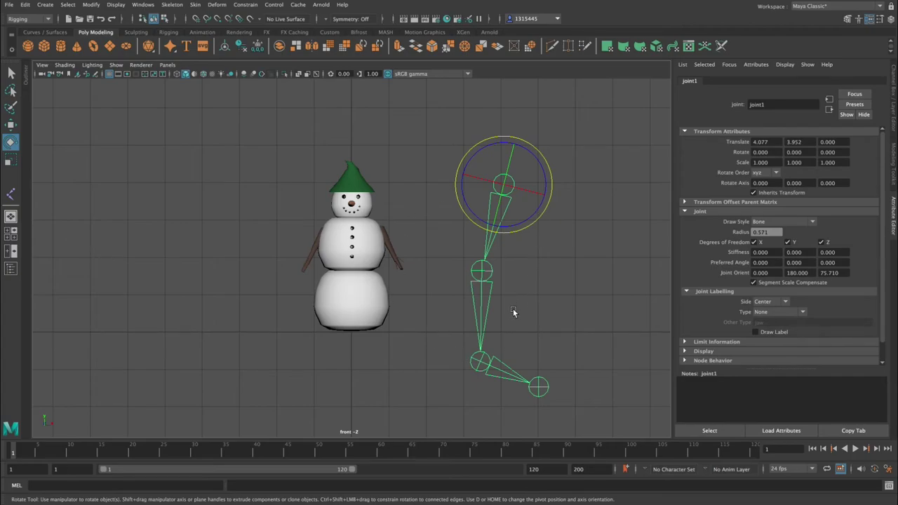
pyautogui.click(527, 273)
pyautogui.click(508, 188)
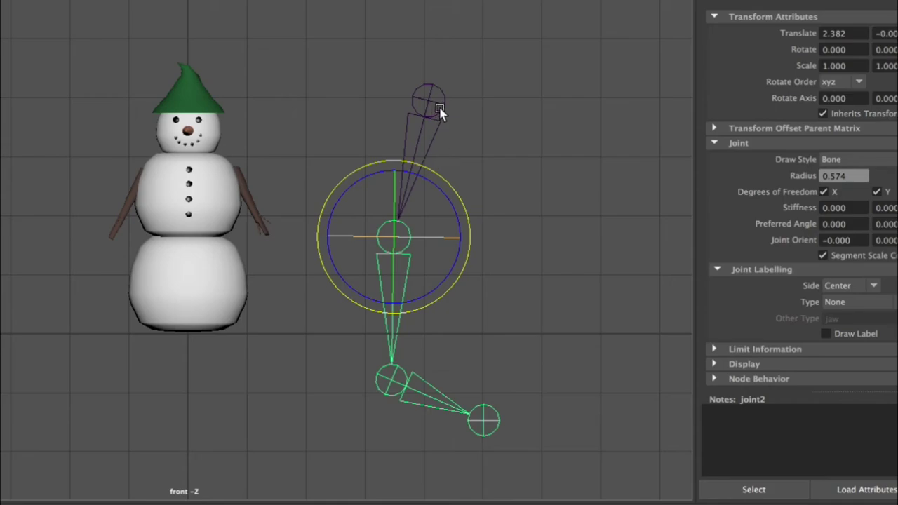
pyautogui.click(511, 184)
pyautogui.click(509, 185)
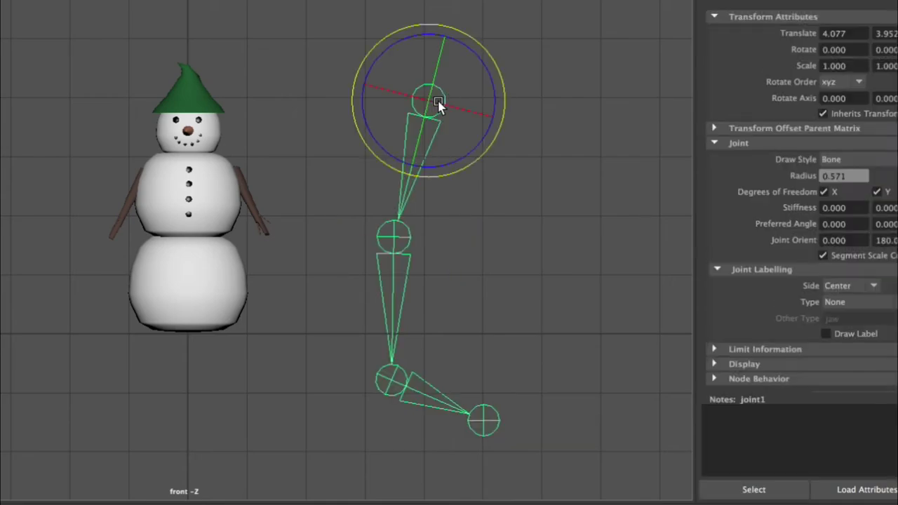
pyautogui.click(407, 270)
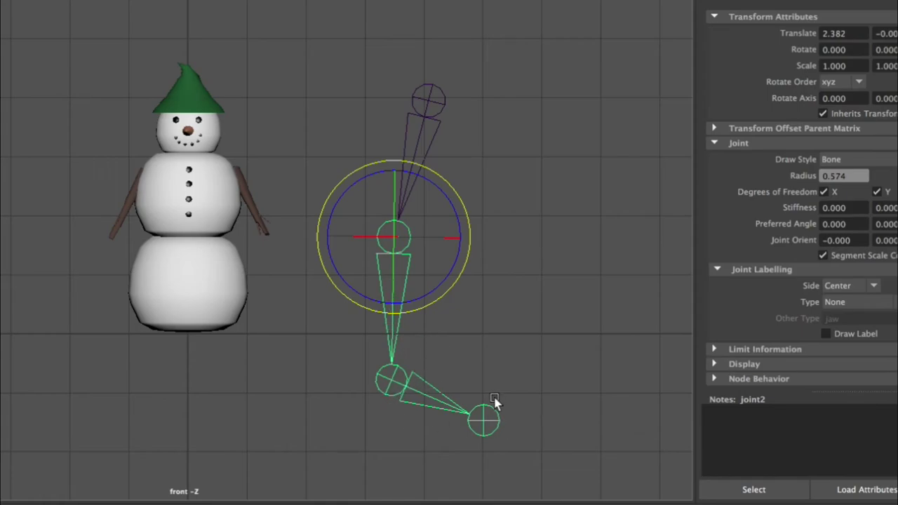
pyautogui.click(448, 397)
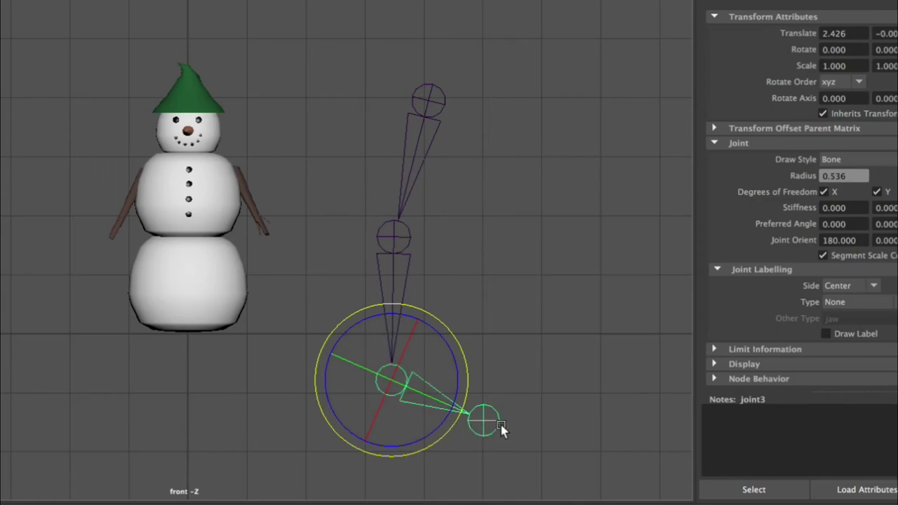
# Rotate the joints of the practice chain to try out how the lower bones follow, and clear the selection
pyautogui.moveTo(468, 374); pyautogui.dragTo(493, 261)
pyautogui.click(514, 219)
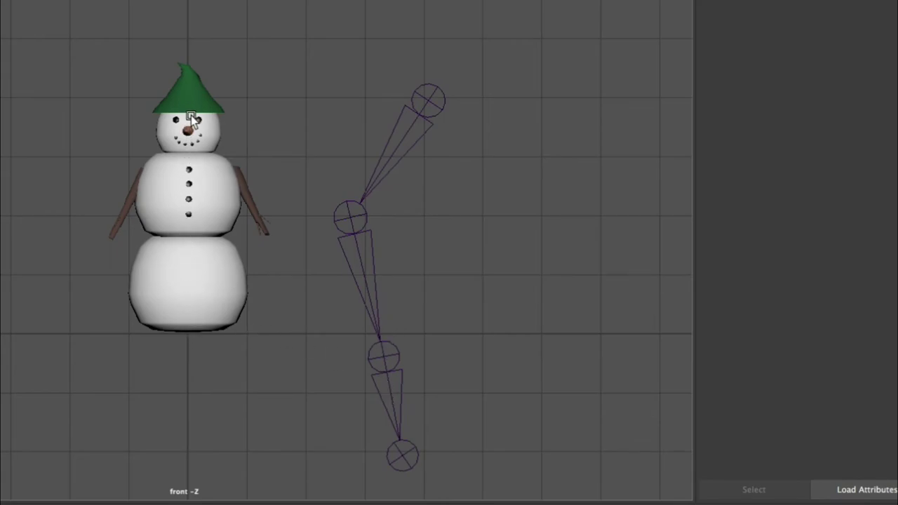
pyautogui.click(351, 218)
pyautogui.moveTo(386, 221); pyautogui.dragTo(414, 189)
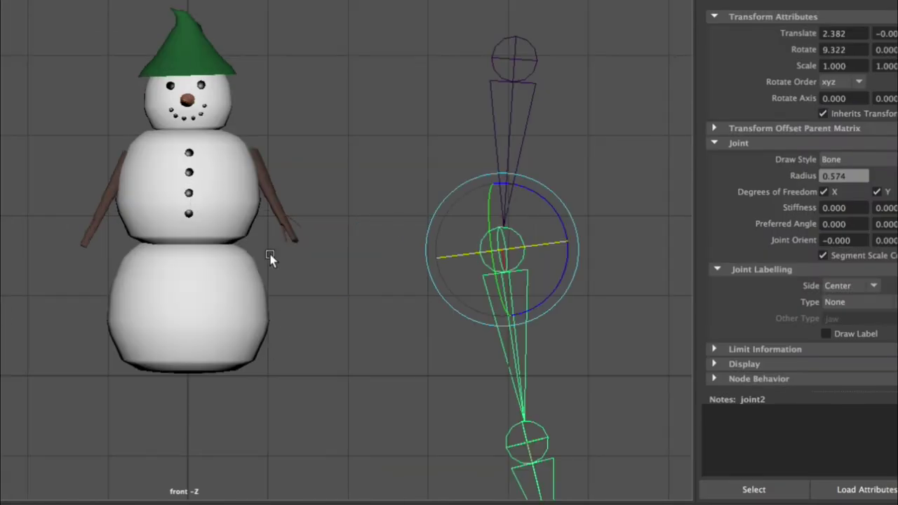
pyautogui.click(457, 79)
# Select the whole practice joint chain beside the snowman and delete it
pyautogui.scroll(-3, 449, 119)
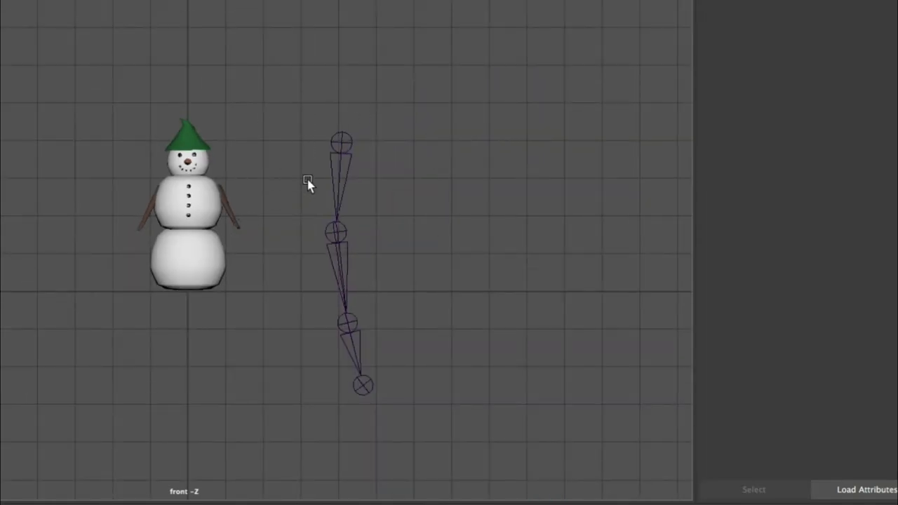
pyautogui.moveTo(282, 92); pyautogui.dragTo(369, 423)
pyautogui.press('Delete')
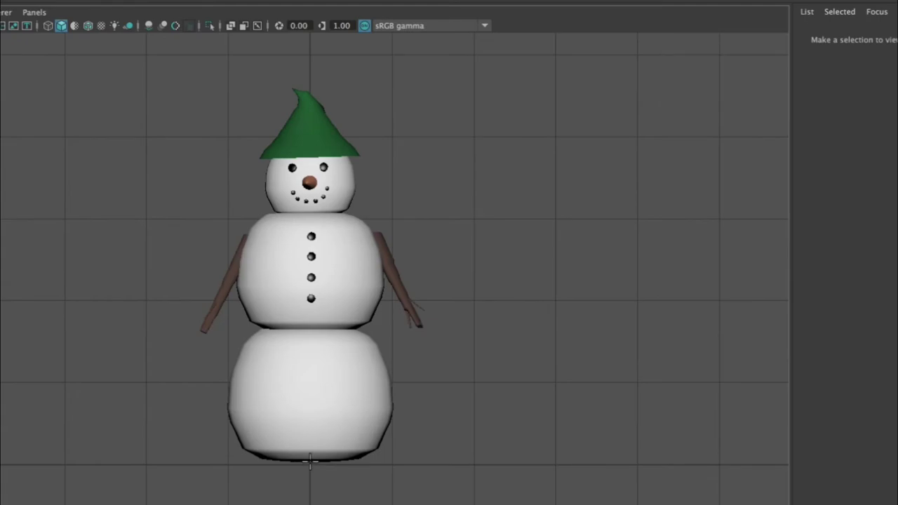
# Build a joint chain at the snowman's base, waist, neck and hat with X-Ray Joints display on, and complete it
pyautogui.click(310, 468)
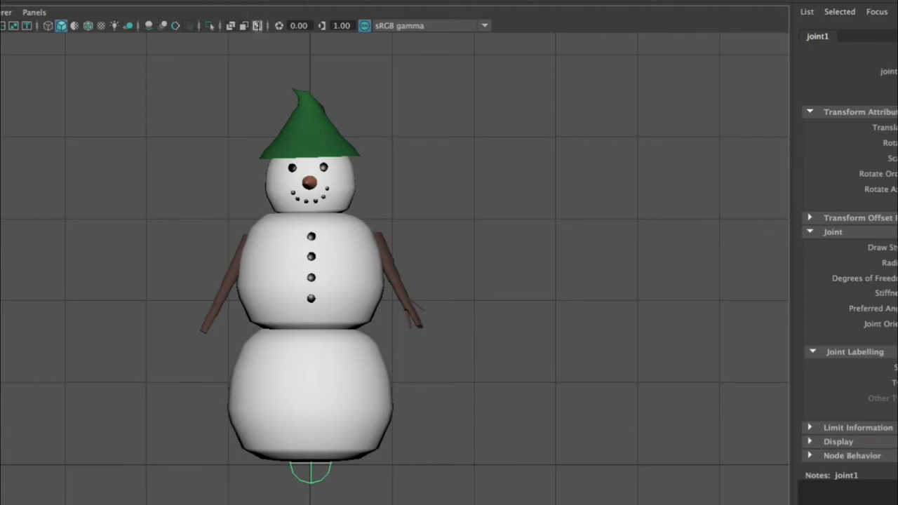
pyautogui.click(257, 25)
pyautogui.click(312, 329)
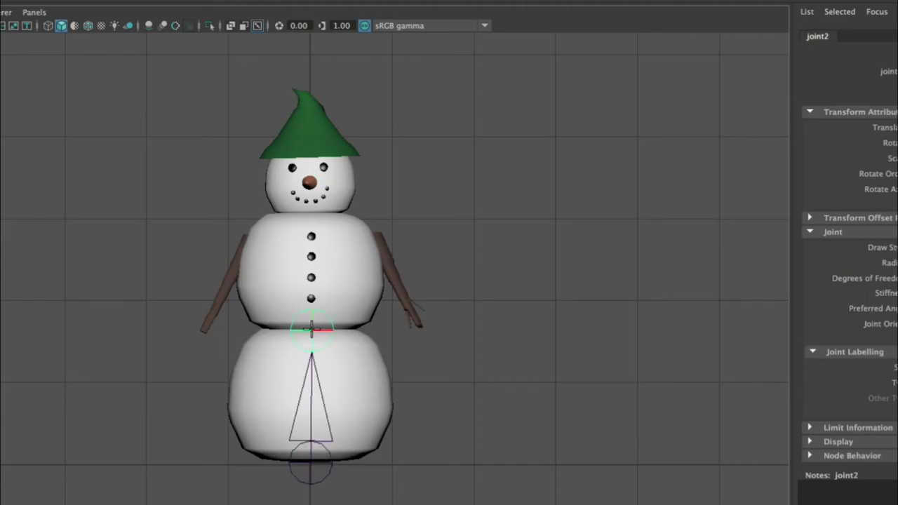
pyautogui.click(314, 214)
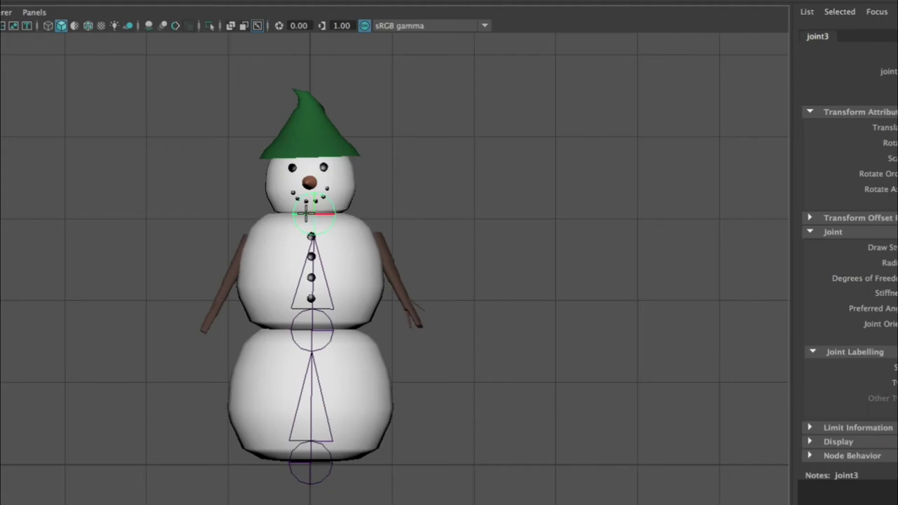
pyautogui.click(314, 128)
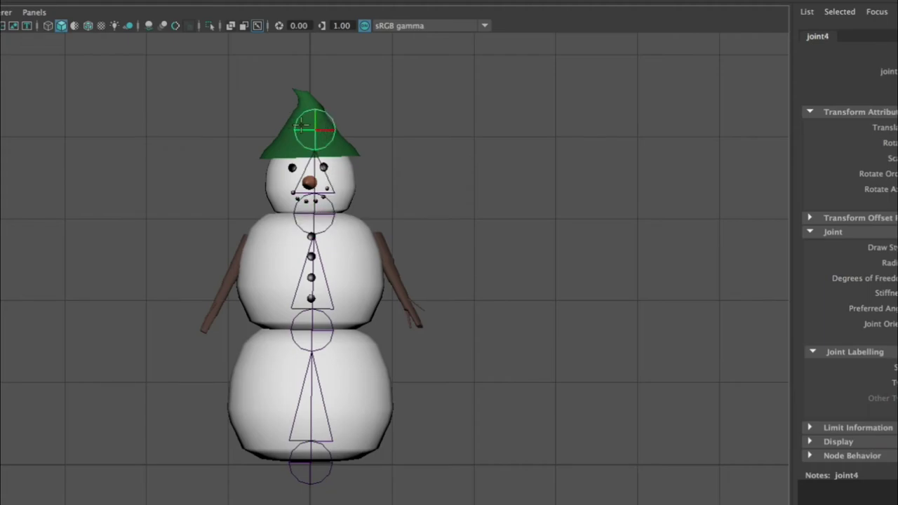
pyautogui.press('Return')
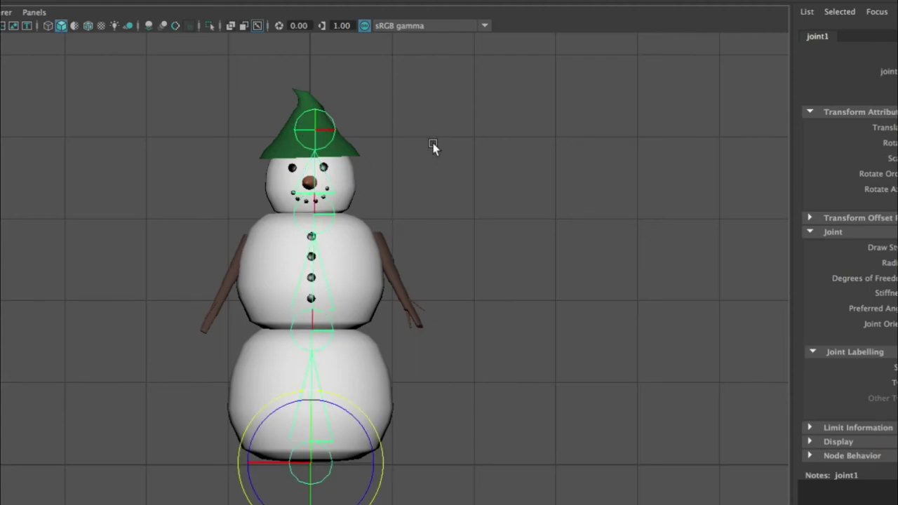
# Rotate the neck joint slightly to test the head bone, and clear the selection
pyautogui.click(397, 155)
pyautogui.click(336, 215)
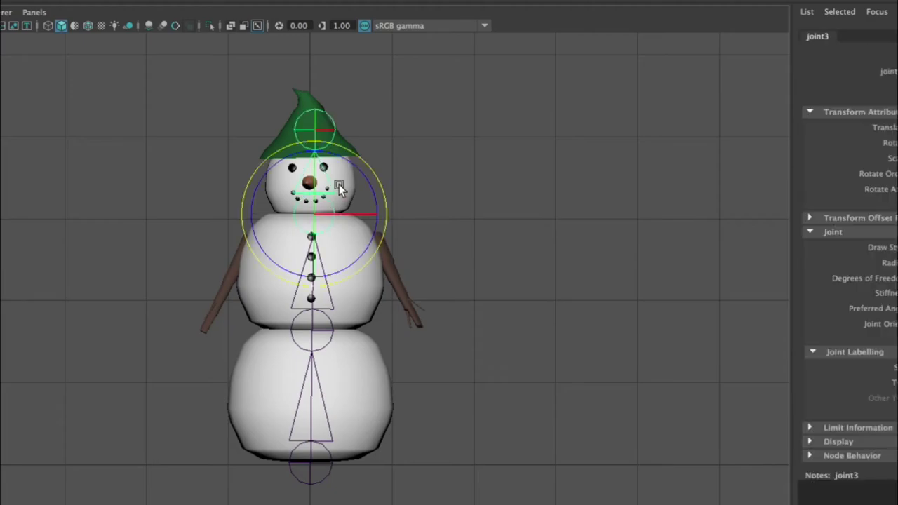
pyautogui.moveTo(357, 154)
pyautogui.mouseDown()
pyautogui.moveTo(385, 184)
pyautogui.moveTo(349, 164)
pyautogui.mouseUp()
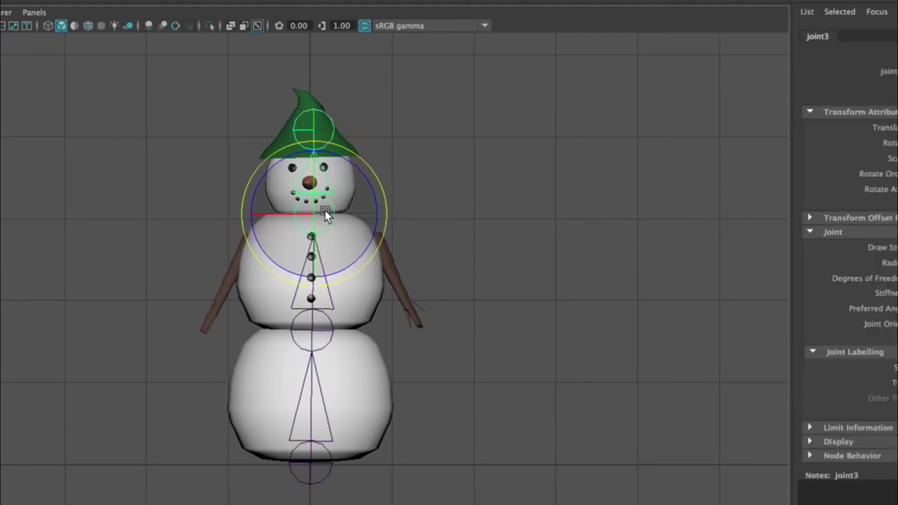
pyautogui.click(449, 217)
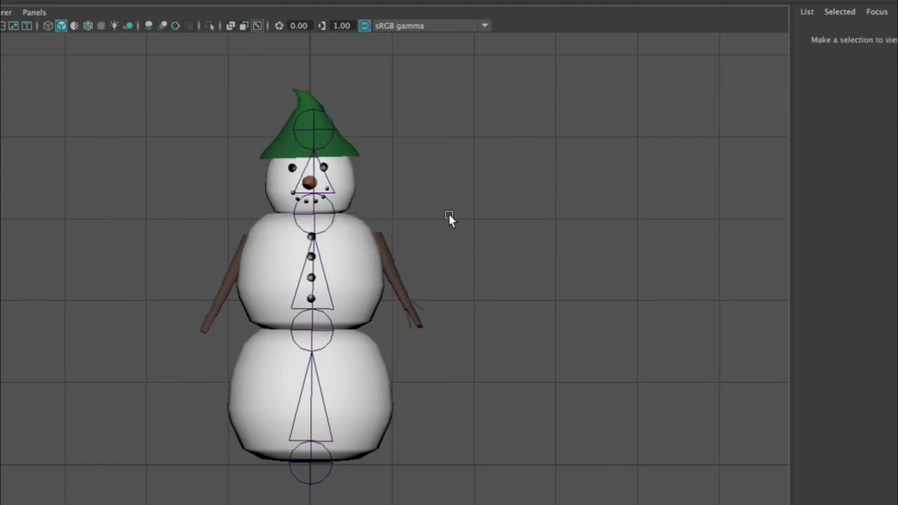
# Parent the snowman's head mesh to the neck joint, and clear the selection
pyautogui.click(348, 178)
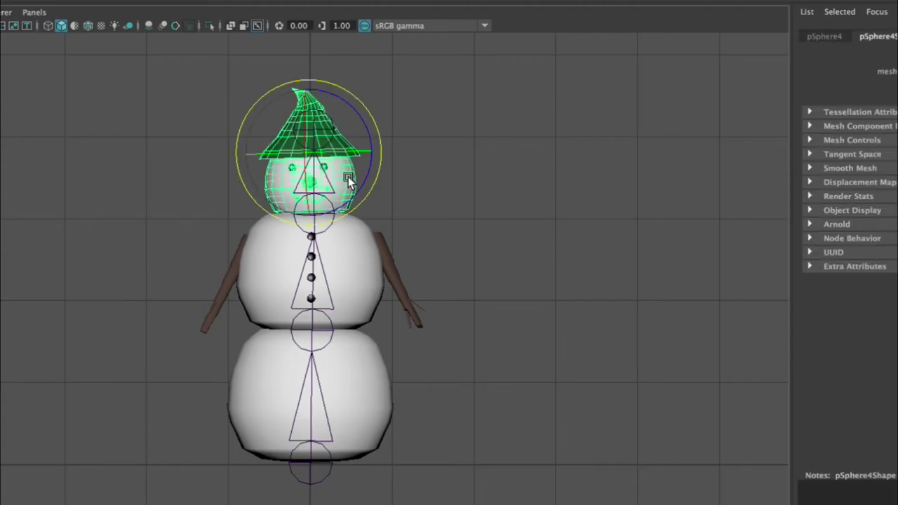
pyautogui.scroll(6, 350, 181)
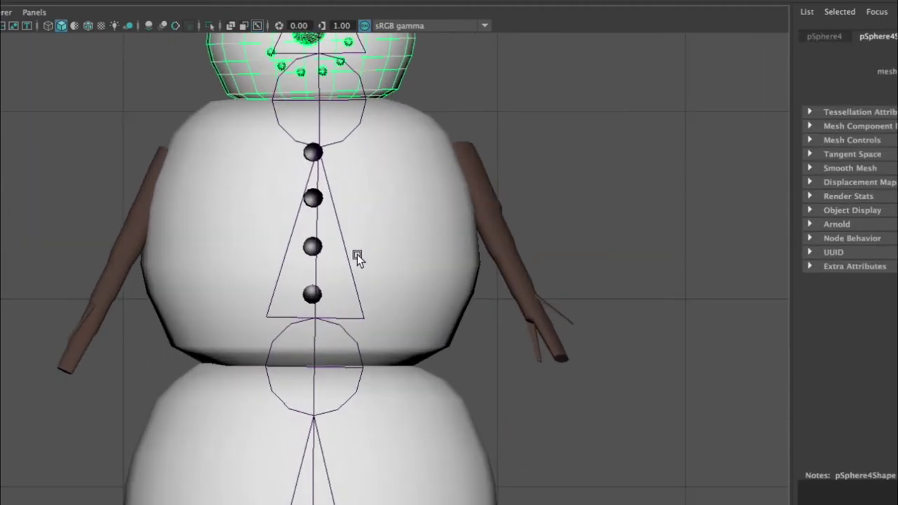
pyautogui.keyDown('alt'); pyautogui.moveTo(379, 158); pyautogui.dragTo(425, 370, button='middle'); pyautogui.keyUp('alt')
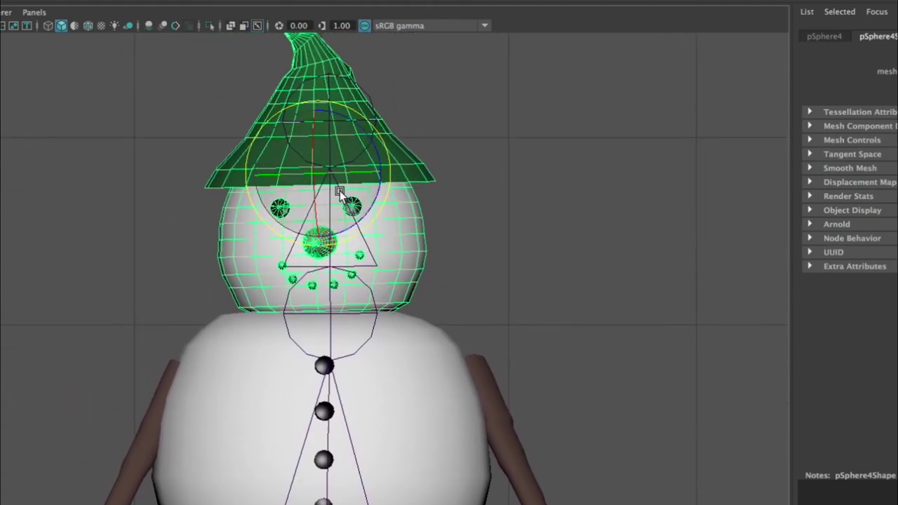
pyautogui.click(371, 267)
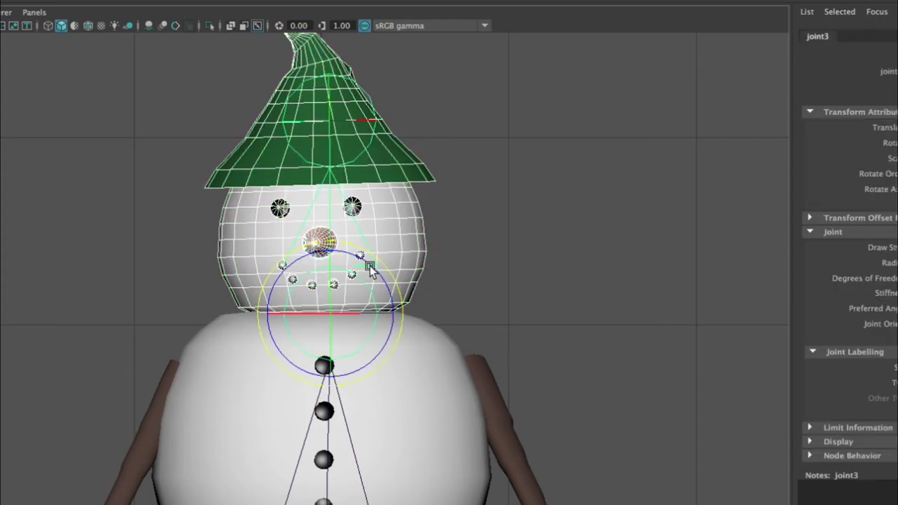
pyautogui.click(314, 175)
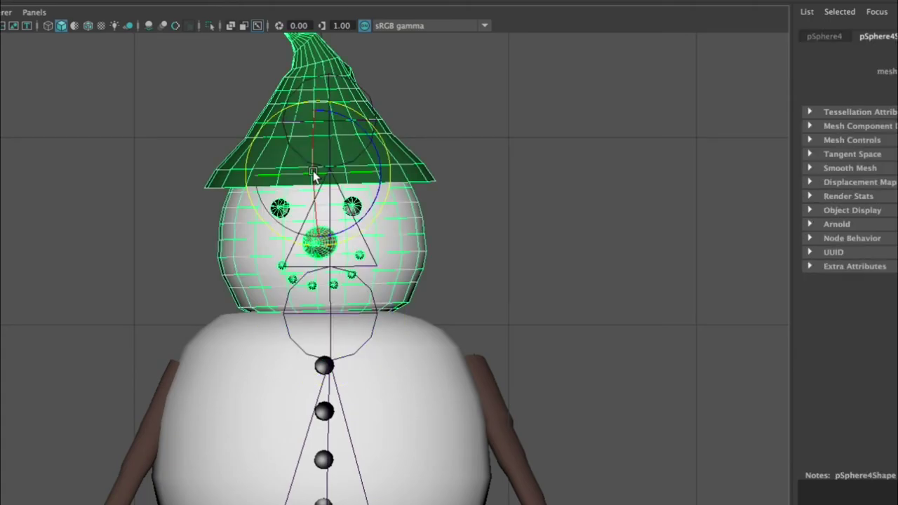
pyautogui.click(566, 164)
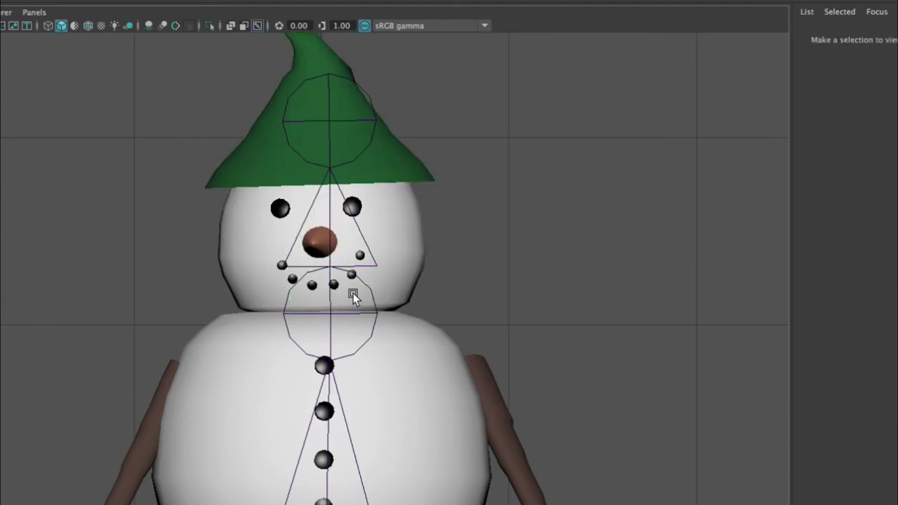
# Rotate the neck joint slightly about Z to test that the parented head moves with it
pyautogui.click(367, 290)
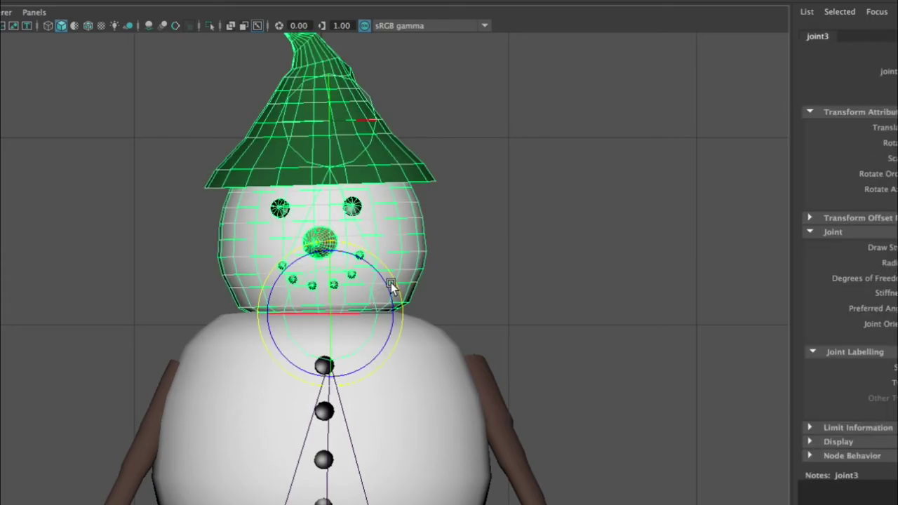
pyautogui.click(549, 254)
pyautogui.click(361, 313)
pyautogui.moveTo(365, 312); pyautogui.dragTo(381, 273)
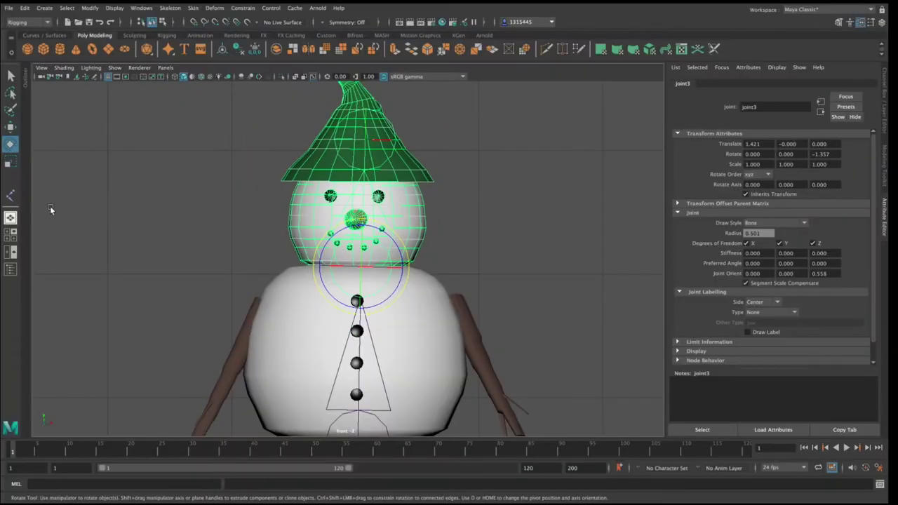
# Show the Outliner, expand the joint hierarchy down to the neck joint's children, and clear the selection
pyautogui.click(10, 269)
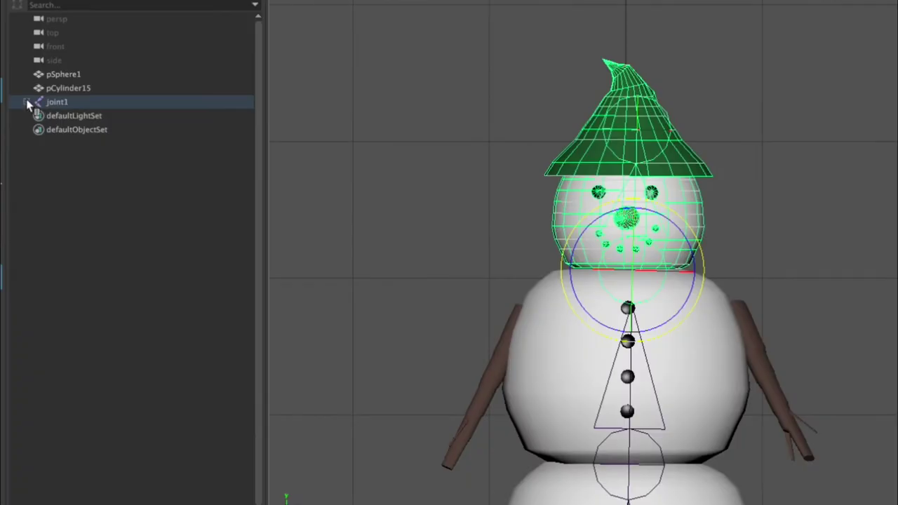
pyautogui.click(35, 152)
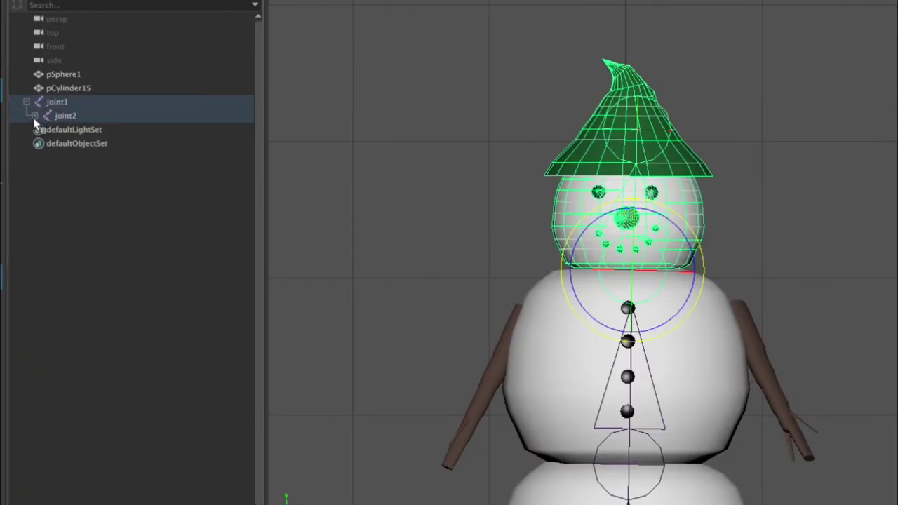
pyautogui.click(35, 115)
pyautogui.click(42, 127)
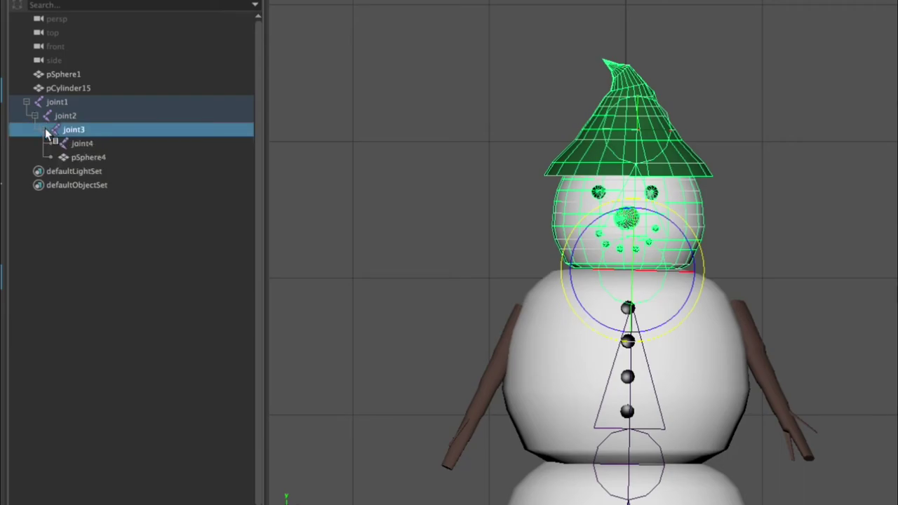
pyautogui.click(517, 186)
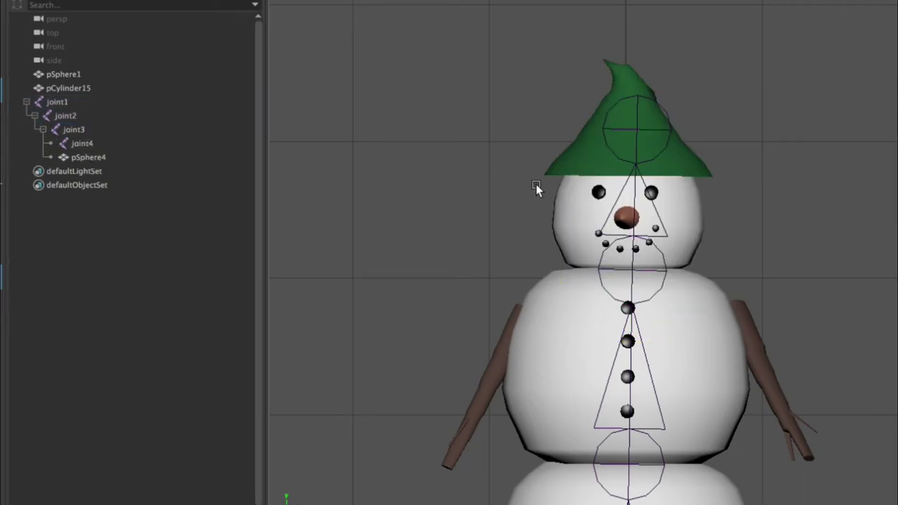
# Select the head mesh pSphere4 and rename it as head
pyautogui.click(566, 203)
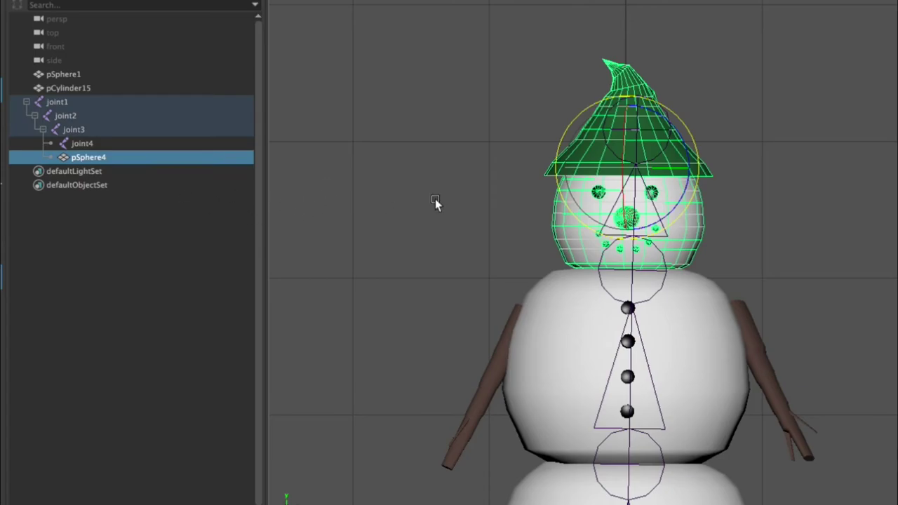
pyautogui.scroll(-5, 500, 208)
pyautogui.scroll(6, 501, 210)
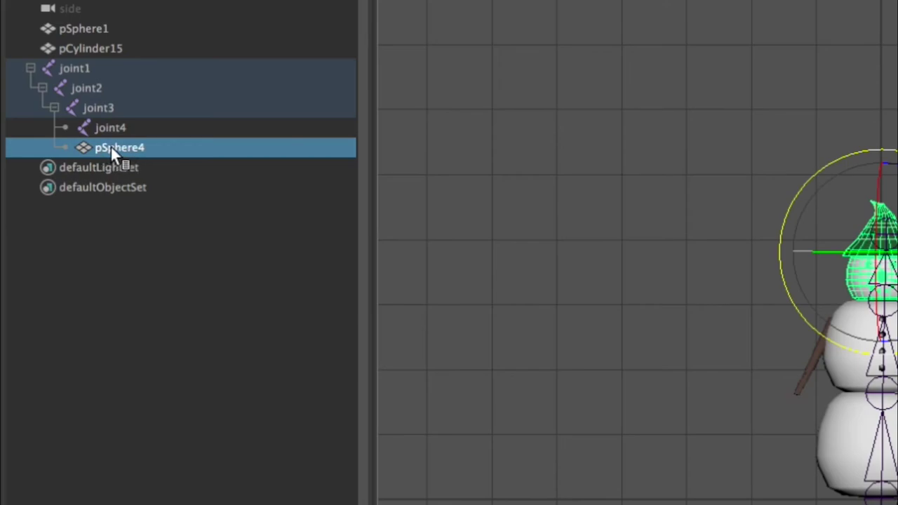
pyautogui.click(74, 70)
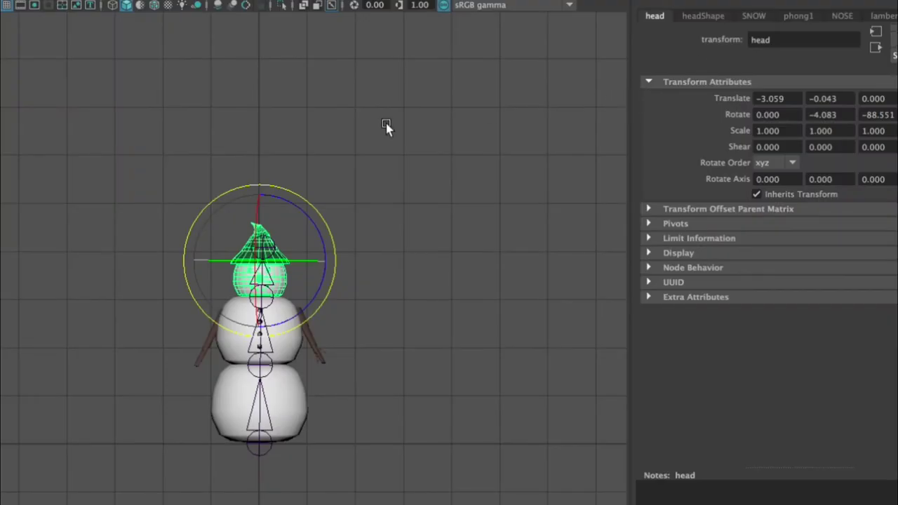
# Rename the snowman's middle section with the branch arms as torso
pyautogui.click(286, 355)
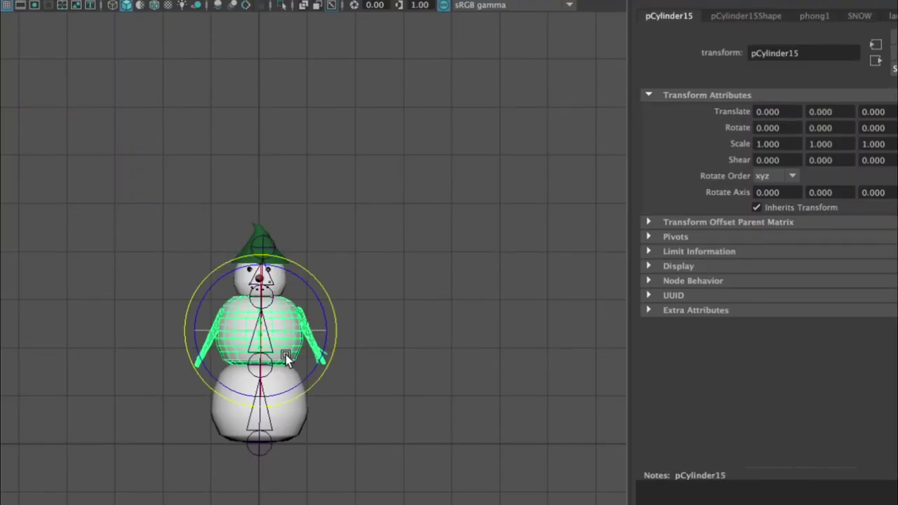
pyautogui.doubleClick(795, 46)
pyautogui.write('torso')
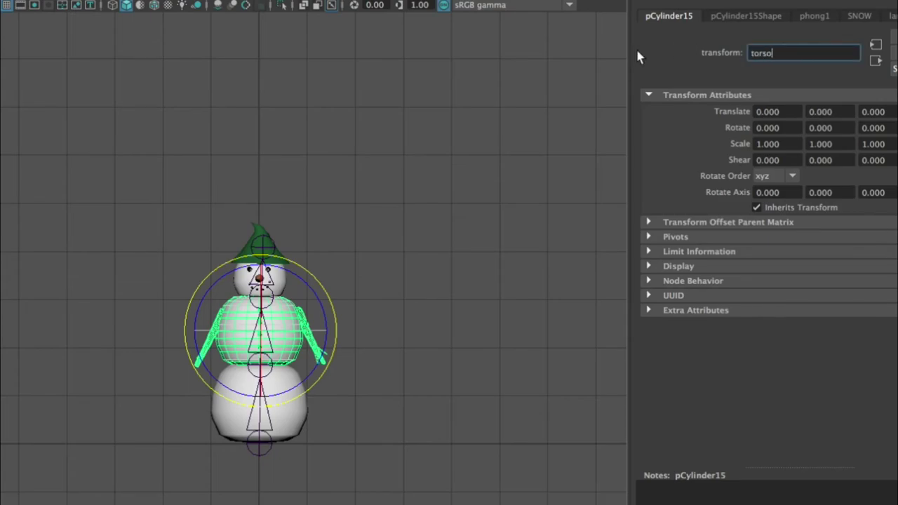
pyautogui.press('Return')
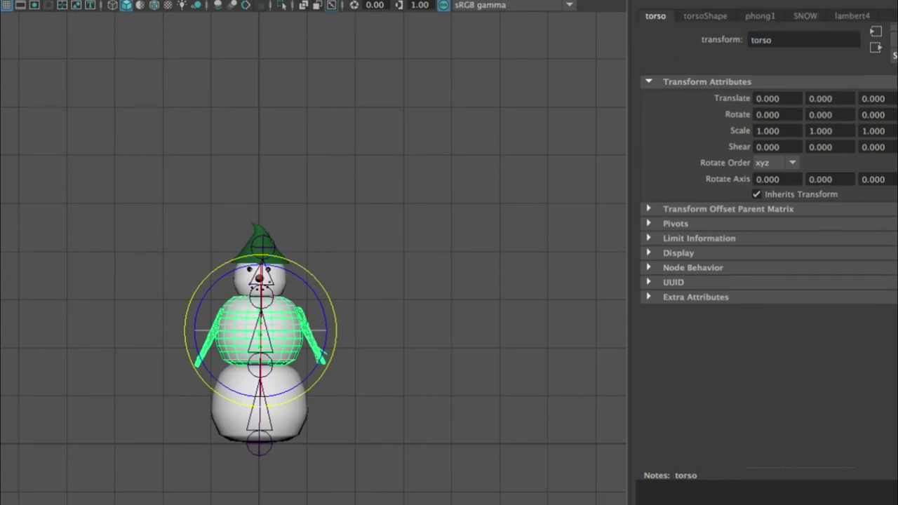
# Rename the snowman's lowest snowball as base, and clear the selection
pyautogui.click(277, 410)
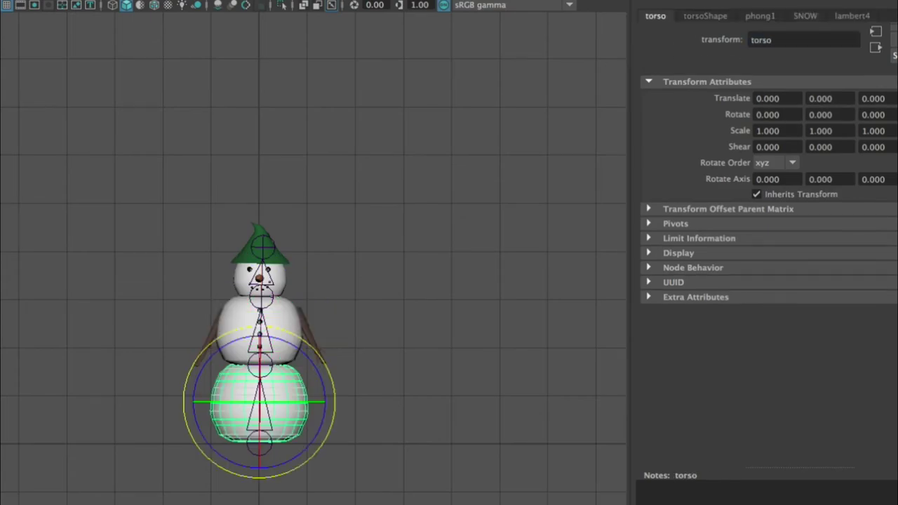
pyautogui.doubleClick(800, 52)
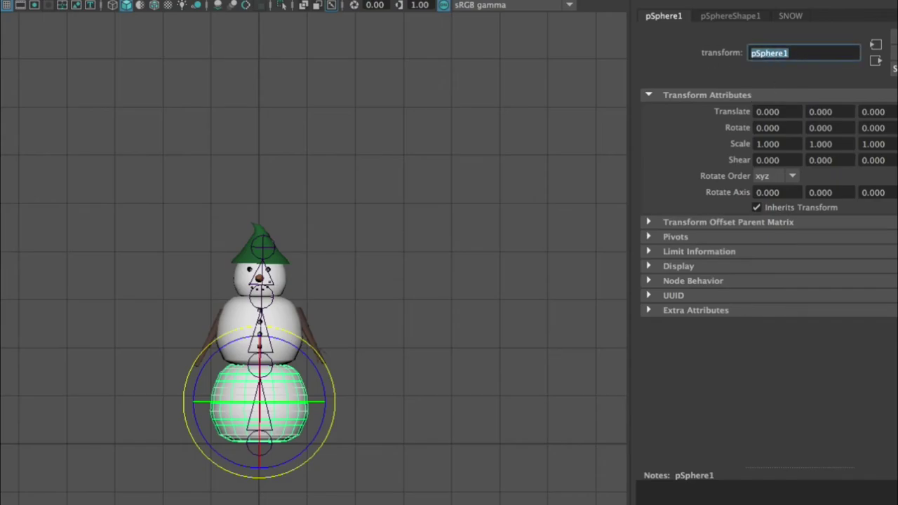
pyautogui.write('feet')
pyautogui.press('Return')
pyautogui.write('base')
pyautogui.press('Return')
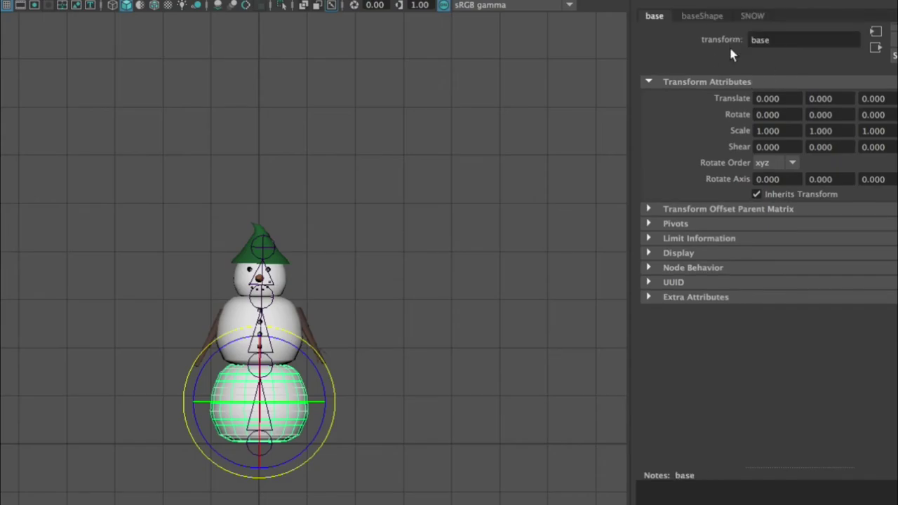
pyautogui.click(480, 306)
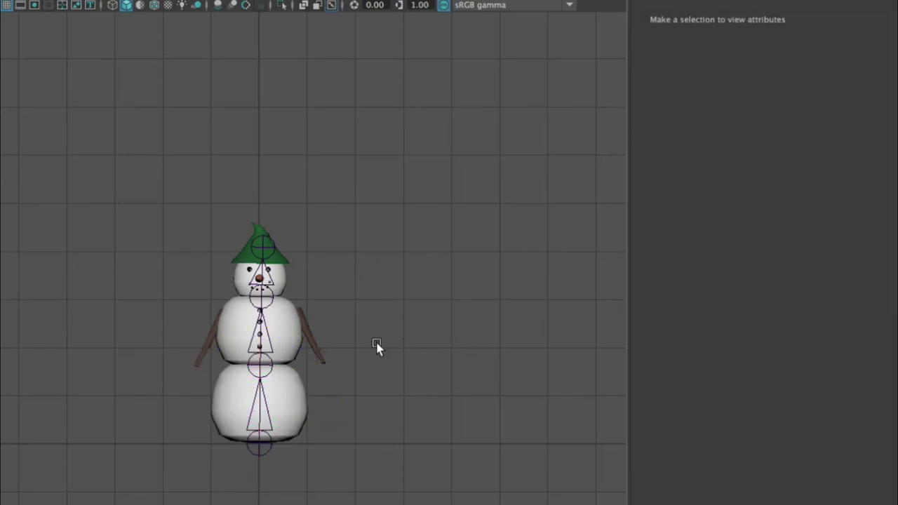
# Parent the torso to joint2 at the waist, and clear the selection
pyautogui.click(283, 275)
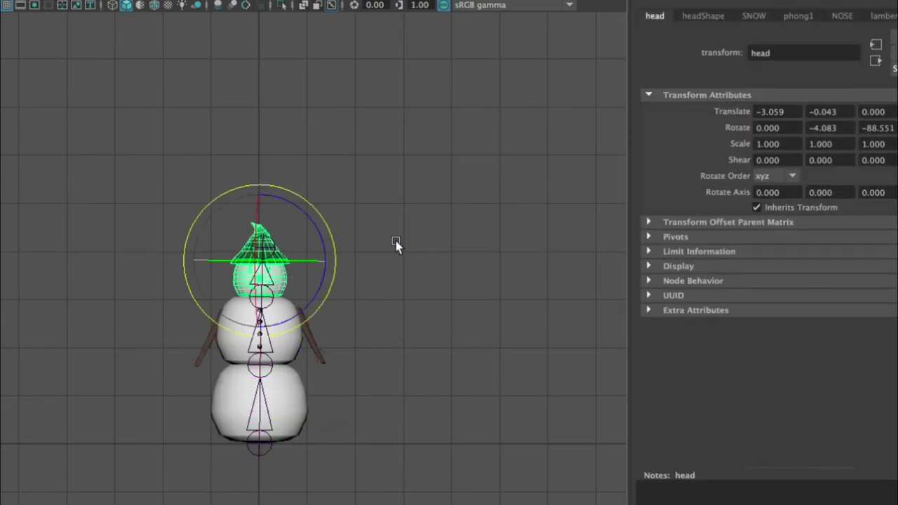
pyautogui.click(397, 243)
pyautogui.click(264, 302)
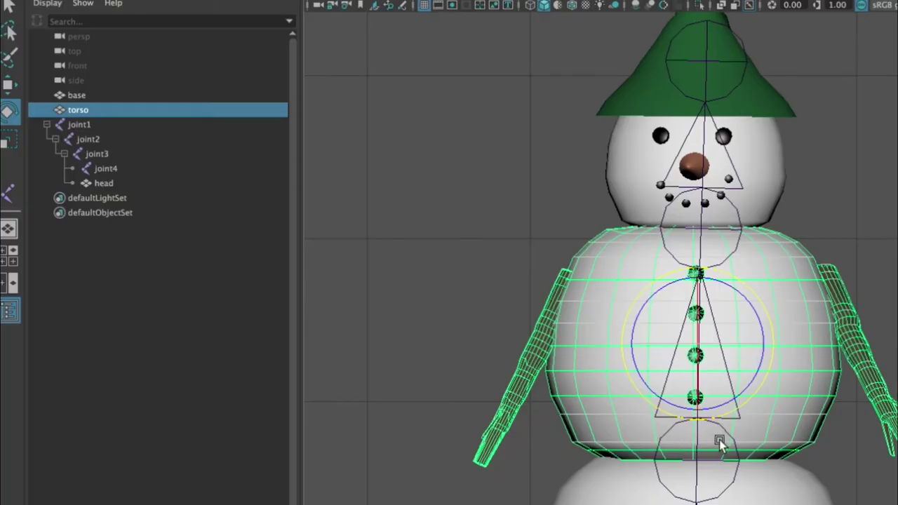
pyautogui.keyDown('shift'); pyautogui.click(737, 473); pyautogui.keyUp('shift')
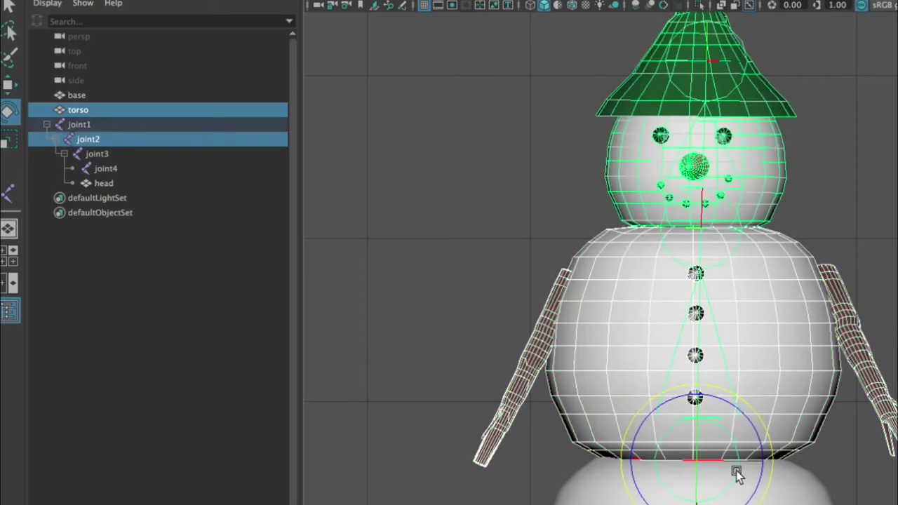
pyautogui.press('p')
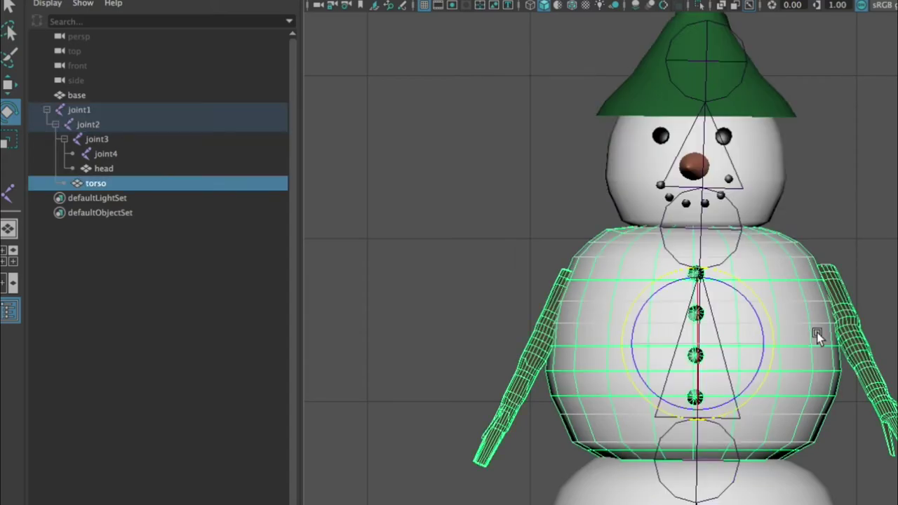
pyautogui.click(870, 293)
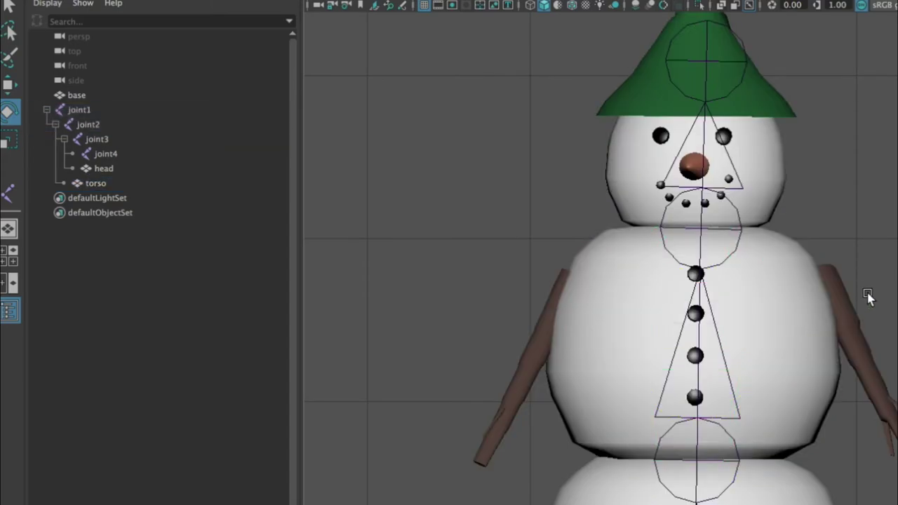
# Rotate the waist joint and the neck joint slightly to test the torso and head, and clear the selection
pyautogui.click(738, 469)
pyautogui.moveTo(753, 413); pyautogui.dragTo(725, 429)
pyautogui.click(740, 147)
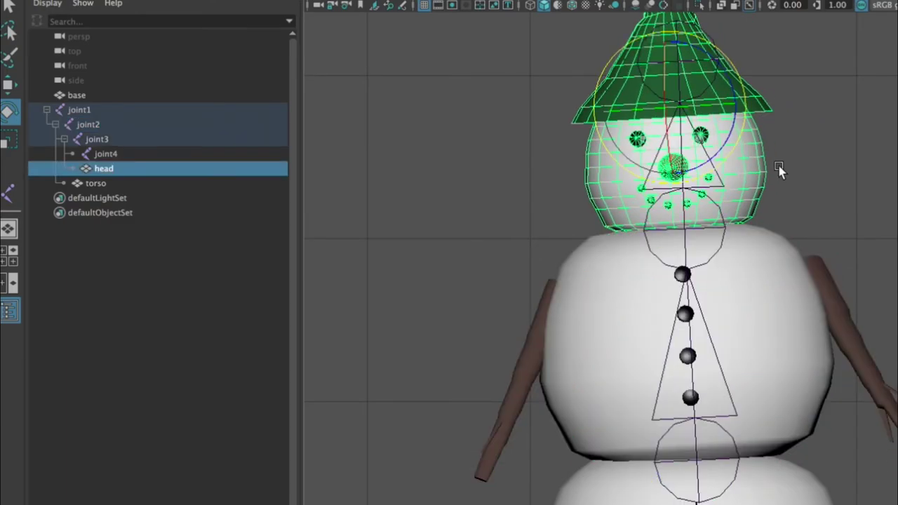
pyautogui.press('Up')
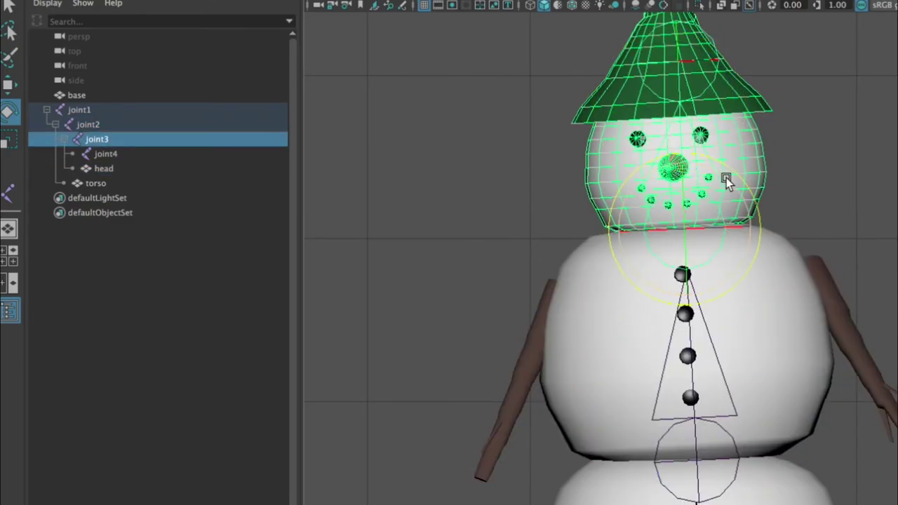
pyautogui.moveTo(745, 176); pyautogui.dragTo(727, 194)
pyautogui.click(843, 196)
# Parent the snowman's base section to joint1 at the bottom of the joint chain, and clear the selection
pyautogui.scroll(-10, 814, 273)
pyautogui.scroll(2, 802, 297)
pyautogui.scroll(2, 779, 325)
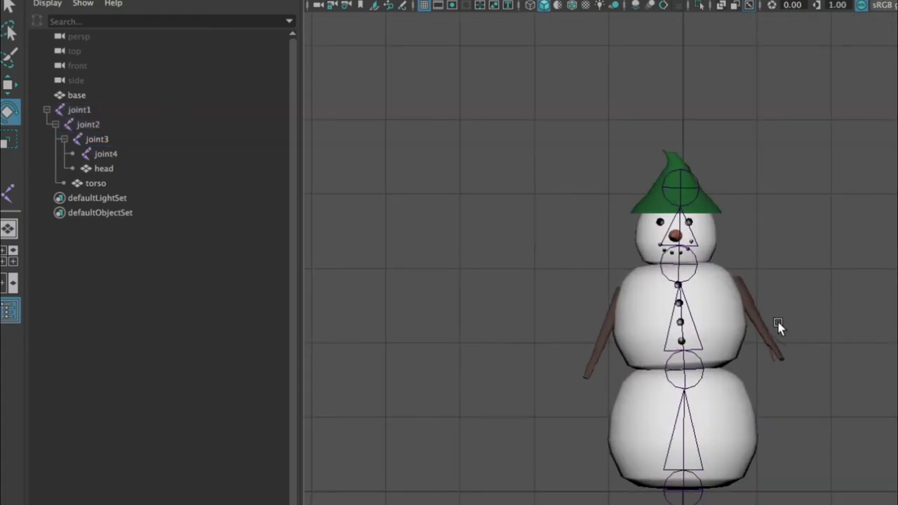
pyautogui.scroll(4, 779, 325)
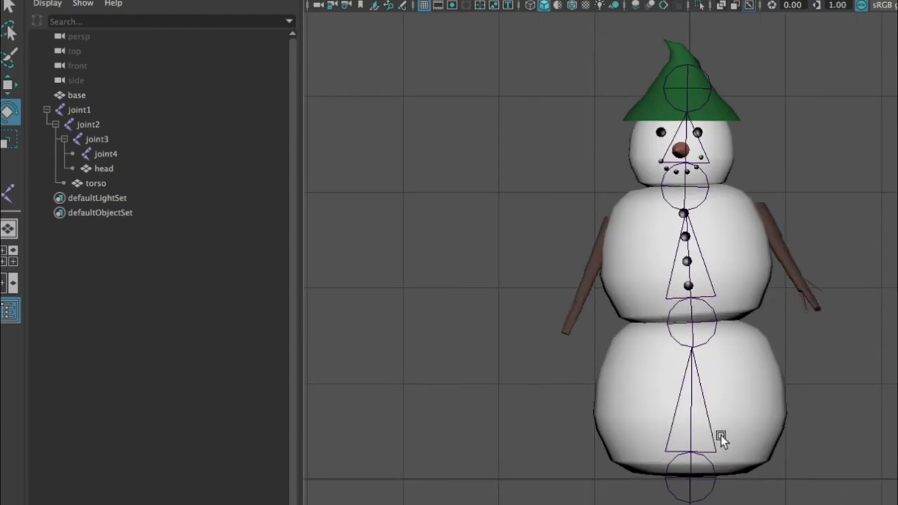
pyautogui.click(762, 463)
pyautogui.scroll(2, 761, 459)
pyautogui.scroll(1, 761, 459)
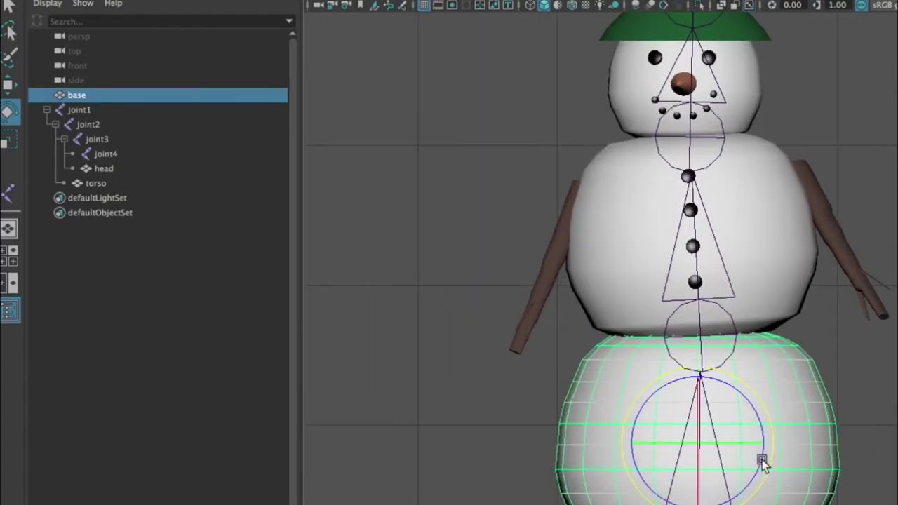
pyautogui.scroll(-4, 762, 460)
pyautogui.scroll(1, 762, 459)
pyautogui.click(852, 426)
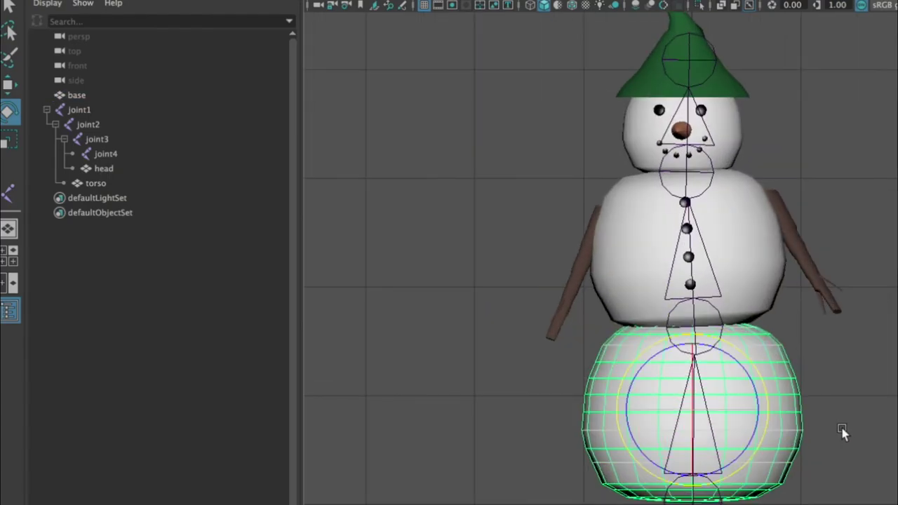
pyautogui.click(758, 449)
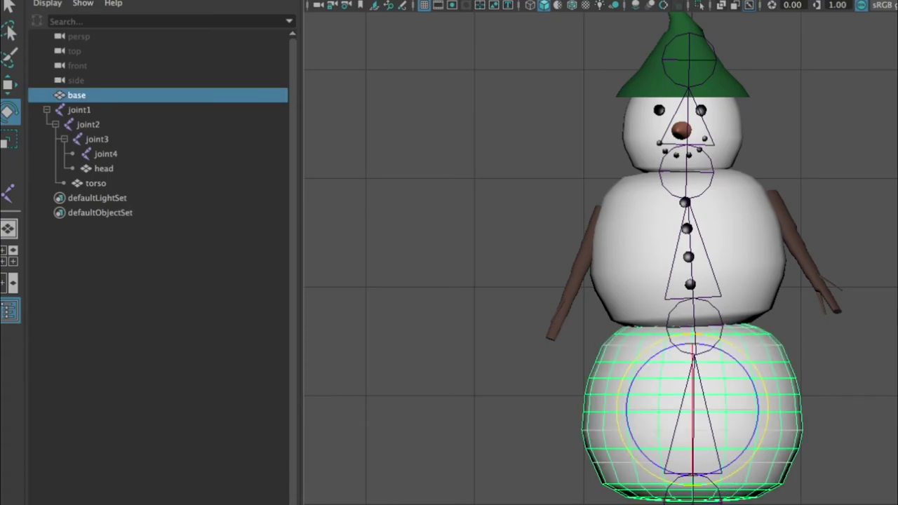
pyautogui.keyDown('shift'); pyautogui.click(719, 502); pyautogui.keyUp('shift')
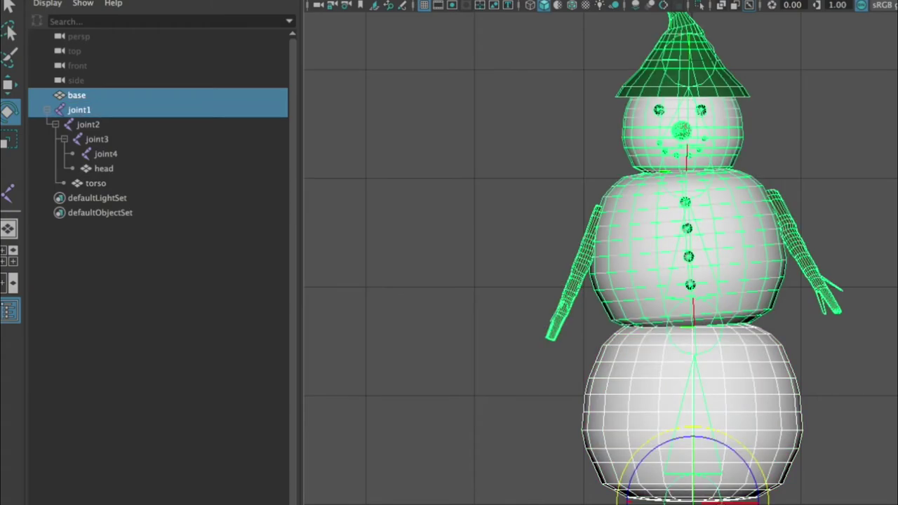
pyautogui.press('p')
pyautogui.click(765, 475)
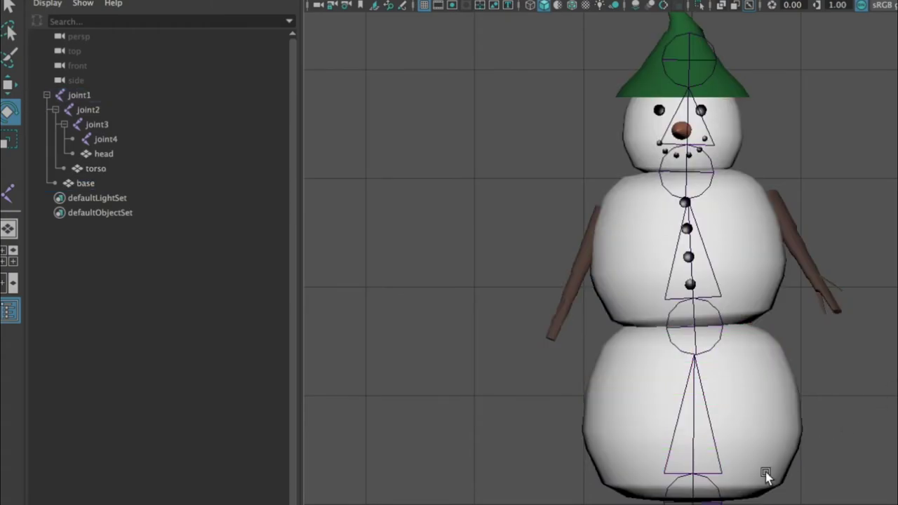
# Rotate joint1 slightly to test that the whole snowman follows it, and undo the rotation
pyautogui.click(719, 503)
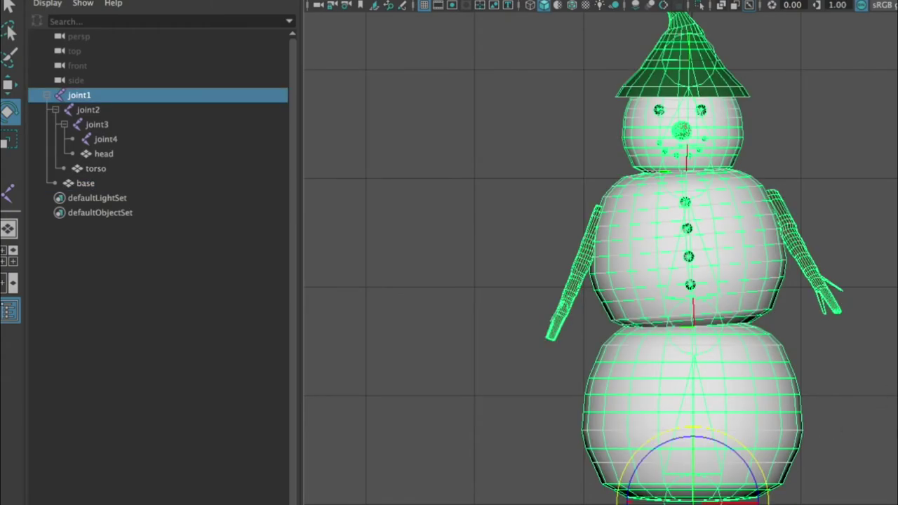
pyautogui.moveTo(743, 447)
pyautogui.mouseDown()
pyautogui.moveTo(755, 450)
pyautogui.moveTo(745, 447)
pyautogui.mouseUp()
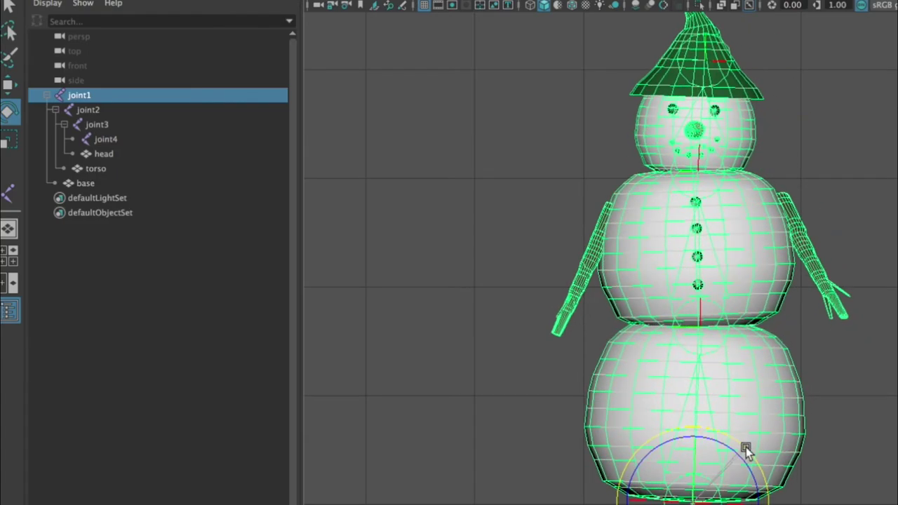
pyautogui.hotkey('ctrl', 'z')
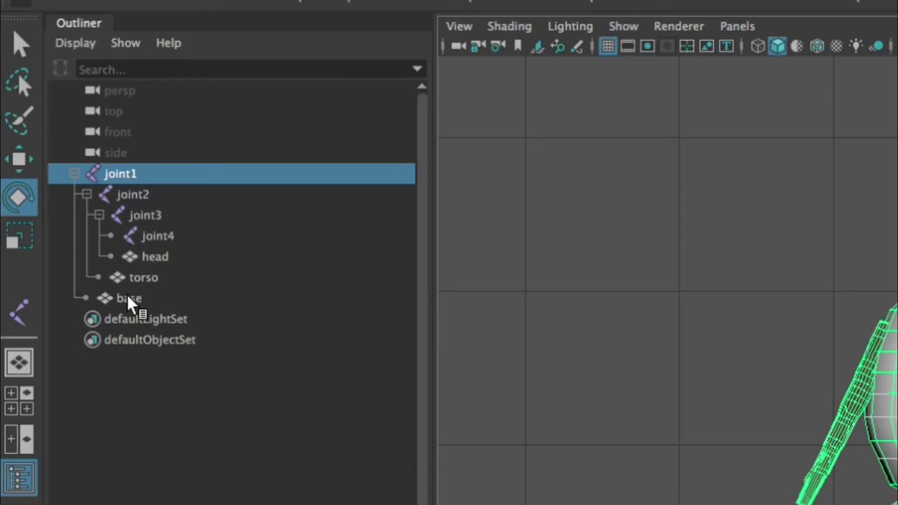
# Examine the hierarchy under joint2 and joint3 to check where the torso and head are parented
pyautogui.click(151, 193)
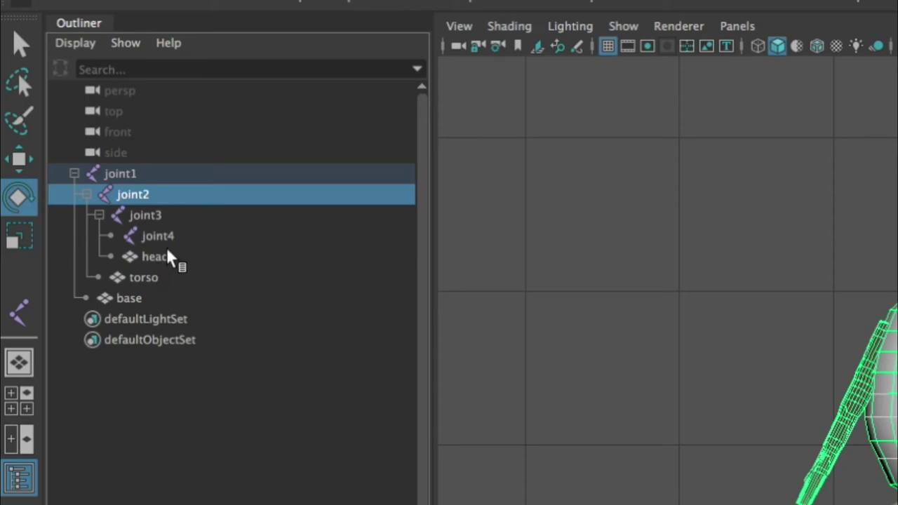
pyautogui.click(166, 215)
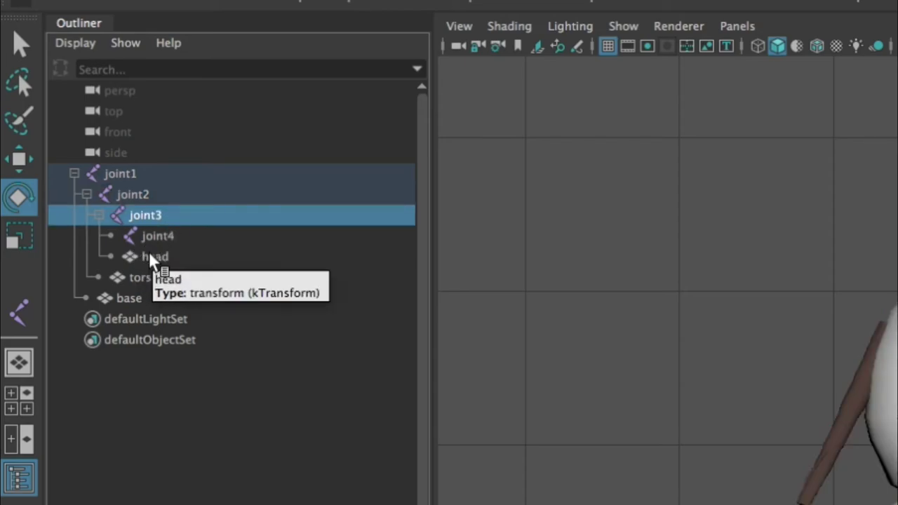
pyautogui.scroll(-4, 832, 307)
pyautogui.scroll(2, 832, 306)
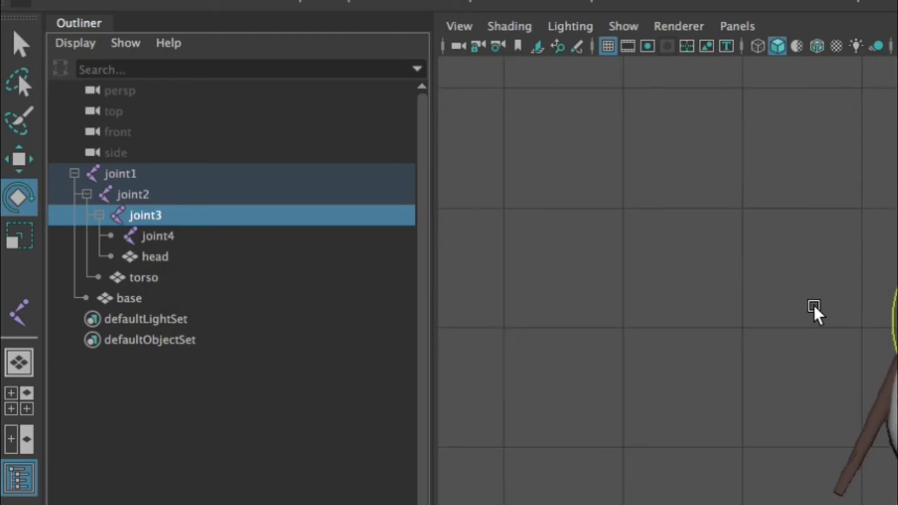
pyautogui.click(833, 307)
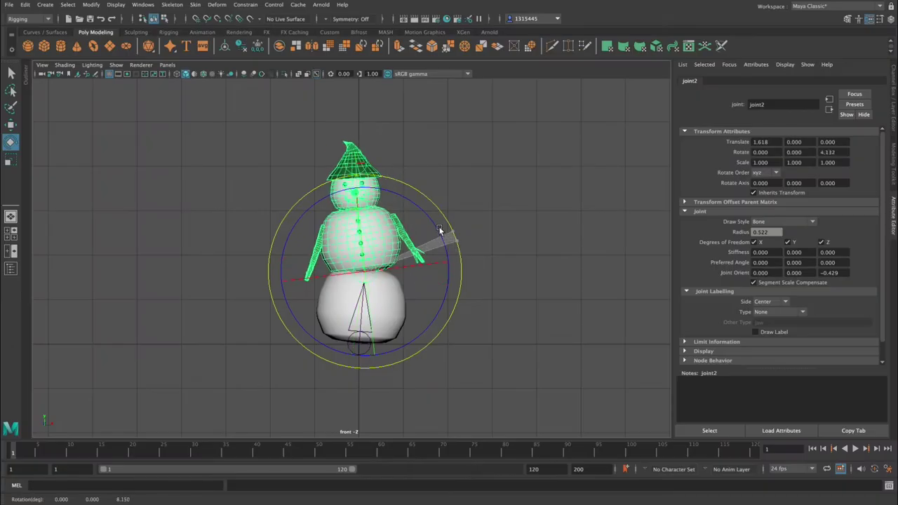
# Rotate the waist joint about Z to about 1.2 degrees to test the upper body, and clear the selection
pyautogui.moveTo(442, 231); pyautogui.dragTo(466, 242)
pyautogui.click(485, 242)
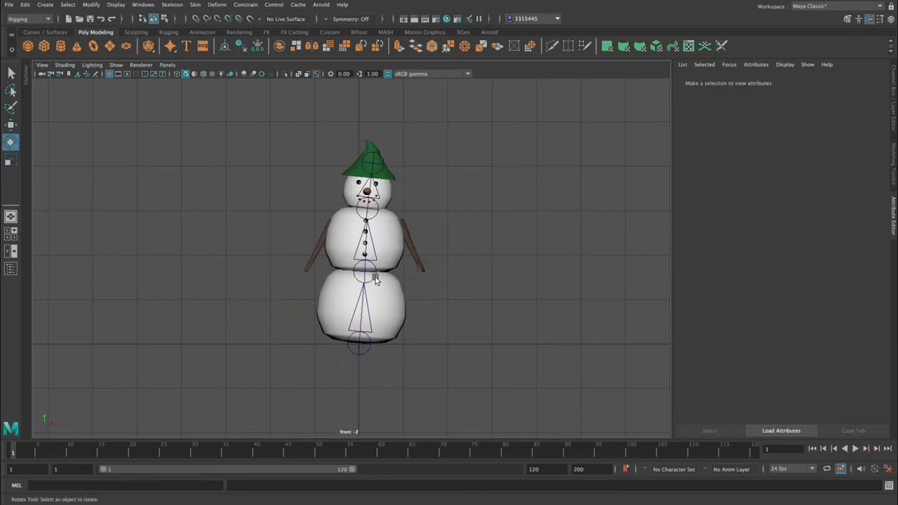
pyautogui.click(374, 276)
pyautogui.moveTo(461, 263)
pyautogui.mouseDown()
pyautogui.moveTo(461, 254)
pyautogui.moveTo(457, 262)
pyautogui.mouseUp()
pyautogui.click(494, 273)
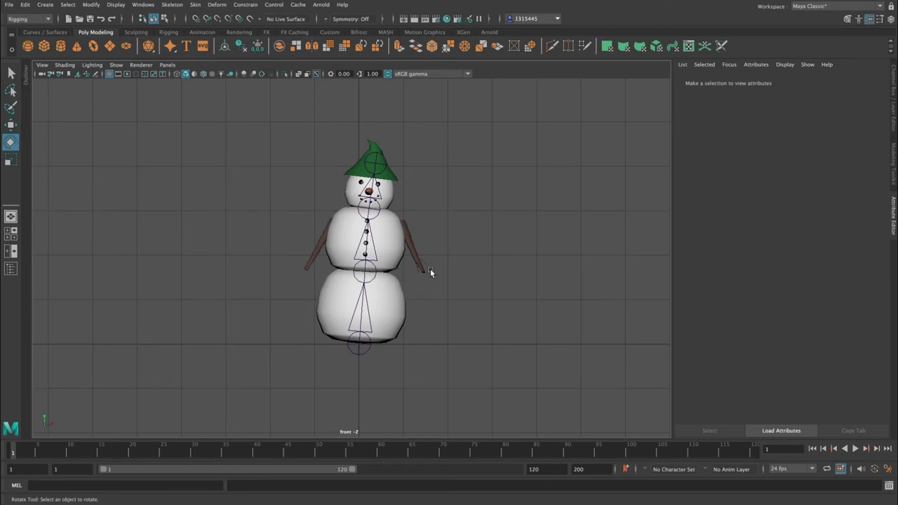
# Compare selecting the waist joint with selecting the torso mesh, and clear the selection
pyautogui.click(377, 272)
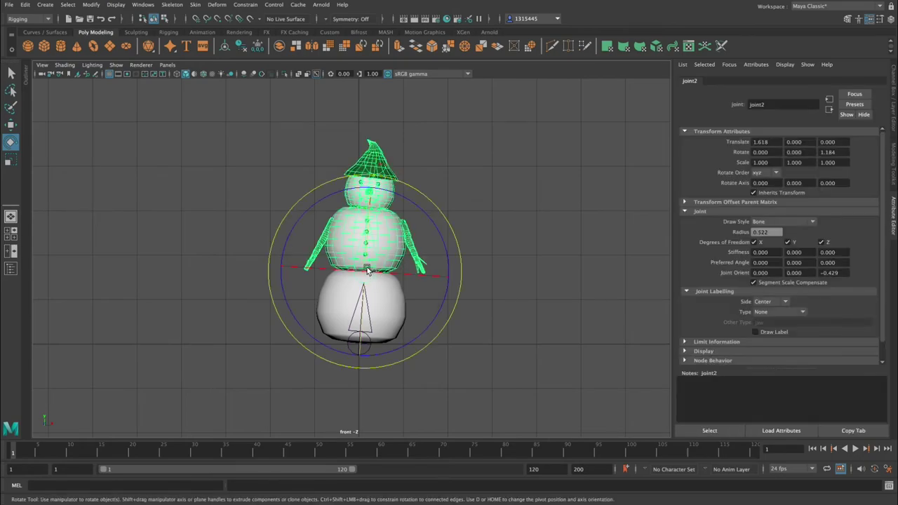
pyautogui.click(470, 203)
pyautogui.click(395, 259)
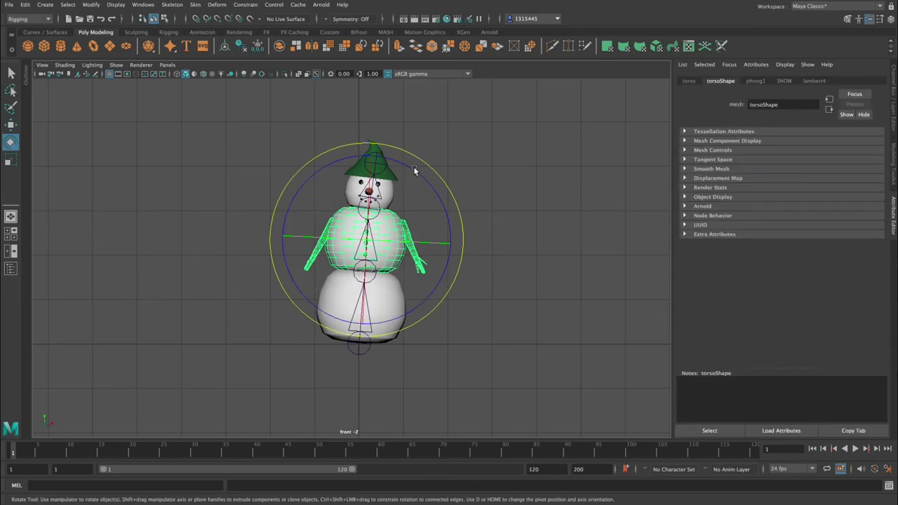
pyautogui.click(581, 218)
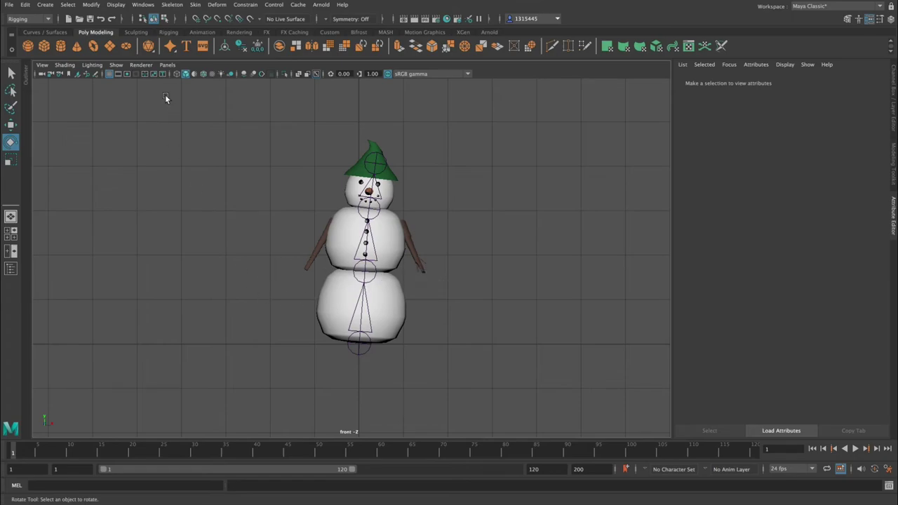
# Create a NURBS circle on the grid under the snowman and scale it uniformly to about 2 in the perspective view
pyautogui.click(31, 32)
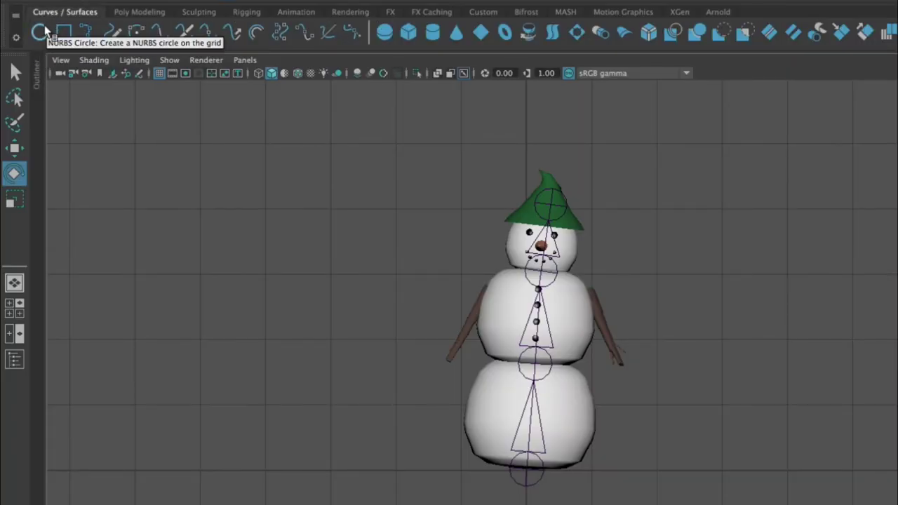
pyautogui.click(40, 32)
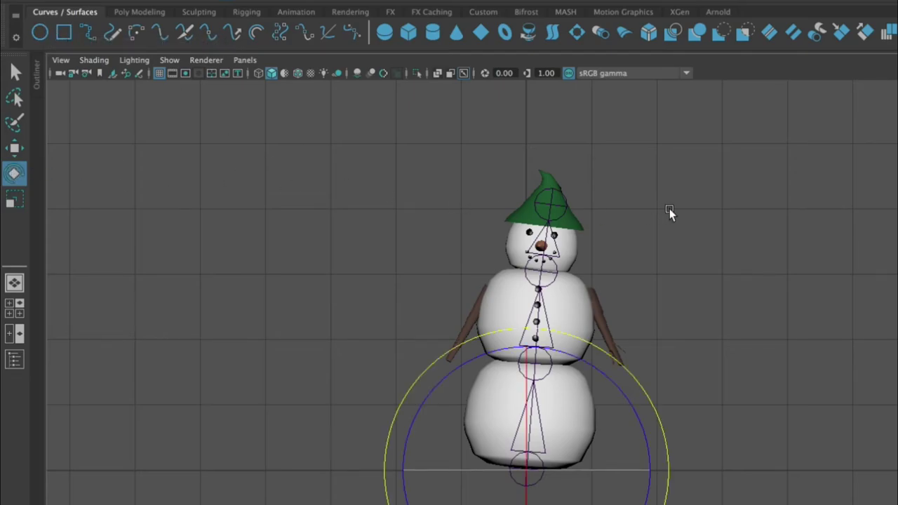
pyautogui.press('space')
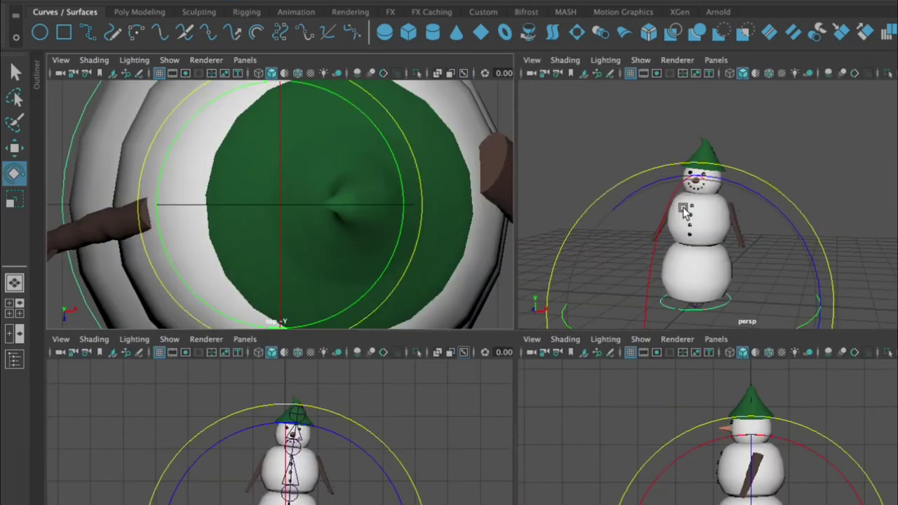
pyautogui.press('space')
pyautogui.scroll(-3, 445, 444)
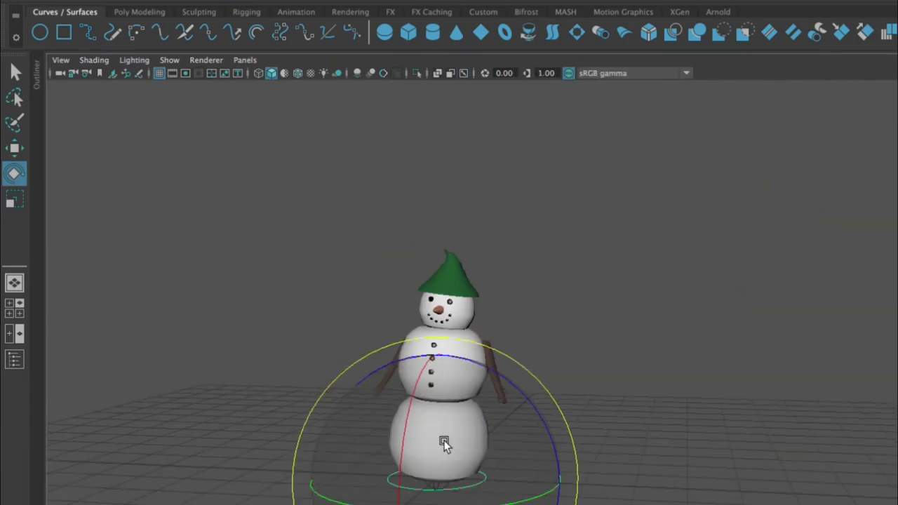
pyautogui.click(13, 201)
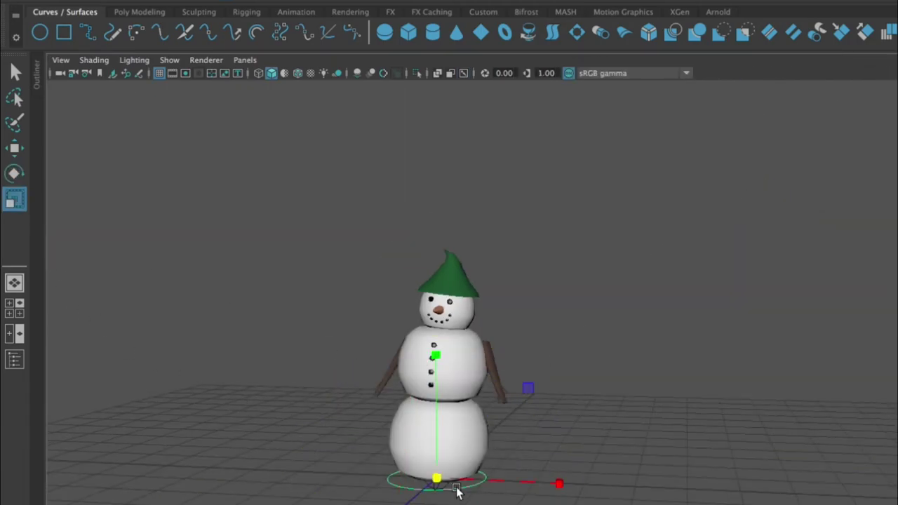
pyautogui.moveTo(440, 482); pyautogui.dragTo(517, 489)
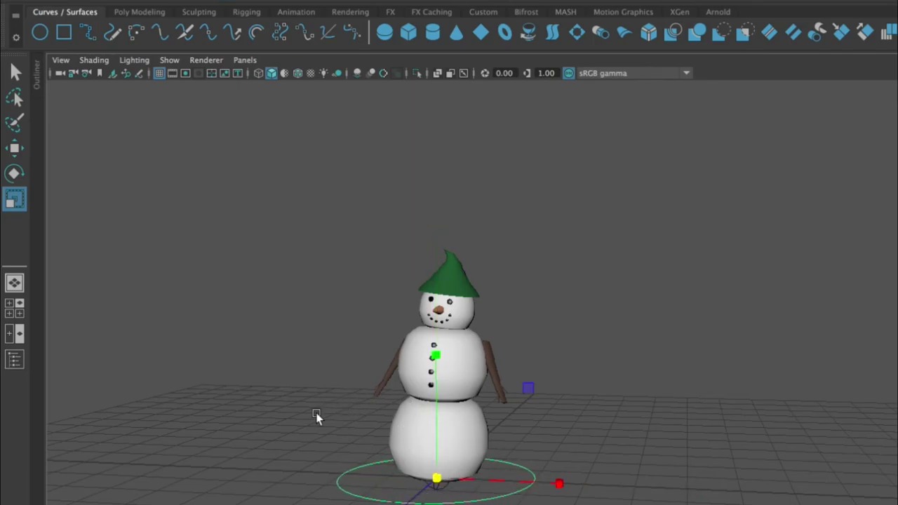
# Rename the circle around the snowman's bottom as base_control, and clear the selection
pyautogui.click(15, 361)
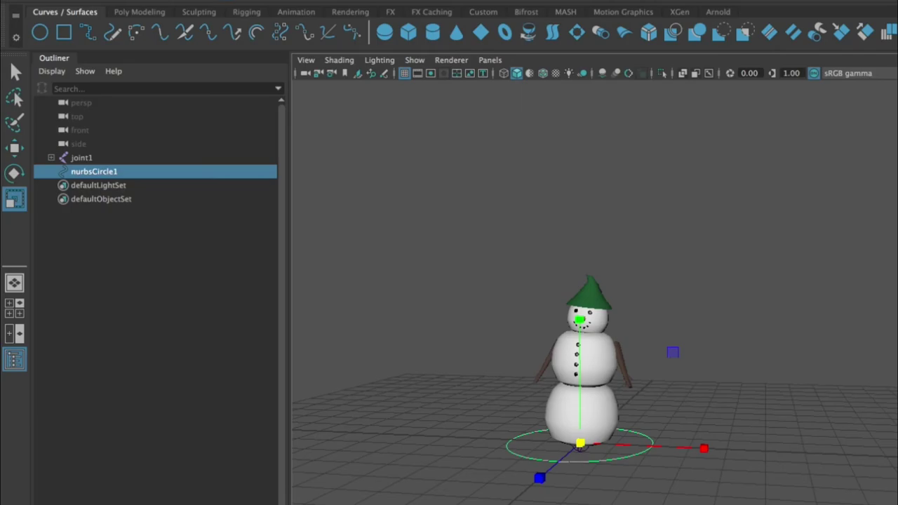
pyautogui.write('rl')
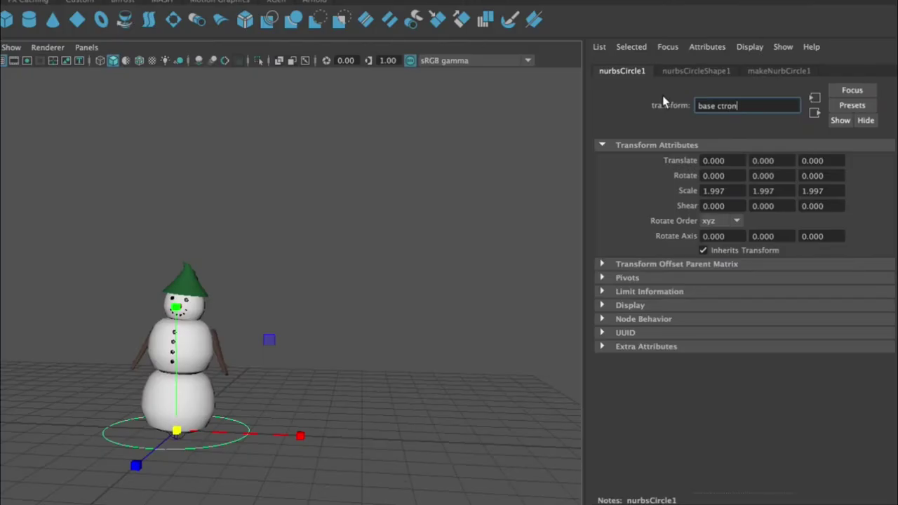
pyautogui.press('BackSpace')
pyautogui.press('BackSpace')
pyautogui.press('BackSpace')
pyautogui.write('ont')
pyautogui.write('rol')
pyautogui.press('Return')
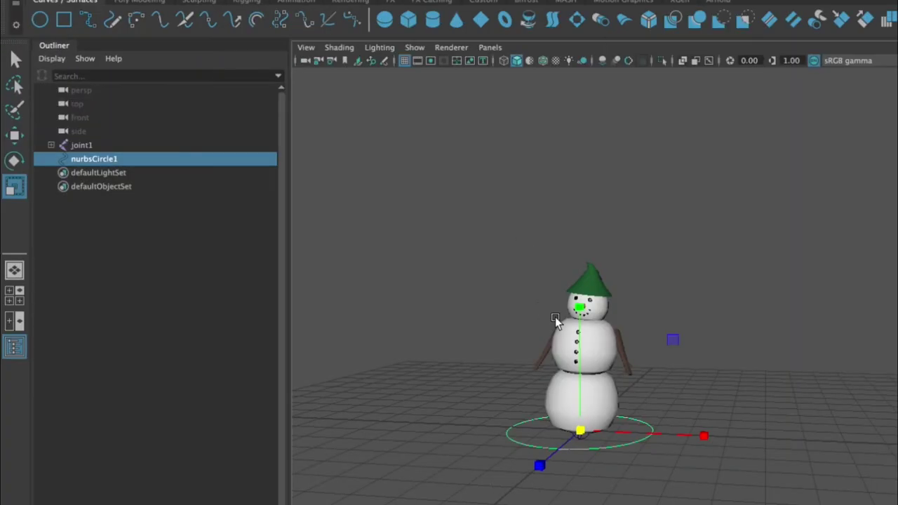
pyautogui.click(679, 323)
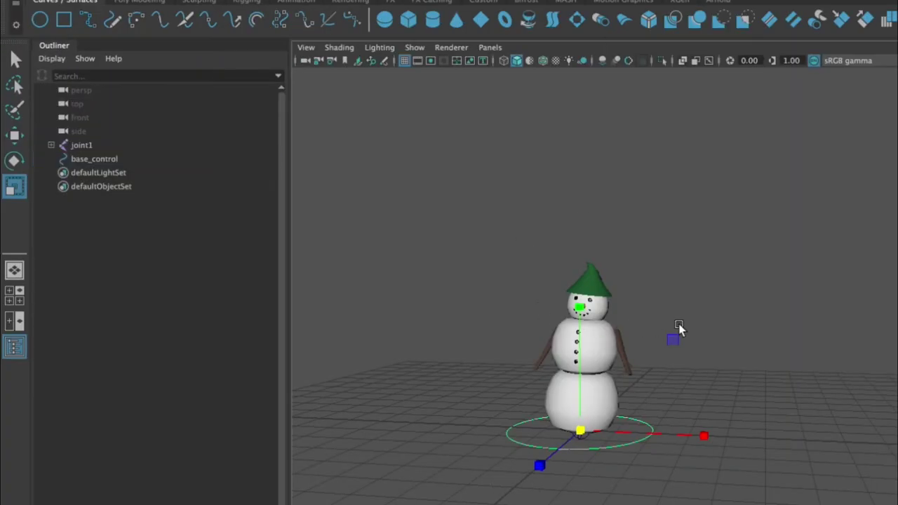
# Duplicate the base_control circle and move the copy straight up to roughly the snowman's waist
pyautogui.click(627, 448)
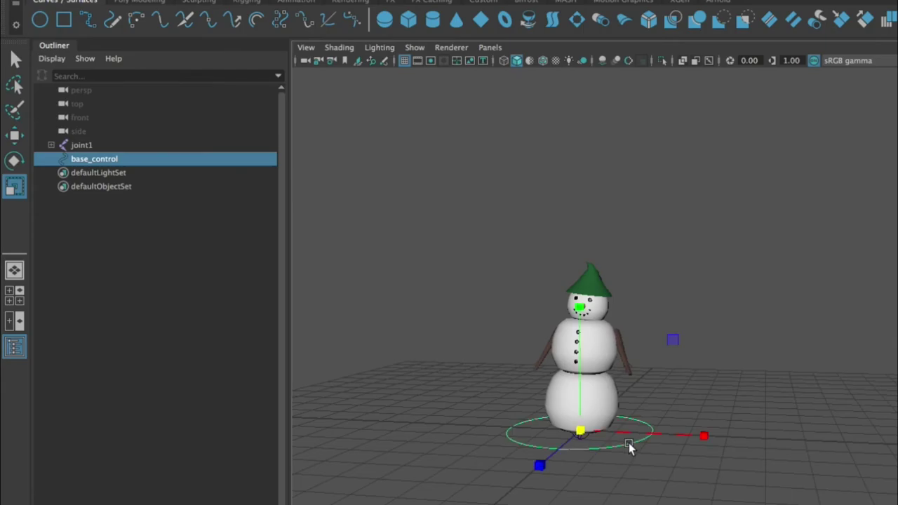
pyautogui.hotkey('ctrl', 'd')
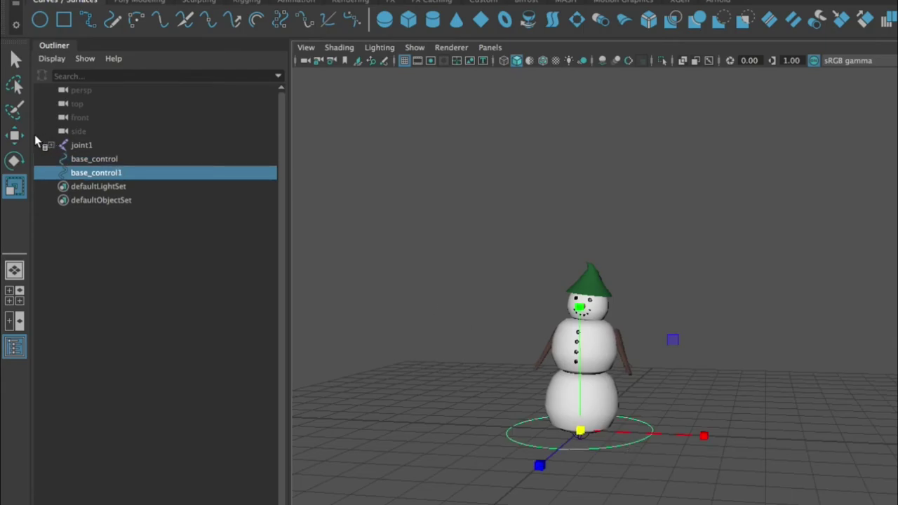
pyautogui.click(14, 135)
pyautogui.moveTo(578, 304); pyautogui.dragTo(580, 244)
# Duplicate the control circle again and move the copy up to the neck, centred on the neck joint in the front view
pyautogui.moveTo(645, 161); pyautogui.dragTo(645, 156)
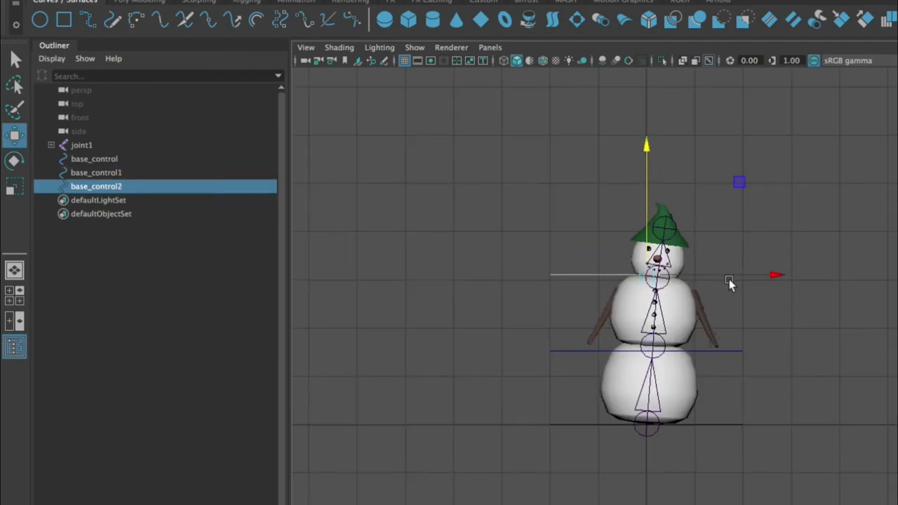
pyautogui.moveTo(730, 282); pyautogui.dragTo(742, 281)
pyautogui.moveTo(657, 153); pyautogui.dragTo(657, 156)
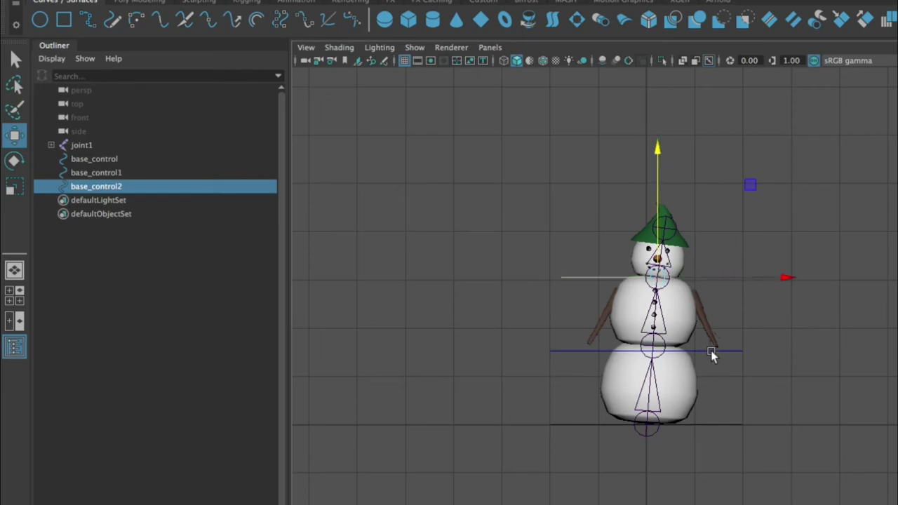
# Align the middle control circle with the waist joint's height and centre, and clear the selection
pyautogui.click(712, 351)
pyautogui.moveTo(645, 230); pyautogui.dragTo(645, 225)
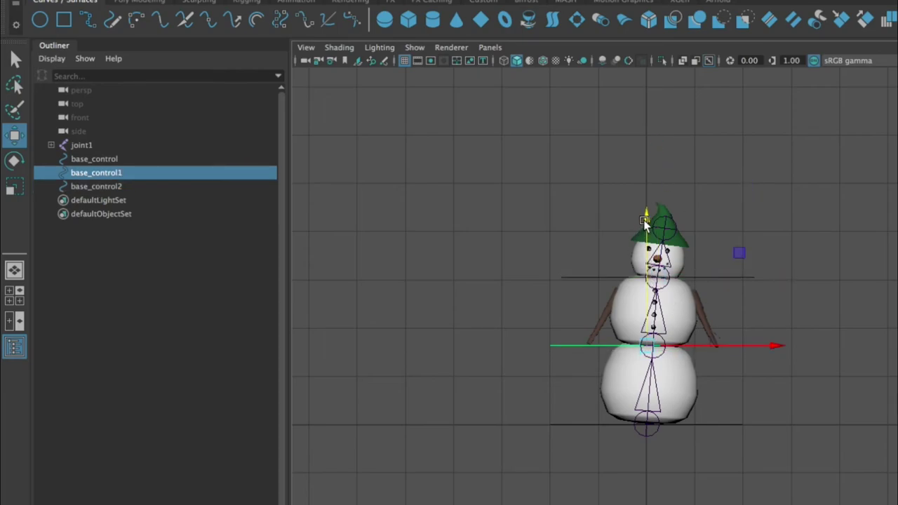
pyautogui.moveTo(734, 347); pyautogui.dragTo(737, 348)
pyautogui.click(804, 351)
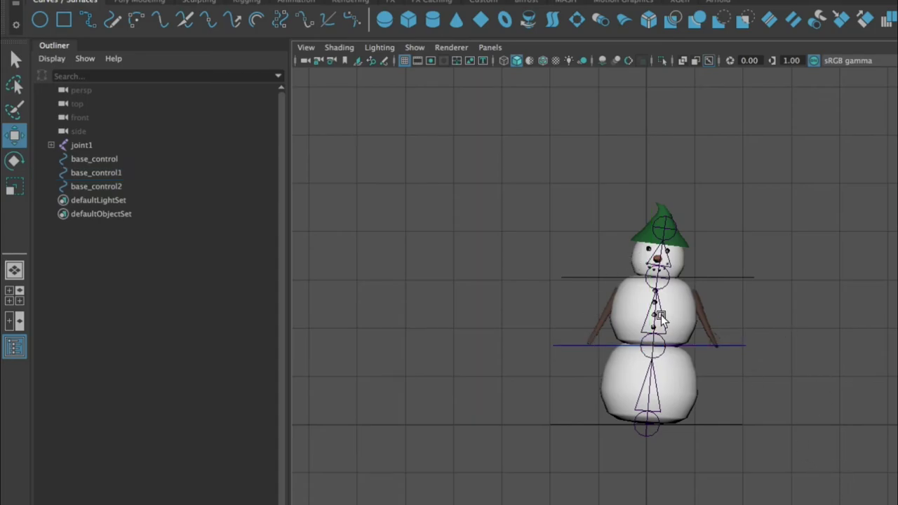
# Rename the control circle at the snowman's waist as torso_control
pyautogui.click(738, 279)
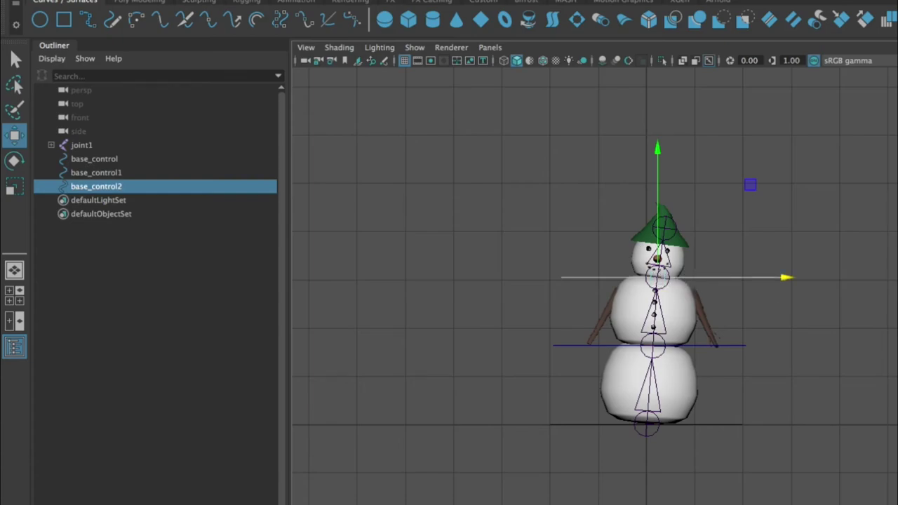
pyautogui.click(772, 347)
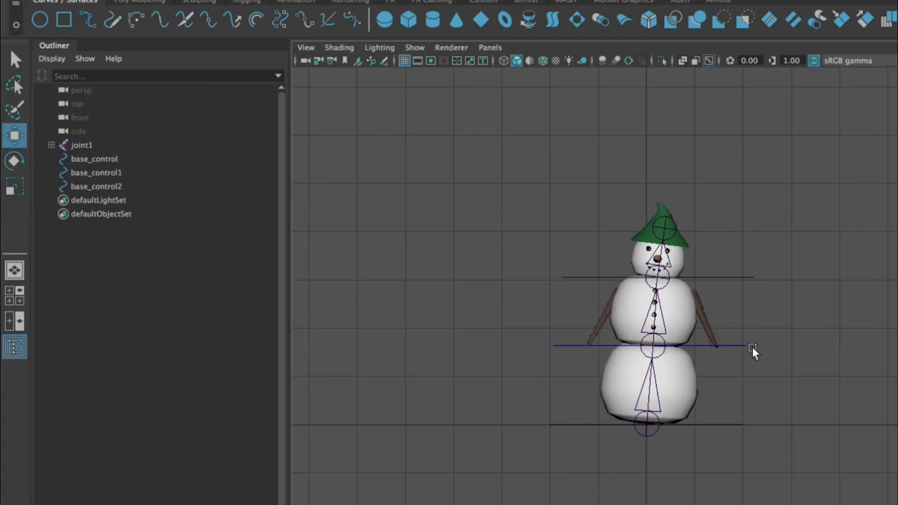
pyautogui.click(735, 345)
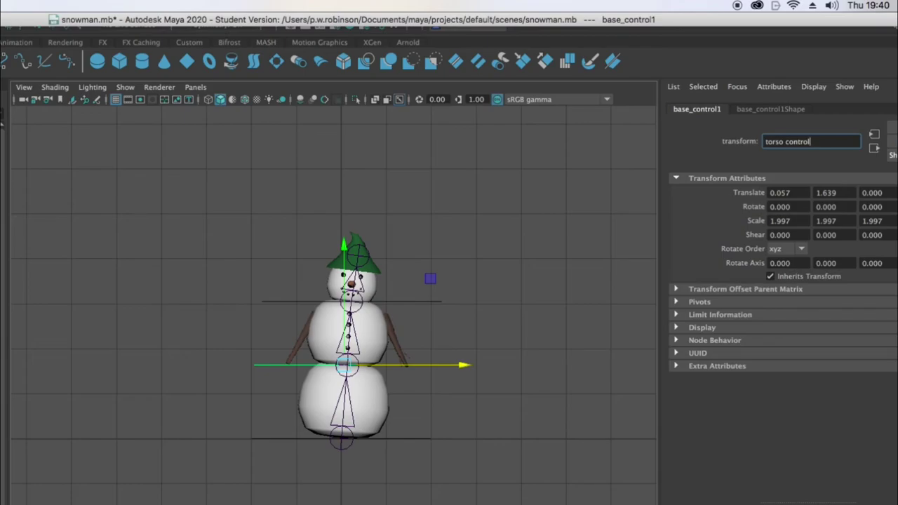
# Rename the control circle at the snowman's neck as head_control, and clear the selection
pyautogui.click(429, 300)
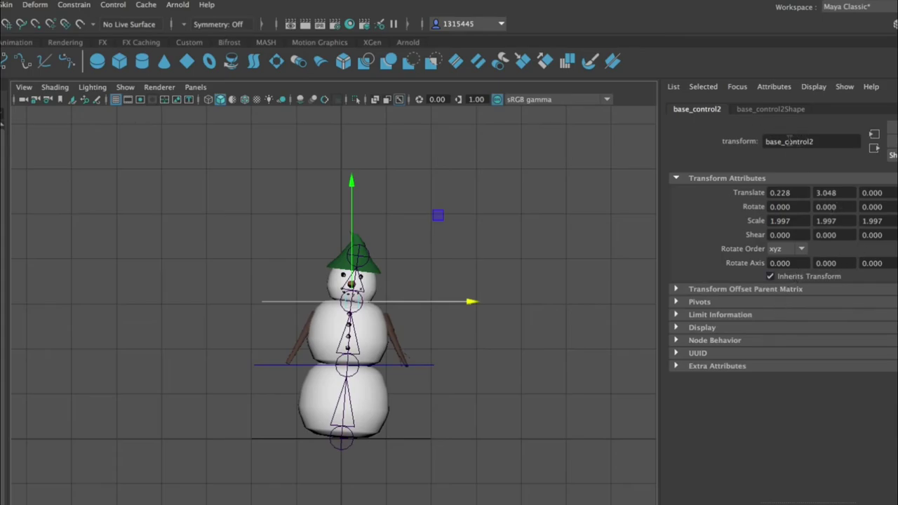
pyautogui.moveTo(782, 141); pyautogui.dragTo(749, 140)
pyautogui.write('head')
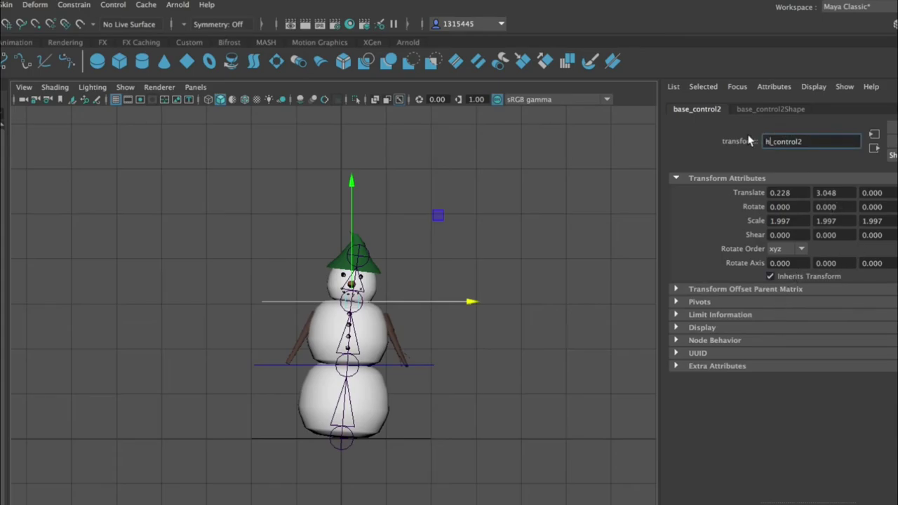
pyautogui.press('BackSpace')
pyautogui.press('Return')
pyautogui.click(500, 241)
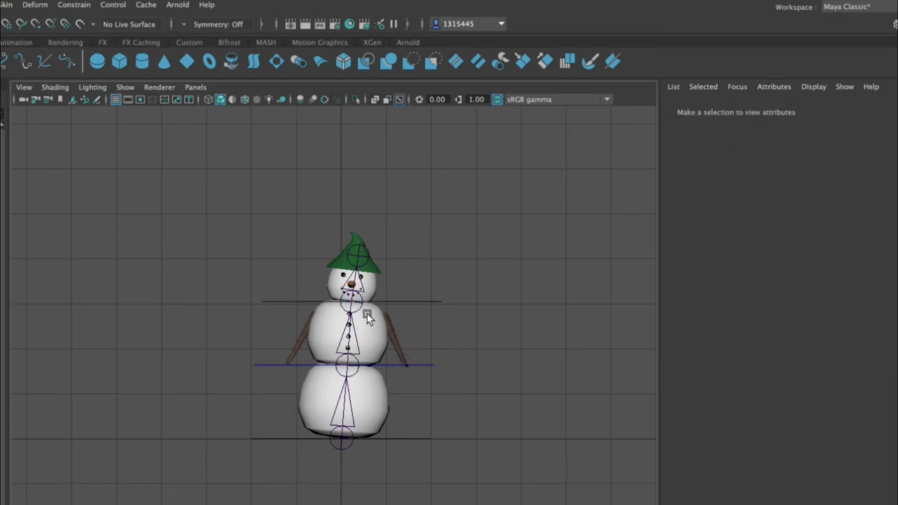
pyautogui.click(415, 302)
pyautogui.scroll(5, 438, 313)
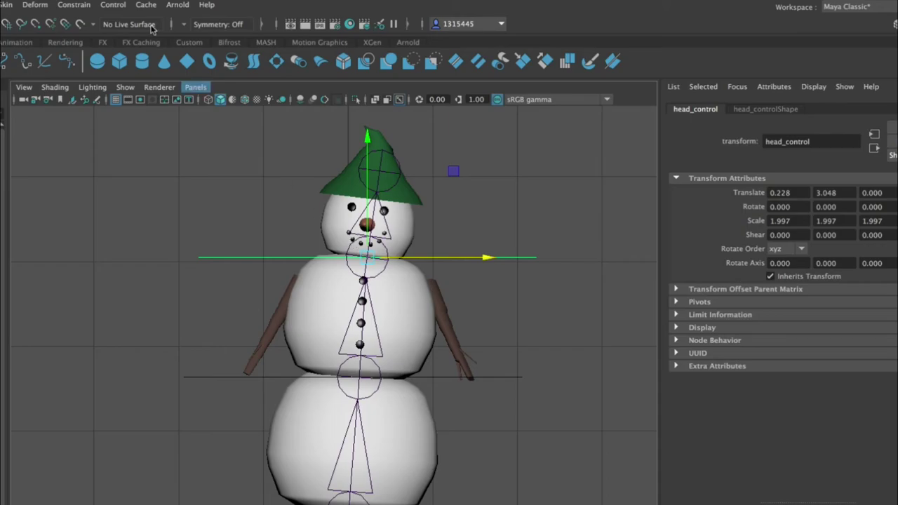
pyautogui.click(81, 7)
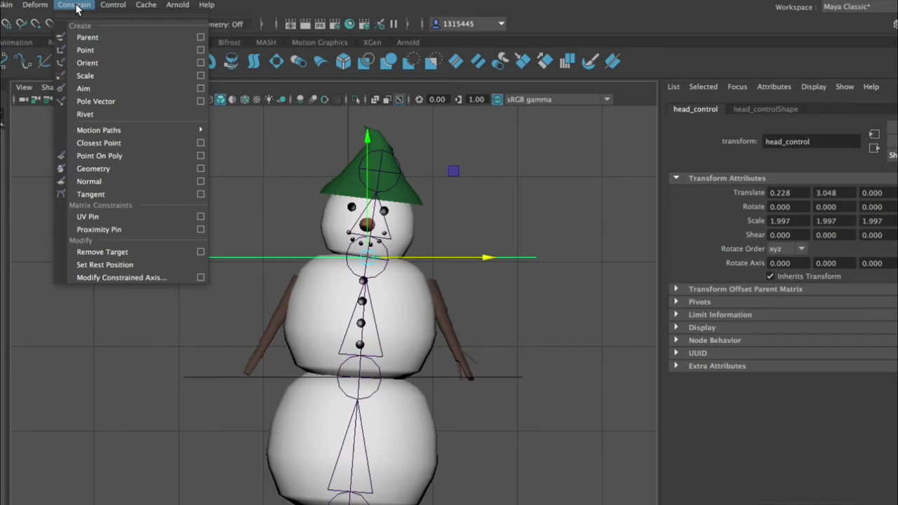
pyautogui.click(77, 7)
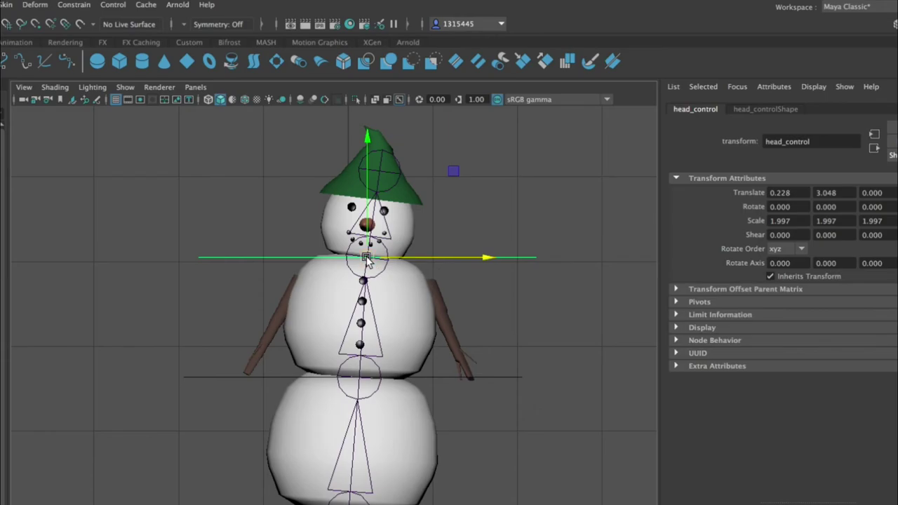
# Orient-constrain the bottom joint to base_control with Maintain offset on and all axes constrained, and clear the selection
pyautogui.click(453, 467)
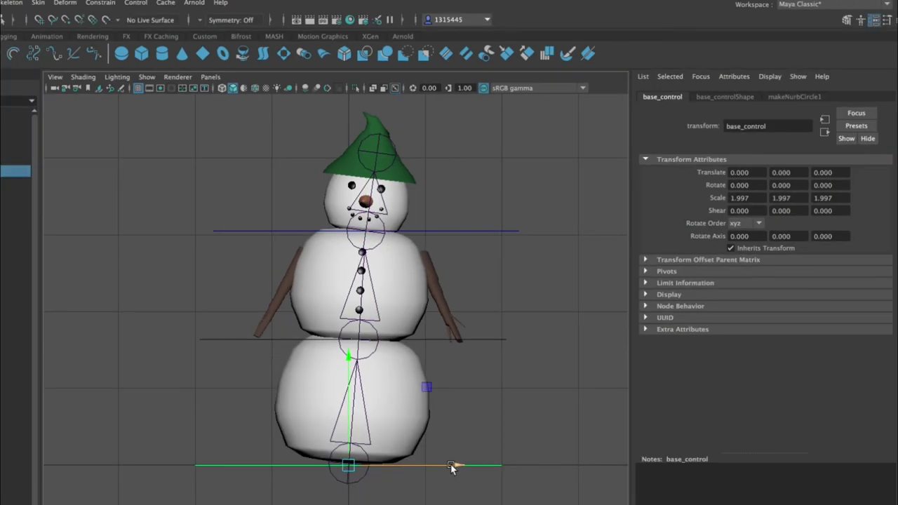
pyautogui.keyDown('shift'); pyautogui.click(364, 456); pyautogui.keyUp('shift')
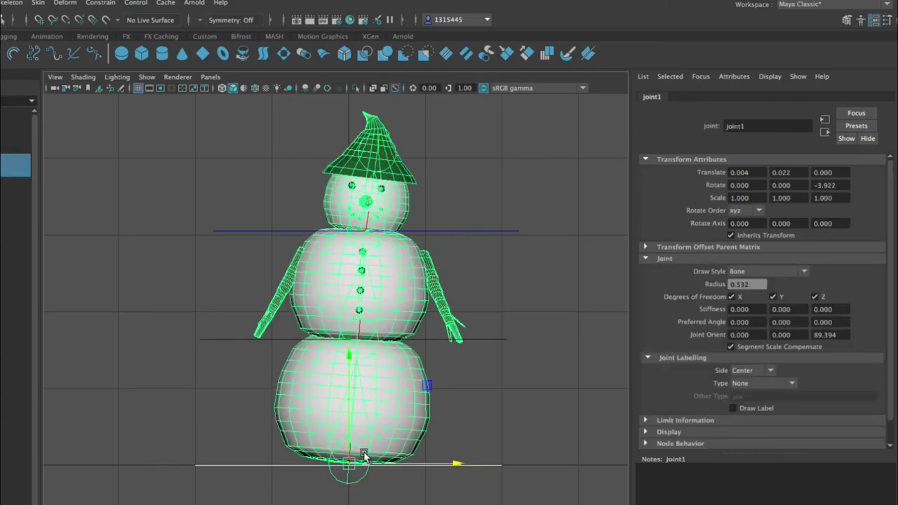
pyautogui.click(100, 4)
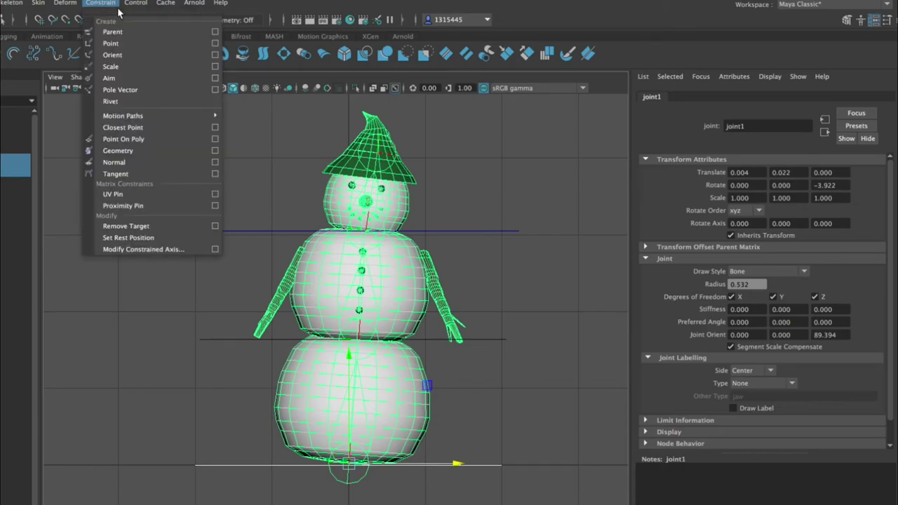
pyautogui.click(214, 56)
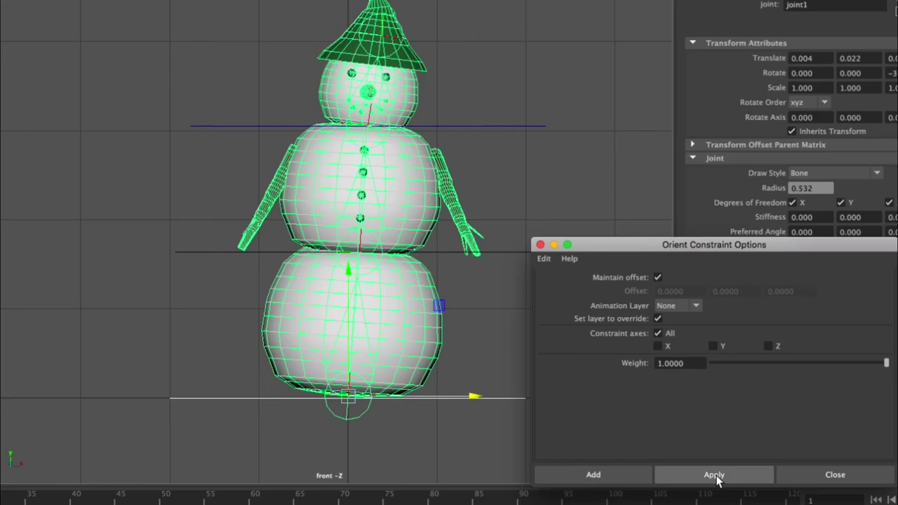
pyautogui.click(714, 476)
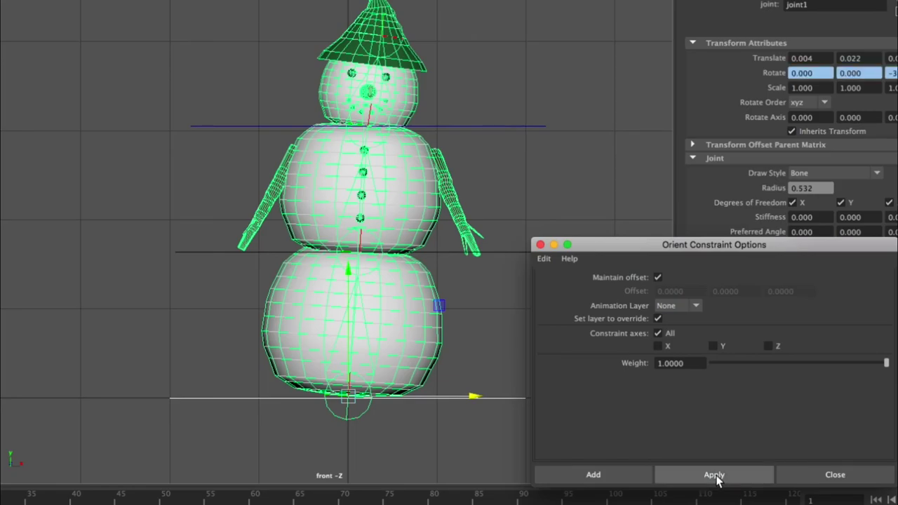
pyautogui.click(559, 184)
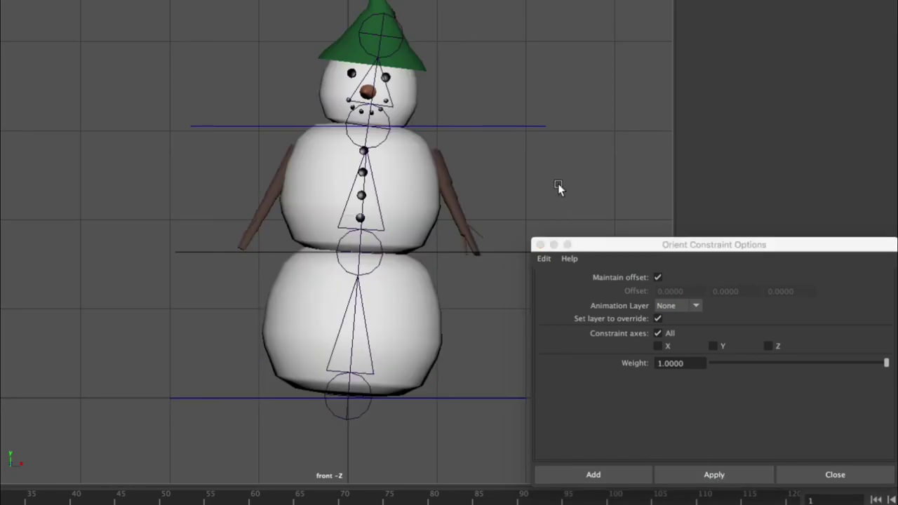
# Rotate base_control by about -0.05 degrees around Z to try out the constraint
pyautogui.click(488, 396)
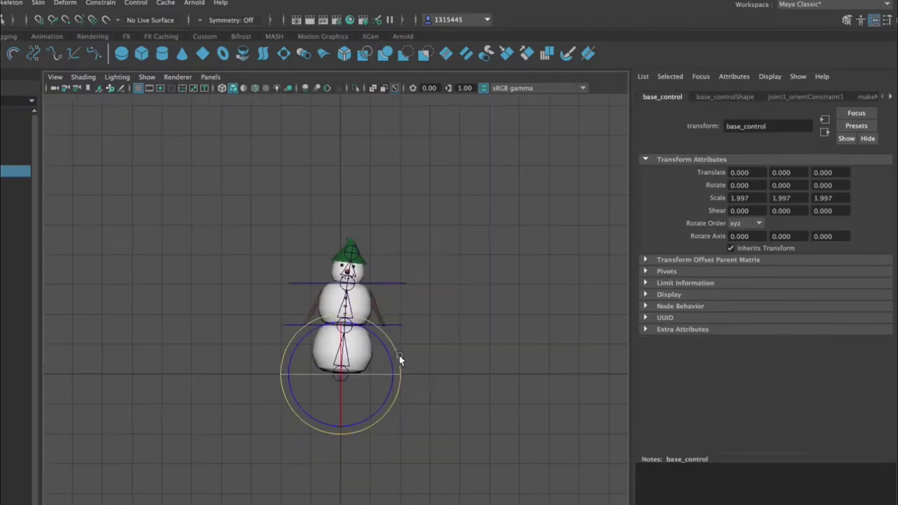
pyautogui.moveTo(393, 362); pyautogui.dragTo(387, 362)
pyautogui.scroll(3, 393, 366)
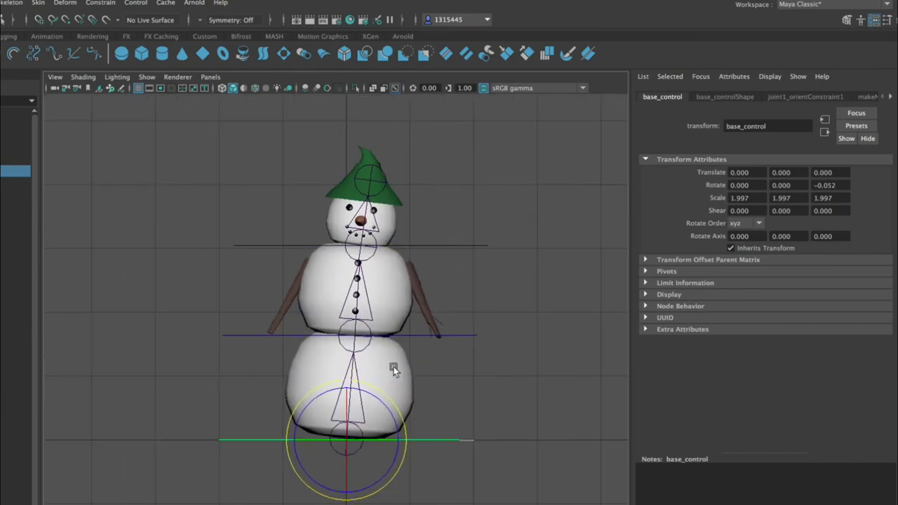
pyautogui.scroll(2, 393, 366)
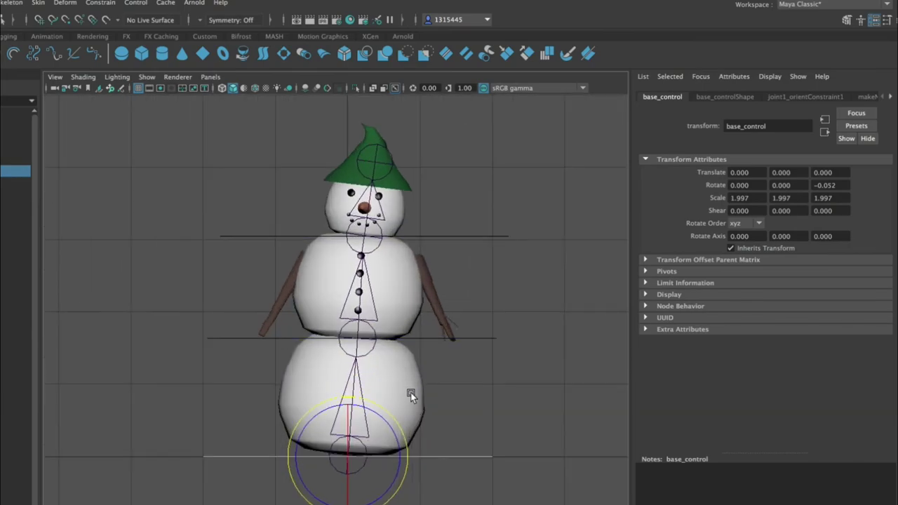
# Select torso_control and shrink the rotate manipulator until it is smaller than the waist joint
pyautogui.click(477, 339)
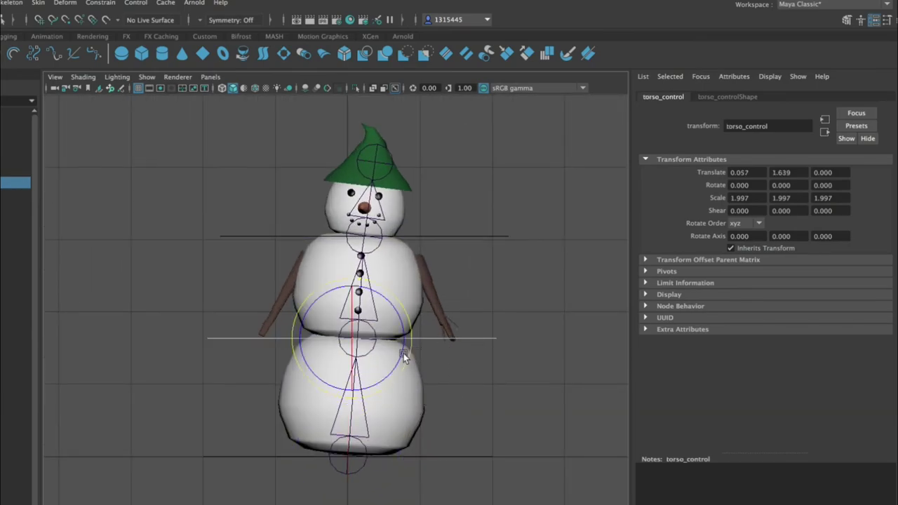
pyautogui.scroll(10, 373, 343)
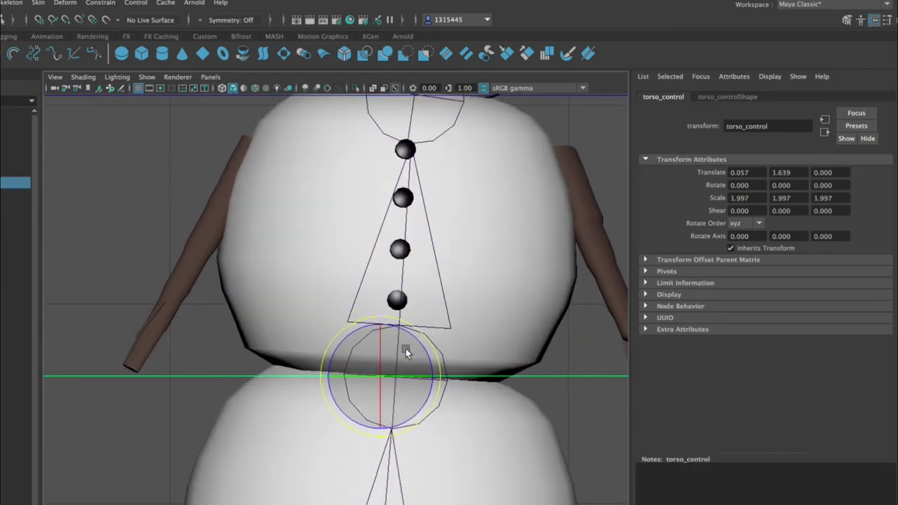
pyautogui.scroll(-15, 406, 351)
pyautogui.scroll(6, 411, 360)
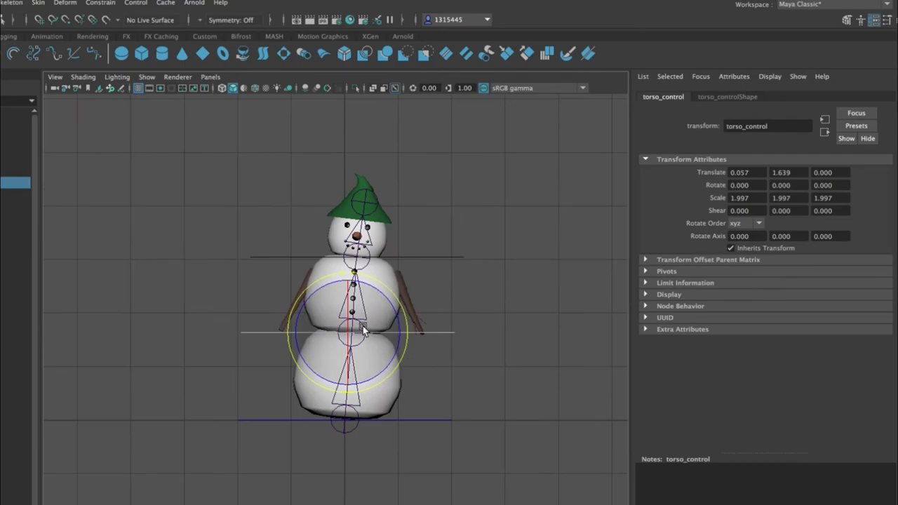
pyautogui.press('-')
pyautogui.press('-')
pyautogui.press('-')
pyautogui.press('-')
pyautogui.press('-')
pyautogui.press('-')
pyautogui.press('-')
pyautogui.press('-')
pyautogui.press('-')
pyautogui.press('-')
pyautogui.press('-')
pyautogui.press('-')
pyautogui.press('-')
pyautogui.press('-')
pyautogui.press('-')
pyautogui.press('-')
pyautogui.press('-')
pyautogui.press('-')
pyautogui.press('-')
pyautogui.press('-')
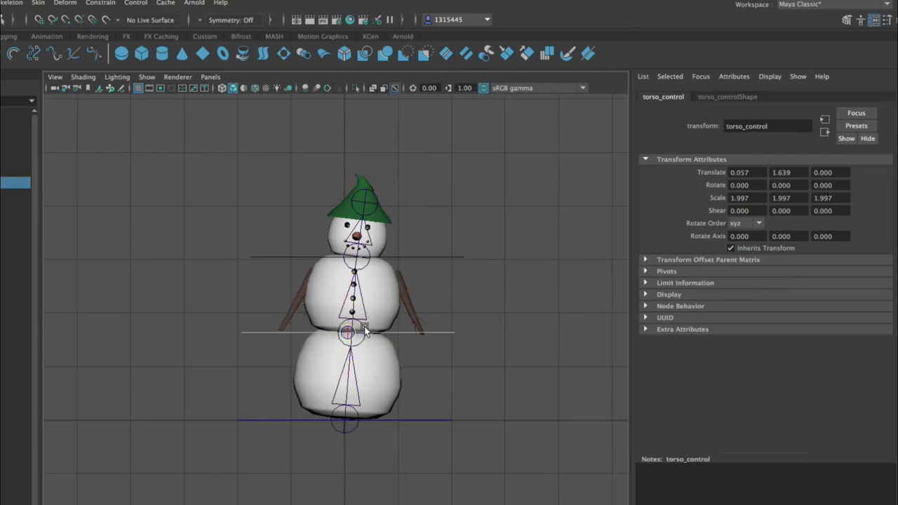
# Add the waist joint to the selection and orient-constrain it to torso_control with Maintain offset on, clearing the selection
pyautogui.click(364, 331)
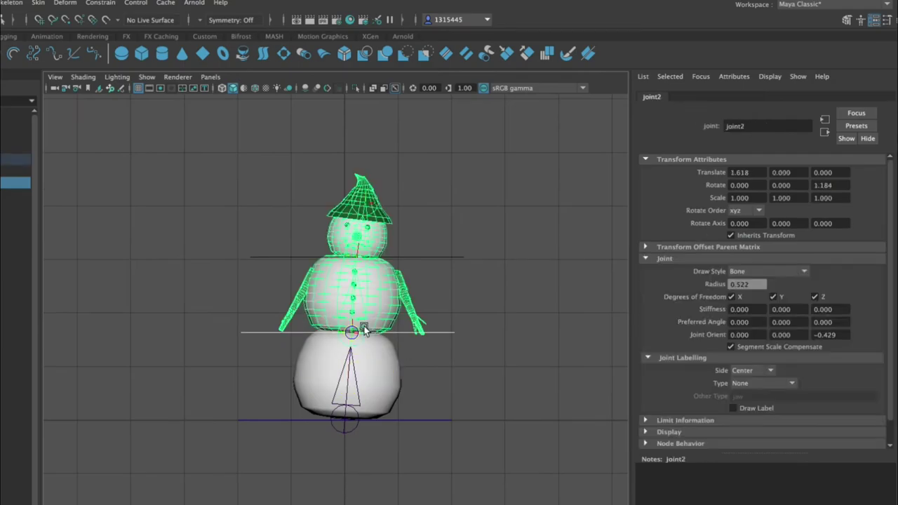
pyautogui.click(105, 7)
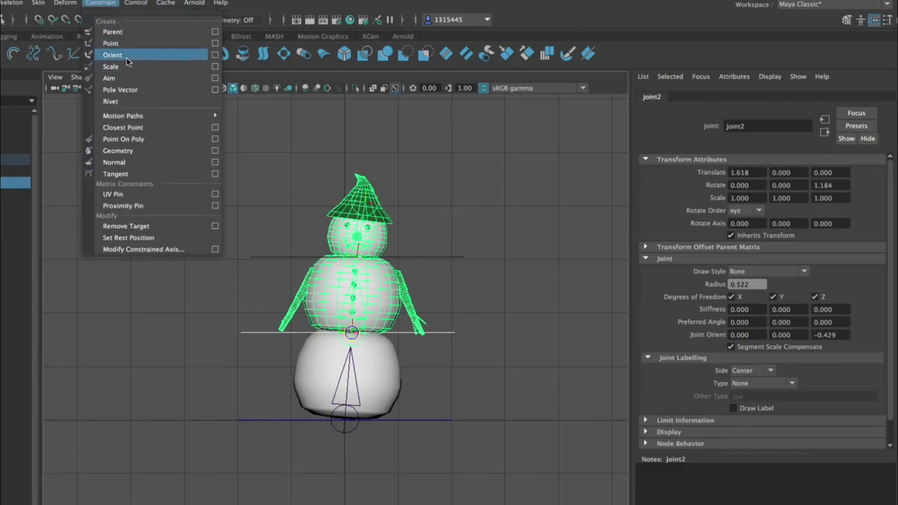
pyautogui.click(215, 55)
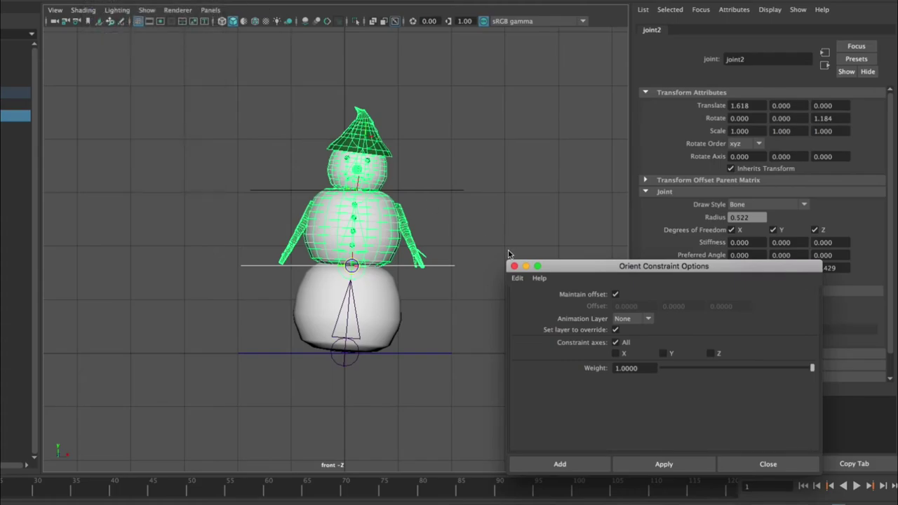
pyautogui.click(663, 464)
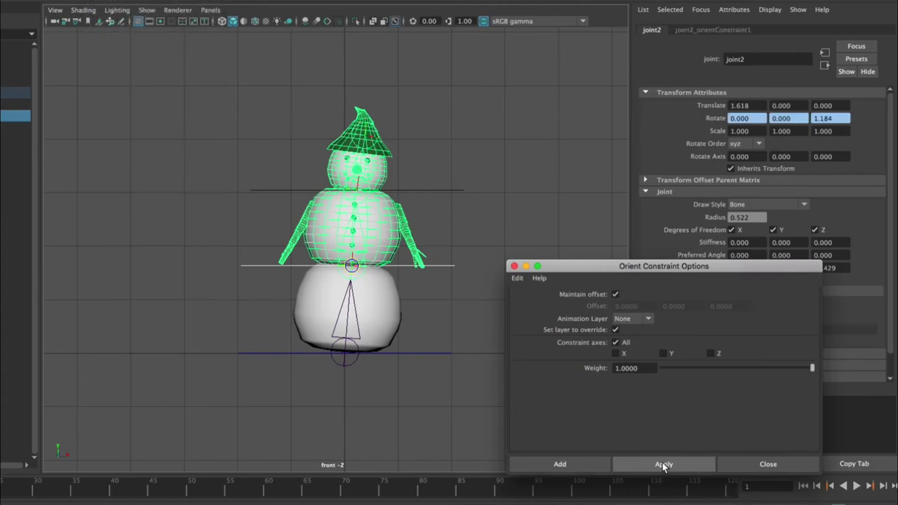
pyautogui.click(496, 202)
# Enlarge the rotate manipulator on torso_control and rotate the control slightly counter-clockwise in the front view
pyautogui.scroll(3, 463, 261)
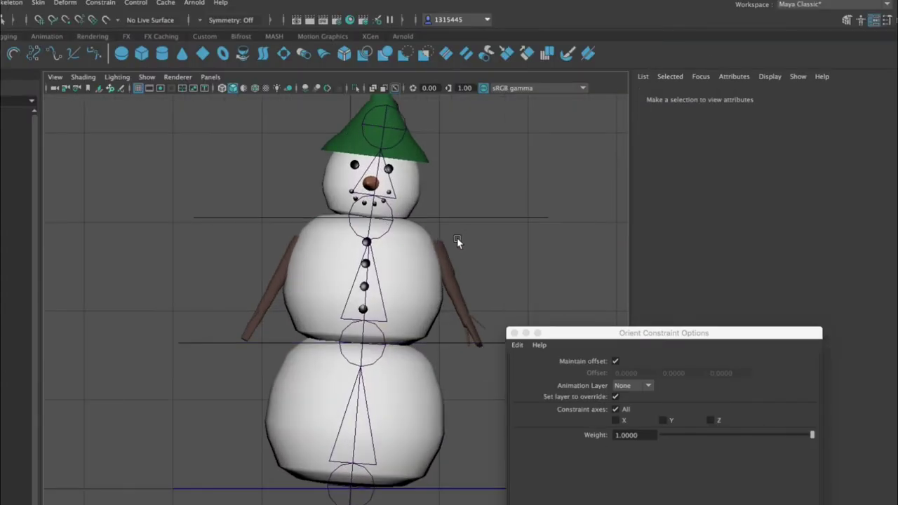
pyautogui.click(435, 343)
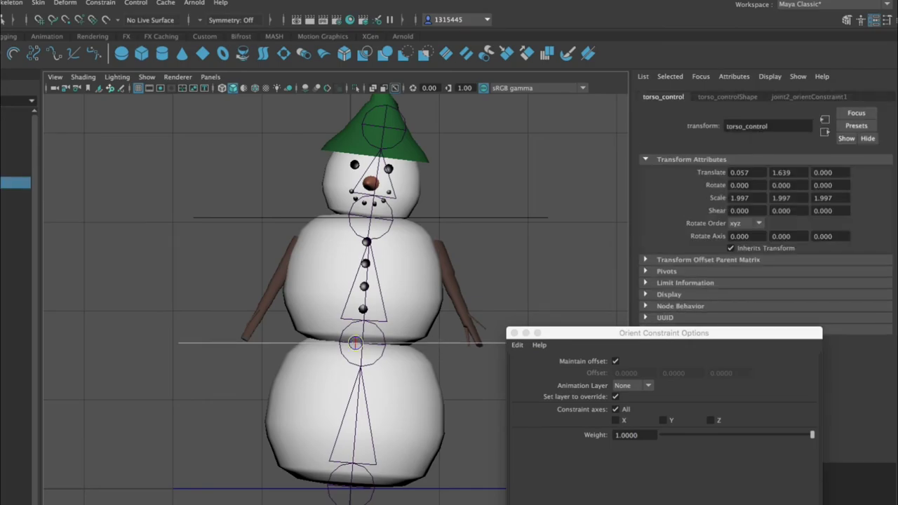
pyautogui.press('e')
pyautogui.press('+')
pyautogui.press('+')
pyautogui.press('+')
pyautogui.press('-')
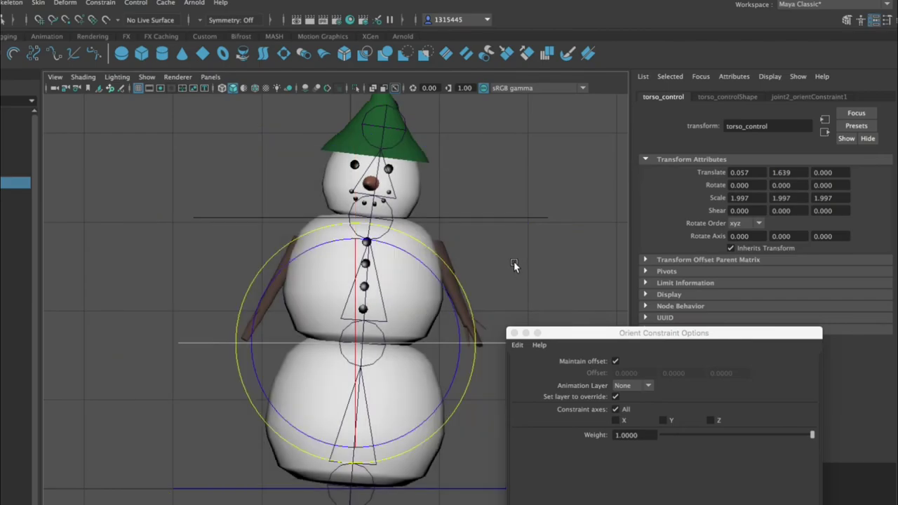
pyautogui.moveTo(467, 285); pyautogui.dragTo(458, 277)
# Select head_control and shrink the rotate manipulator until it is smaller than the neck joint
pyautogui.click(480, 215)
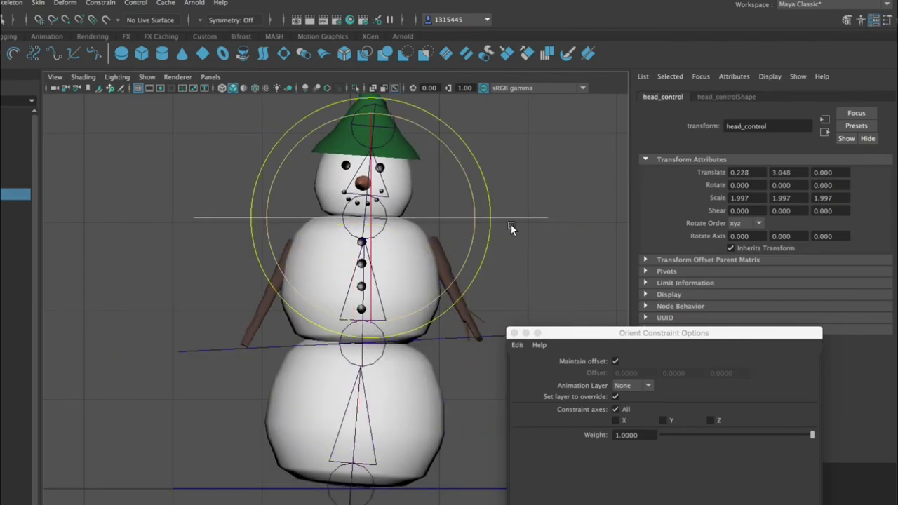
pyautogui.click(546, 261)
pyautogui.click(473, 222)
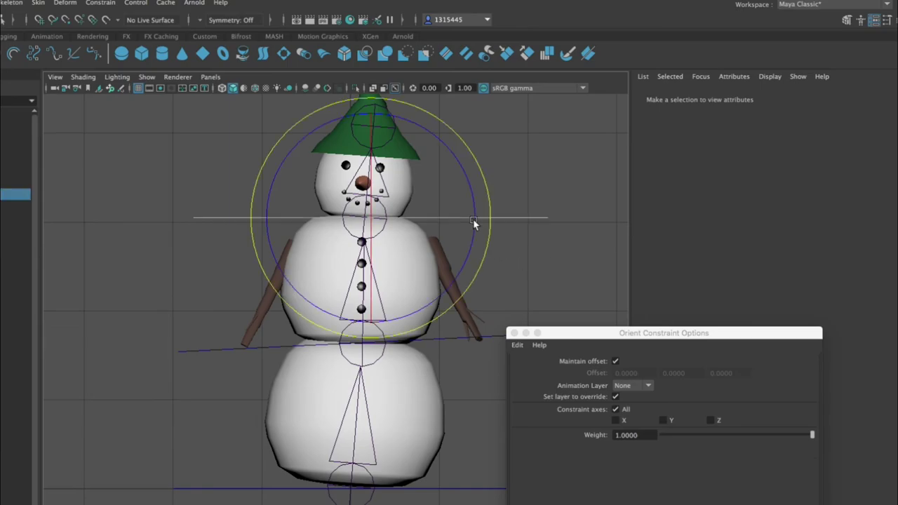
pyautogui.press('-')
pyautogui.press('-')
pyautogui.press('-')
pyautogui.press('-')
pyautogui.press('-')
pyautogui.press('-')
pyautogui.press('-')
pyautogui.press('-')
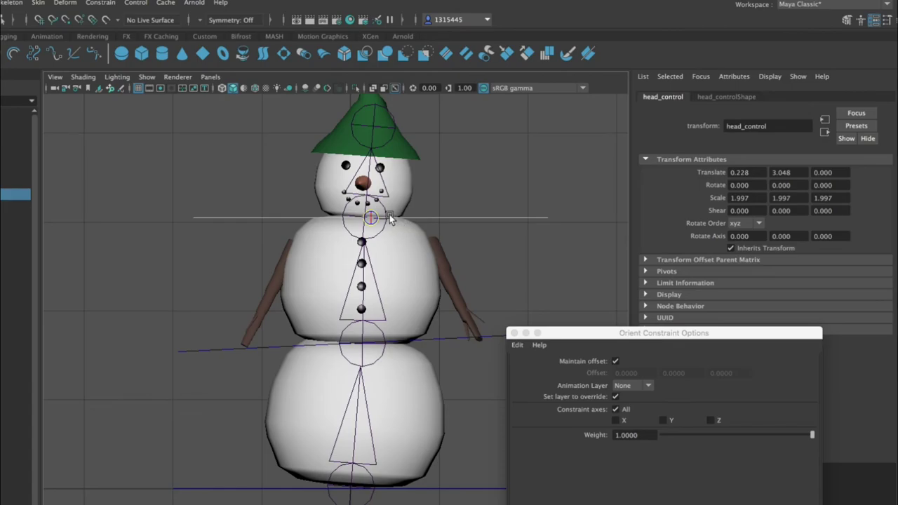
# Orient-constrain the neck joint to head_control with Maintain offset on, and close the constraint options
pyautogui.click(384, 212)
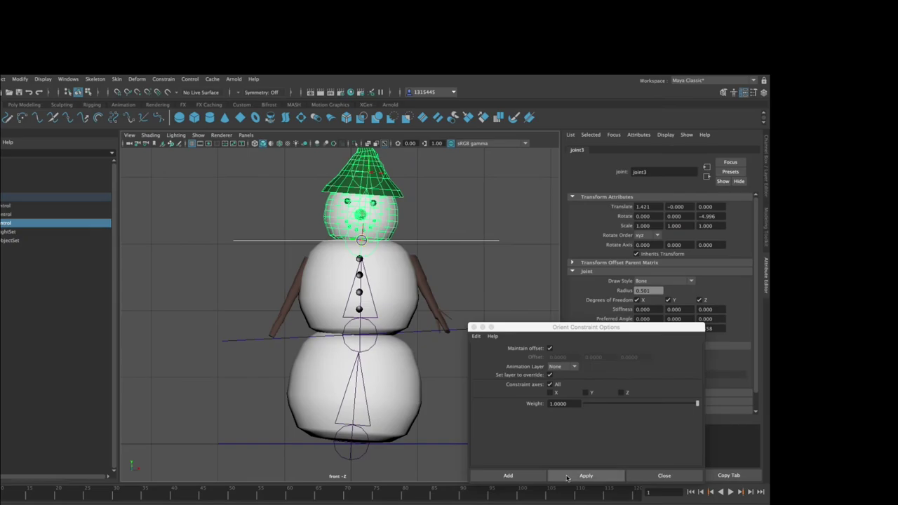
pyautogui.click(567, 477)
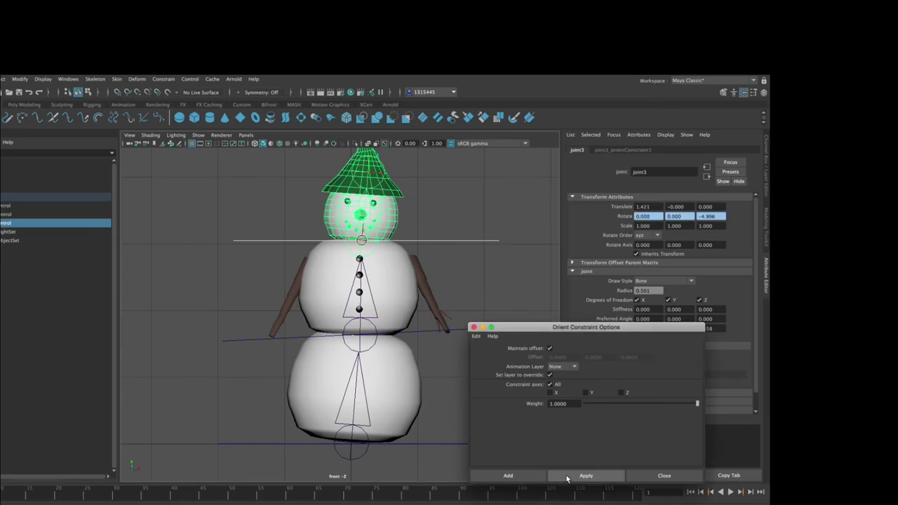
pyautogui.click(474, 327)
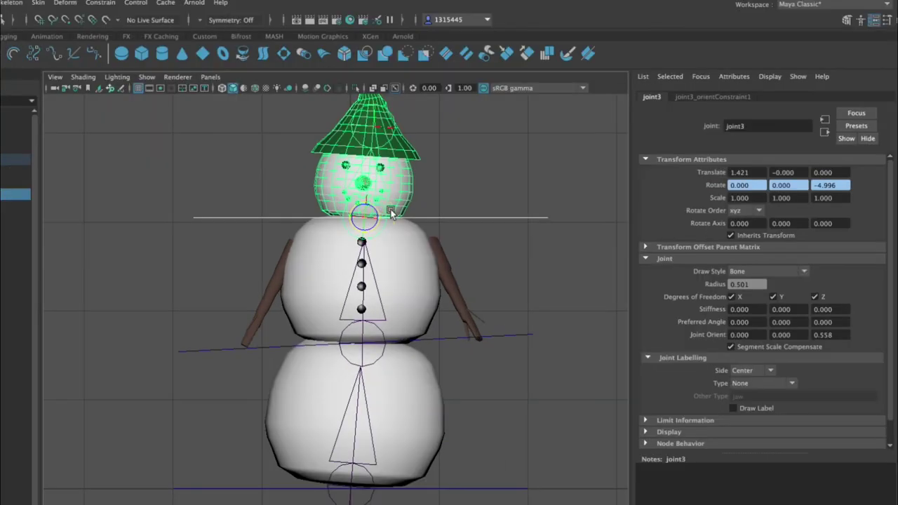
# Rotate head_control slightly counter-clockwise in the front view, show the perspective view full size, and clear the selection
pyautogui.press('e')
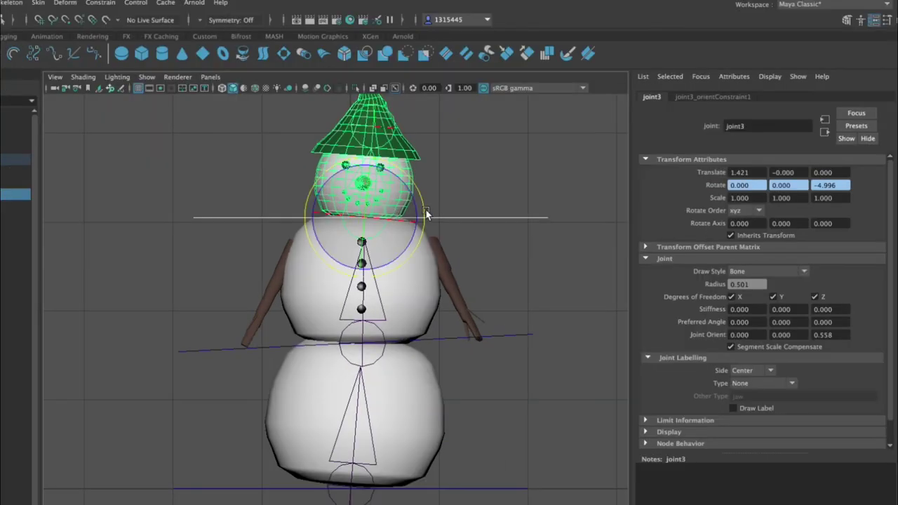
pyautogui.moveTo(480, 200); pyautogui.dragTo(516, 202)
pyautogui.press('space')
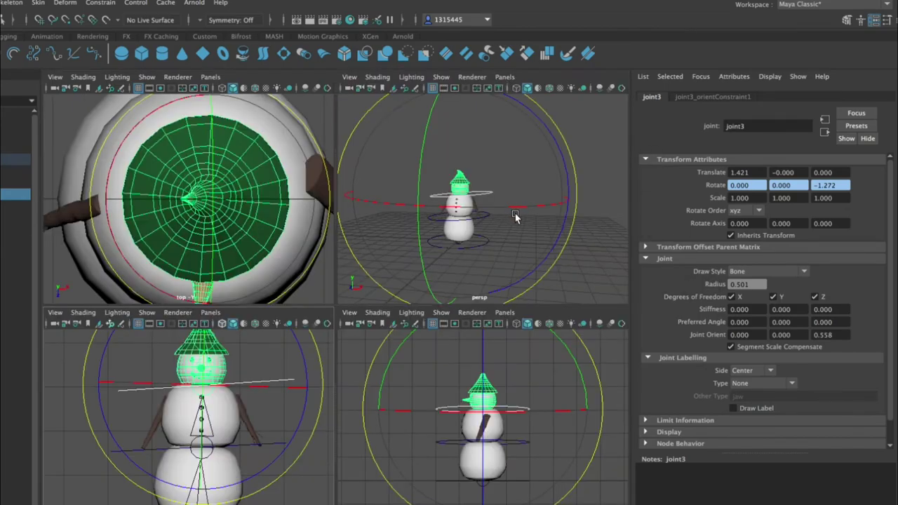
pyautogui.press('space')
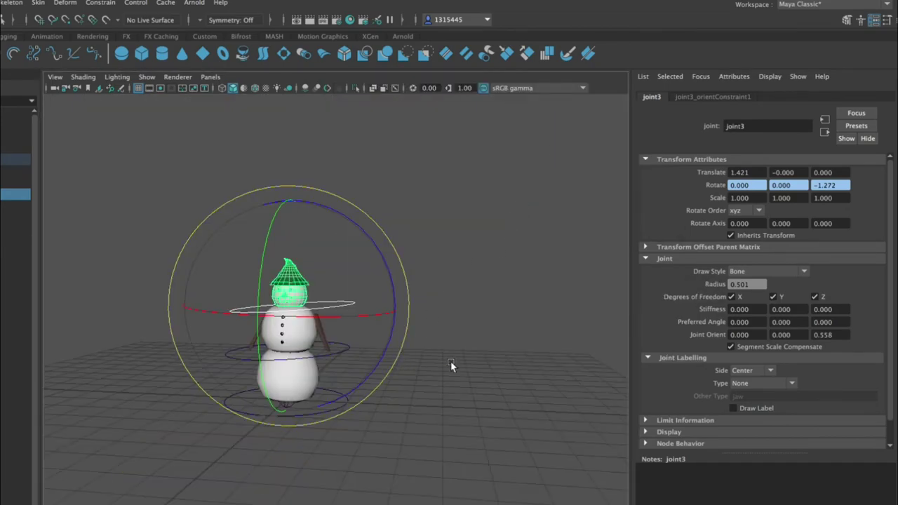
pyautogui.click(450, 362)
# Select torso_control in the perspective view and rotate it to about -6.9 degrees on Z
pyautogui.click(349, 349)
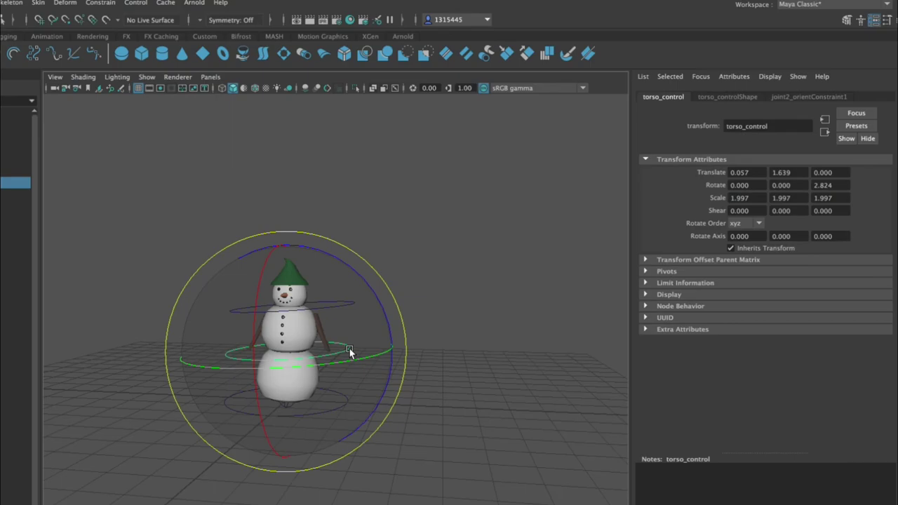
pyautogui.scroll(2, 349, 348)
pyautogui.moveTo(373, 334)
pyautogui.mouseDown()
pyautogui.moveTo(374, 315)
pyautogui.moveTo(387, 343)
pyautogui.moveTo(375, 321)
pyautogui.moveTo(388, 333)
pyautogui.mouseUp()
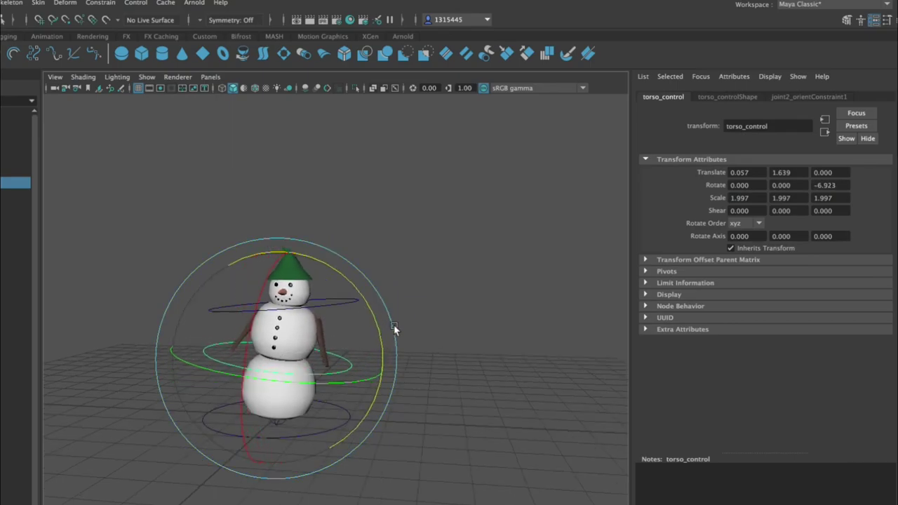
# Select head_control and rotate it slightly clockwise around its Z axis
pyautogui.click(354, 304)
pyautogui.click(343, 303)
pyautogui.moveTo(375, 281)
pyautogui.mouseDown()
pyautogui.moveTo(386, 289)
pyautogui.moveTo(379, 277)
pyautogui.moveTo(375, 285)
pyautogui.mouseUp()
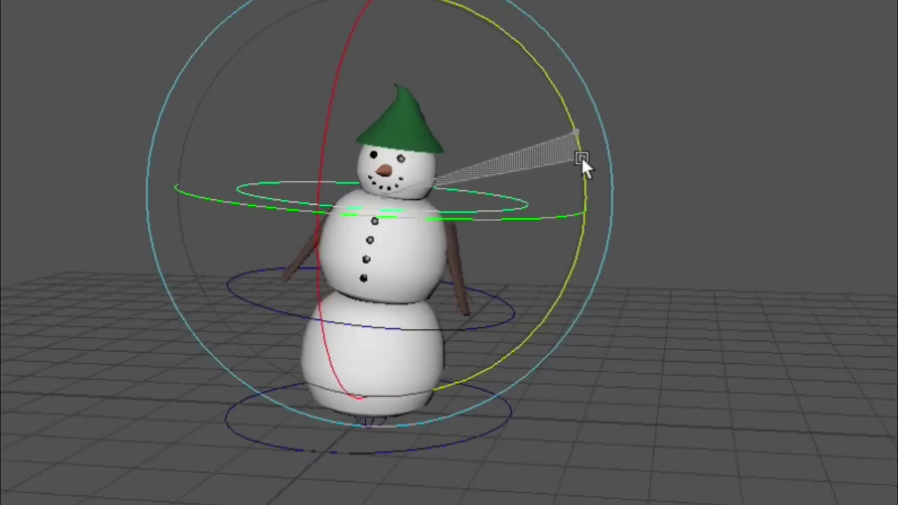
# Select torso_control, shrink its rotate manipulator, and tilt the control freely while viewing the snowman from its side
pyautogui.click(499, 303)
pyautogui.click(452, 328)
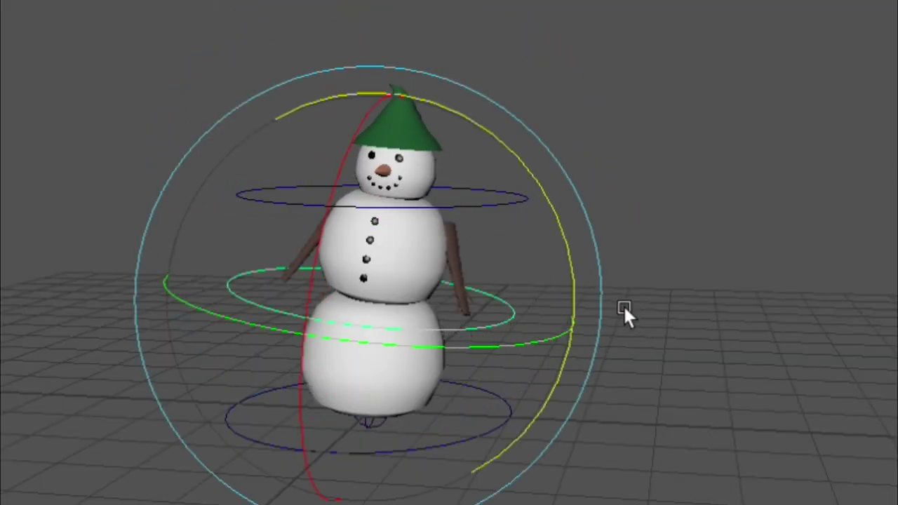
pyautogui.scroll(2, 611, 302)
pyautogui.press('-')
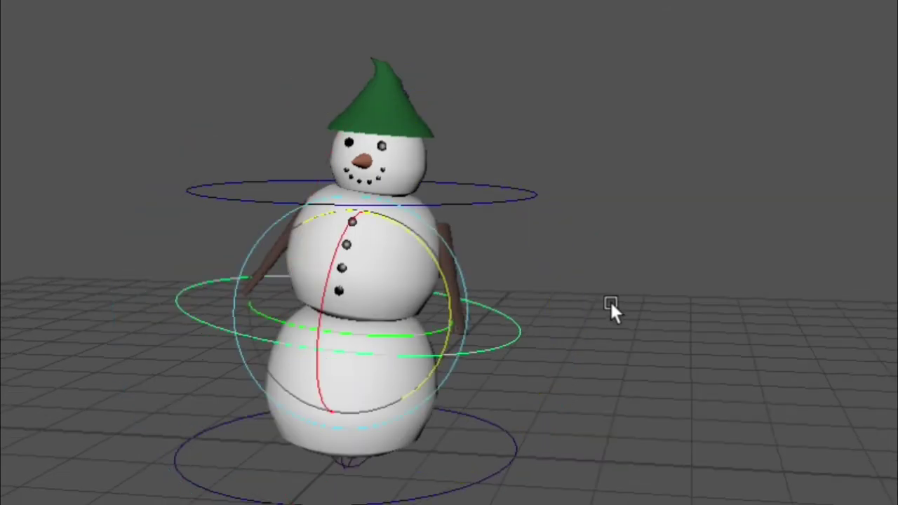
pyautogui.keyDown('alt'); pyautogui.moveTo(609, 298); pyautogui.dragTo(322, 287); pyautogui.keyUp('alt')
pyautogui.moveTo(423, 286); pyautogui.dragTo(512, 224)
# Select head_control, rotate it slightly from the side view, and clear the selection
pyautogui.click(512, 191)
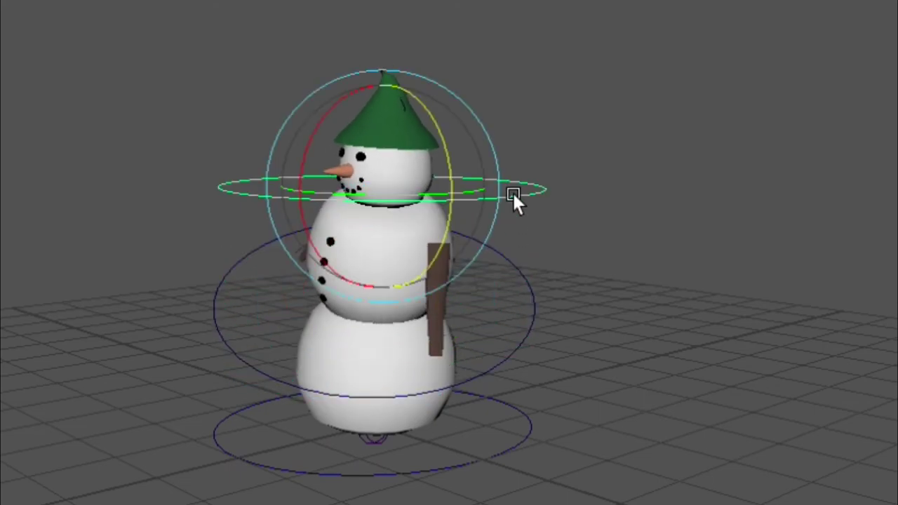
pyautogui.moveTo(434, 195)
pyautogui.mouseDown()
pyautogui.moveTo(501, 194)
pyautogui.moveTo(441, 203)
pyautogui.mouseUp()
pyautogui.click(591, 287)
# Rotate torso_control to about -1.192, -2.545, -9.432 and deselect all controls
pyautogui.keyDown('alt'); pyautogui.moveTo(529, 324); pyautogui.dragTo(660, 327); pyautogui.keyUp('alt')
pyautogui.click(506, 405)
pyautogui.moveTo(427, 256); pyautogui.dragTo(393, 244)
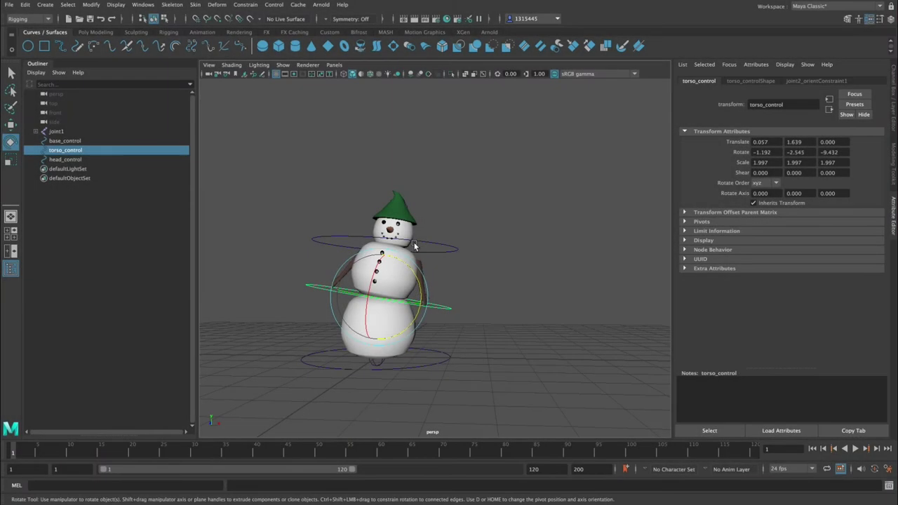
pyautogui.click(415, 242)
pyautogui.click(428, 250)
pyautogui.click(496, 263)
# Play the timeline briefly, stop it, and scrub back and forth through the 120-frame playback range
pyautogui.keyDown('alt'); pyautogui.moveTo(574, 319); pyautogui.dragTo(563, 294); pyautogui.keyUp('alt')
pyautogui.keyDown('alt'); pyautogui.moveTo(562, 293); pyautogui.dragTo(458, 224, button='middle'); pyautogui.keyUp('alt')
pyautogui.keyDown('alt'); pyautogui.moveTo(458, 225); pyautogui.dragTo(294, 325); pyautogui.keyUp('alt')
pyautogui.hotkey('alt', 'v')
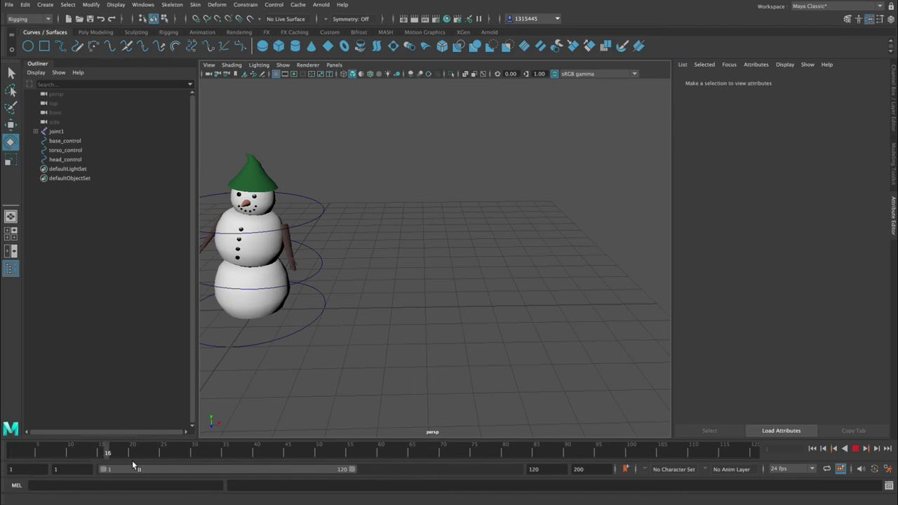
pyautogui.press('Escape')
pyautogui.moveTo(544, 469); pyautogui.dragTo(487, 468)
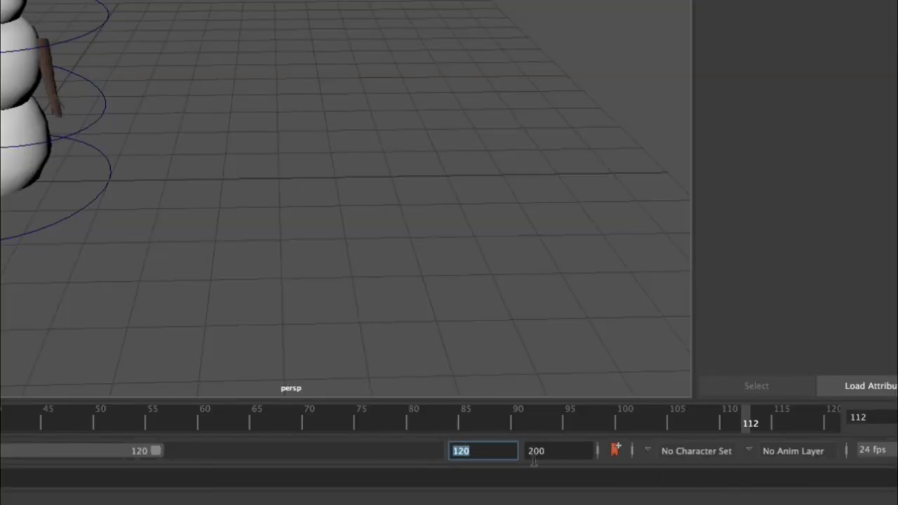
pyautogui.moveTo(730, 419)
pyautogui.mouseDown()
pyautogui.moveTo(799, 421)
pyautogui.moveTo(63, 453)
pyautogui.mouseUp()
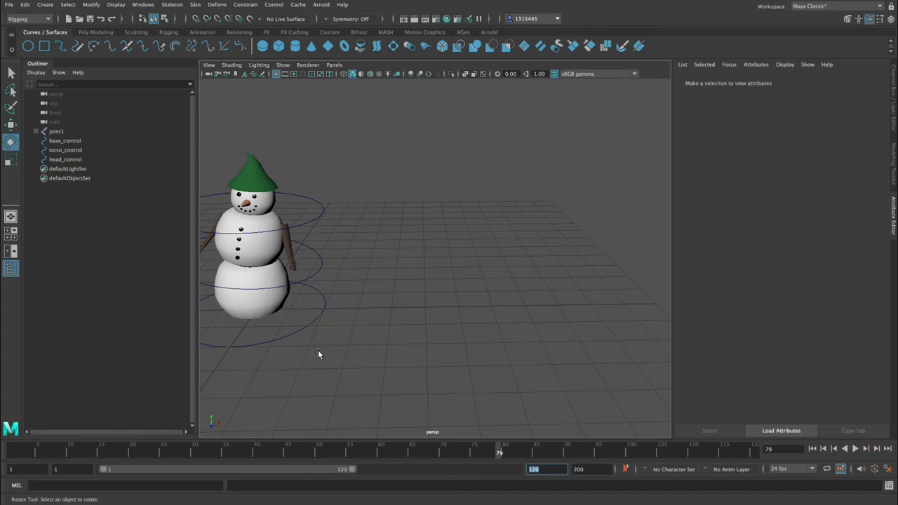
pyautogui.keyDown('alt'); pyautogui.moveTo(456, 334); pyautogui.dragTo(441, 374); pyautogui.keyUp('alt')
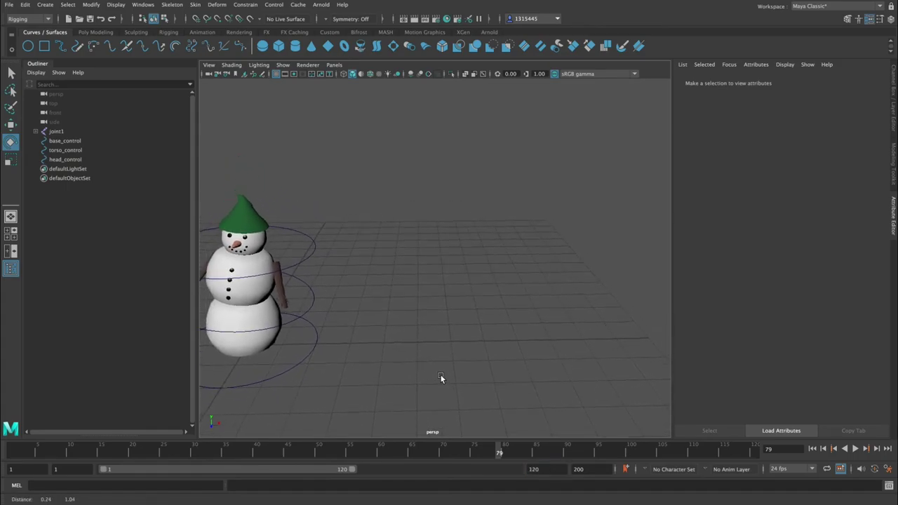
pyautogui.moveTo(282, 453); pyautogui.dragTo(363, 451)
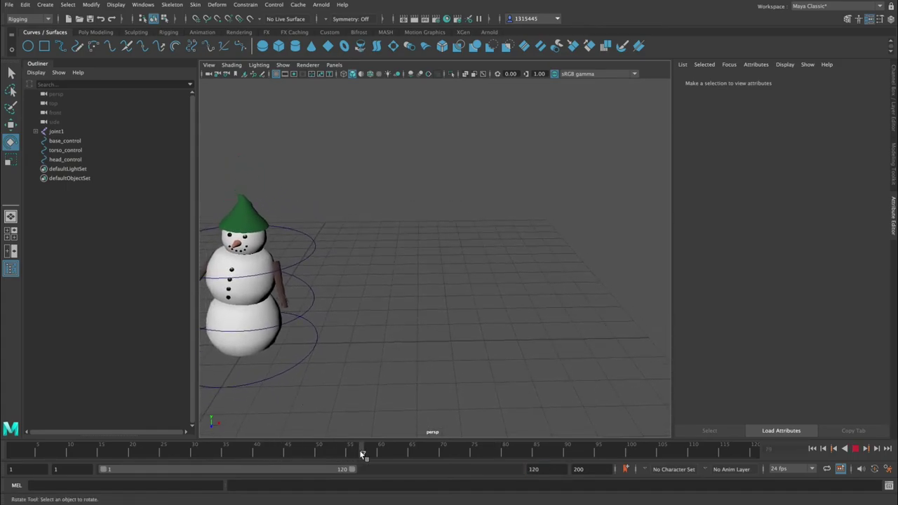
# Create a polygon cube and move it away from the snowman to about 4.807 on Translate X
pyautogui.click(96, 32)
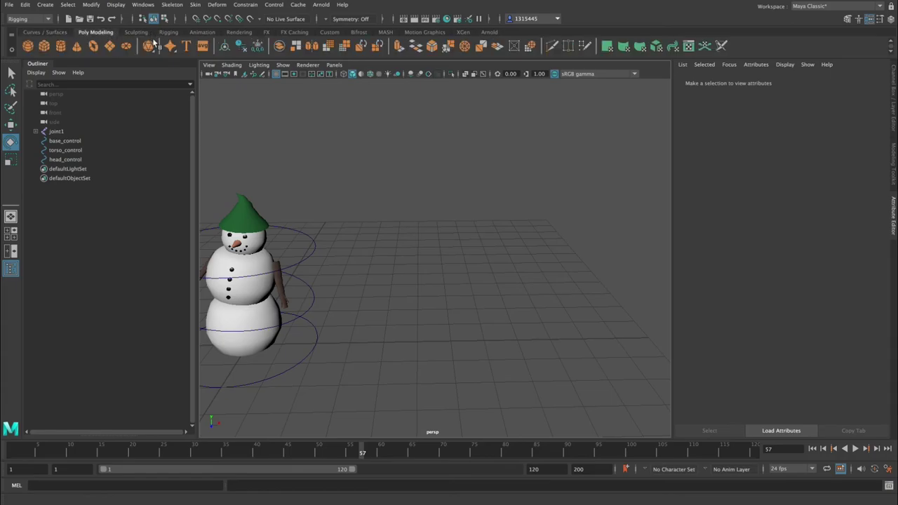
pyautogui.click(48, 47)
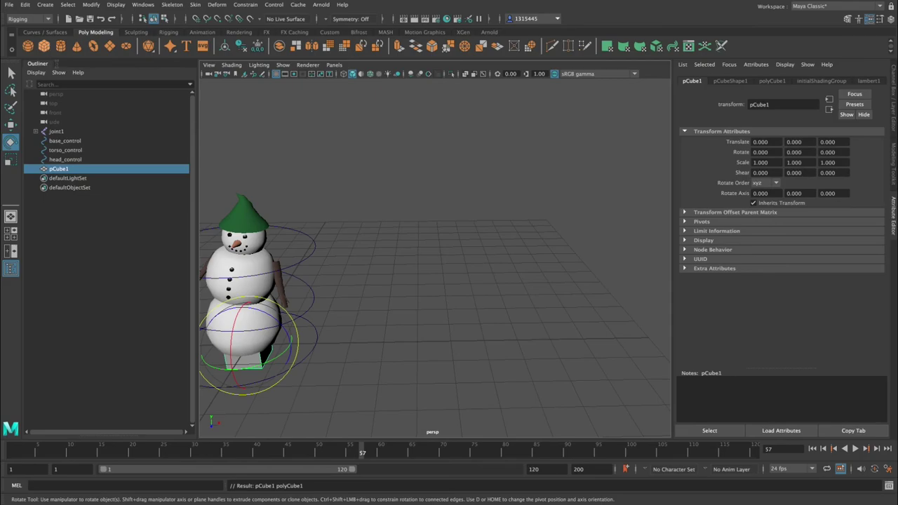
pyautogui.press('w')
pyautogui.moveTo(285, 354); pyautogui.dragTo(447, 355)
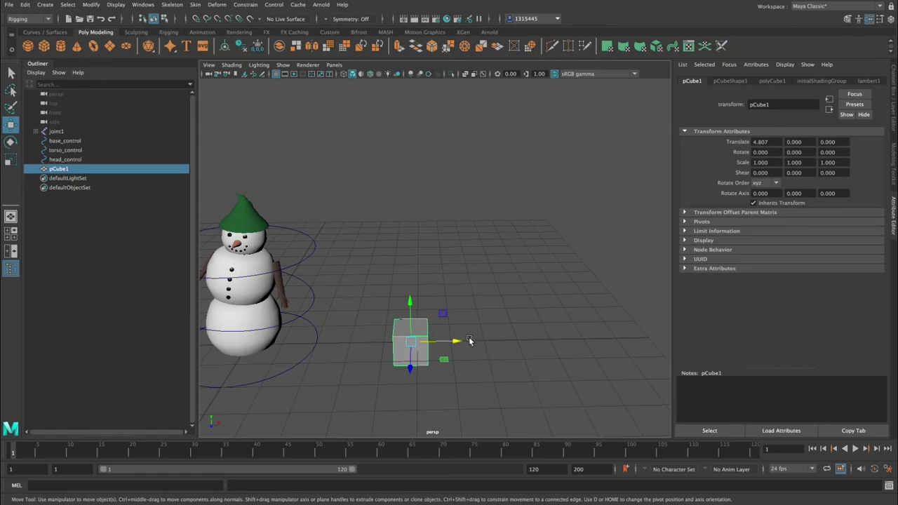
# Key the cube at frame 1, move it to about 9.870 on Translate X at frame 54, and key it there
pyautogui.press('s')
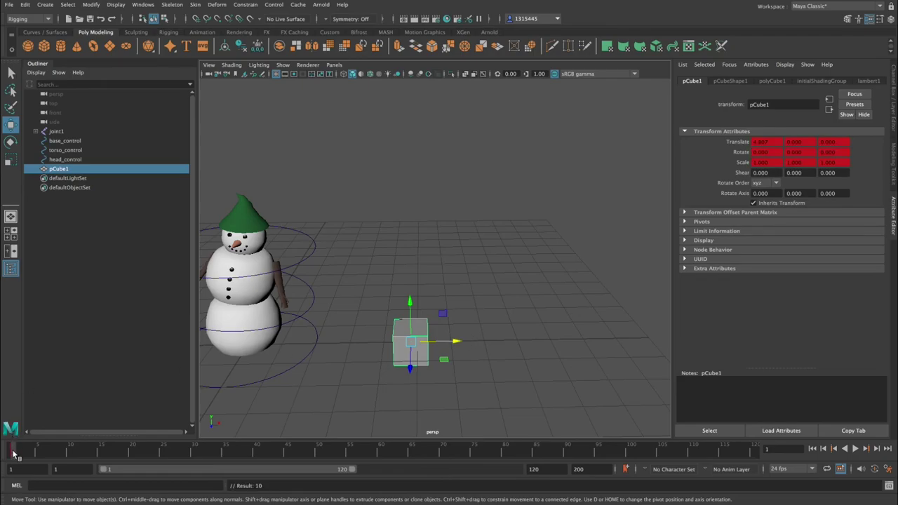
pyautogui.moveTo(14, 452); pyautogui.dragTo(343, 452)
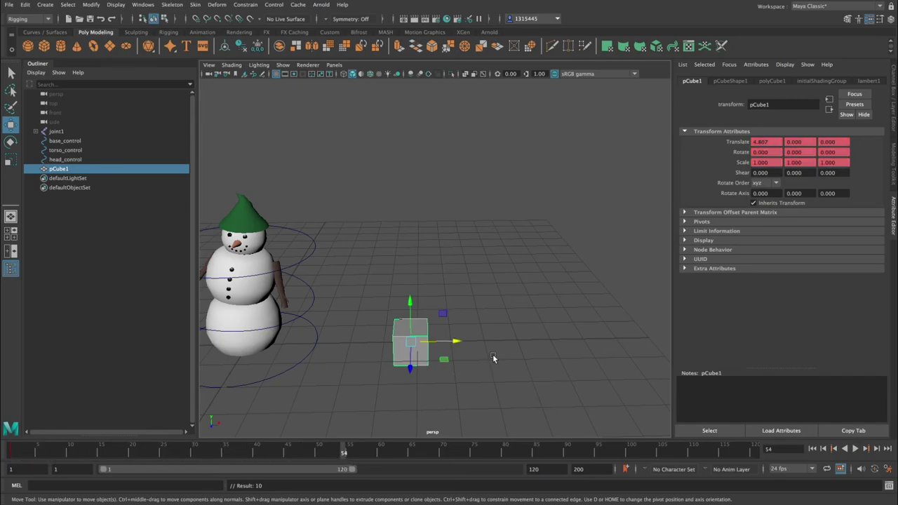
pyautogui.moveTo(456, 341); pyautogui.dragTo(624, 356)
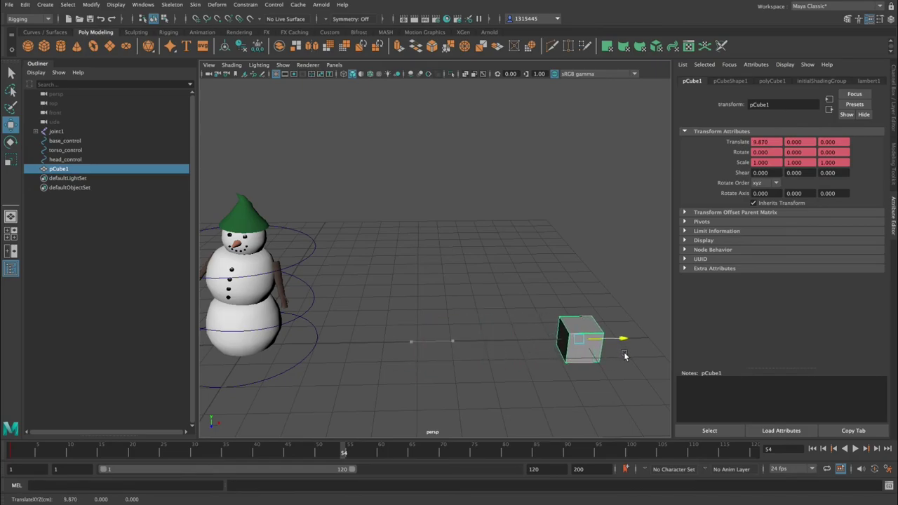
pyautogui.press('s')
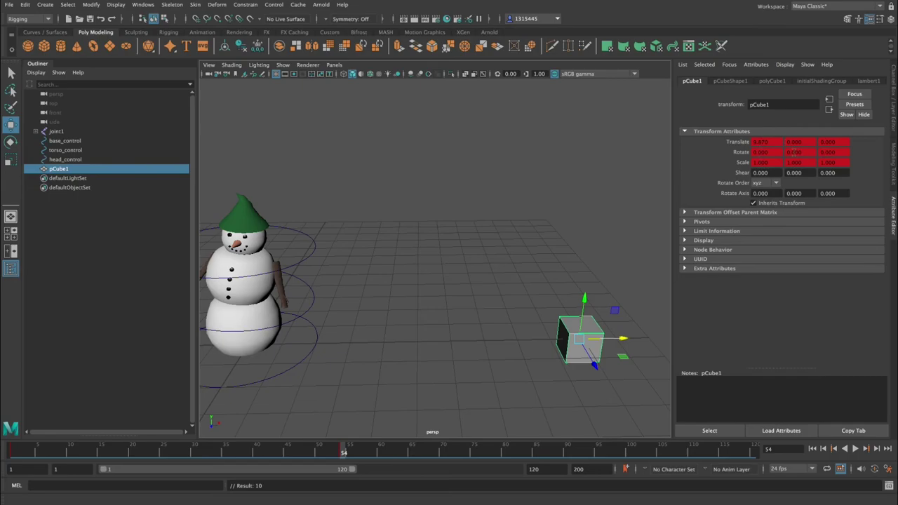
# Scrub through the cube's movement, return to frame 1, and jump to the key at frame 54
pyautogui.moveTo(307, 453); pyautogui.dragTo(294, 452)
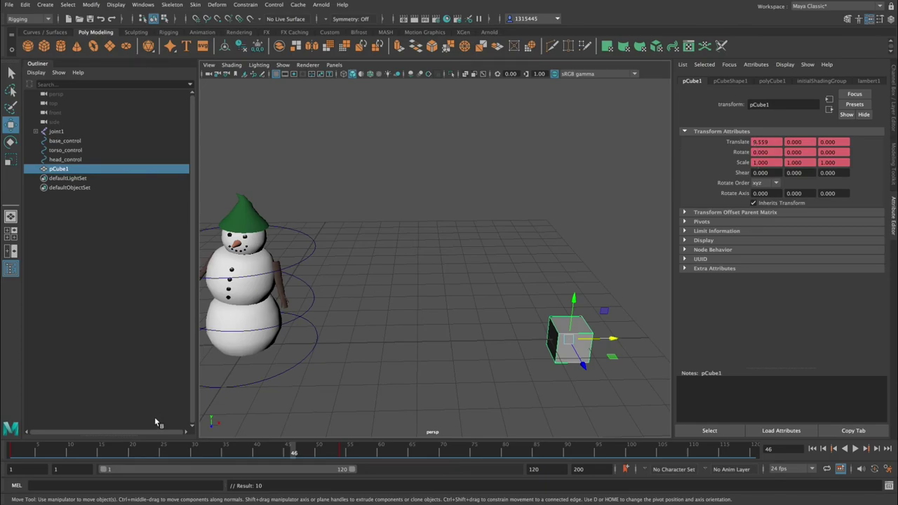
pyautogui.moveTo(178, 457); pyautogui.dragTo(300, 456)
pyautogui.click(12, 451)
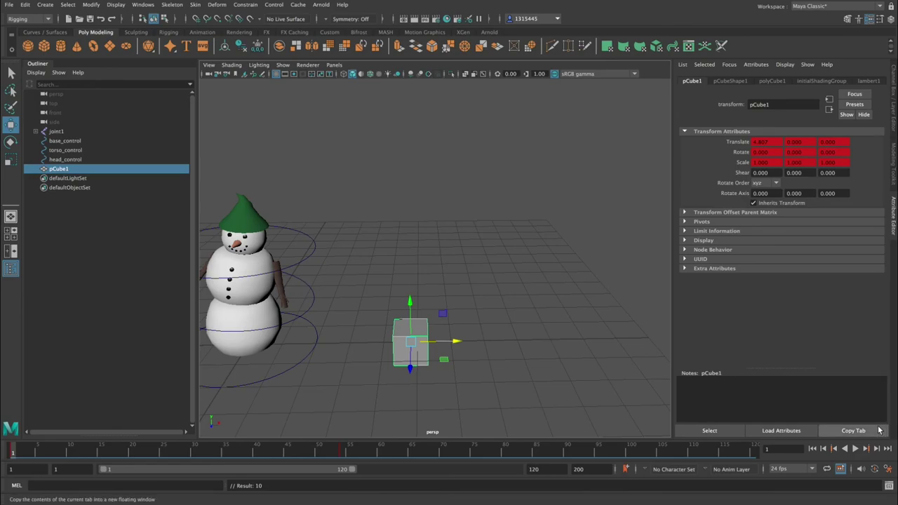
pyautogui.click(869, 448)
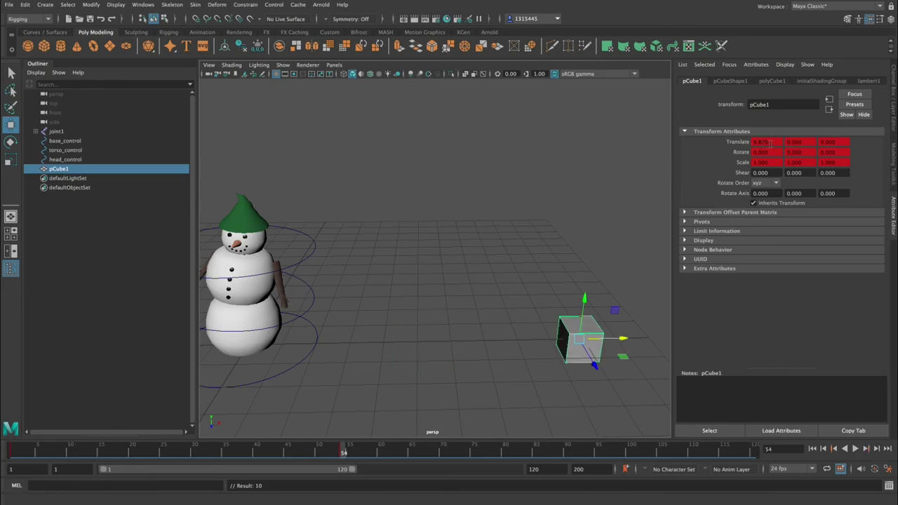
# Scale the cube uniformly to about 0.533 at frame 1 and set a key
pyautogui.moveTo(322, 452); pyautogui.dragTo(3, 450)
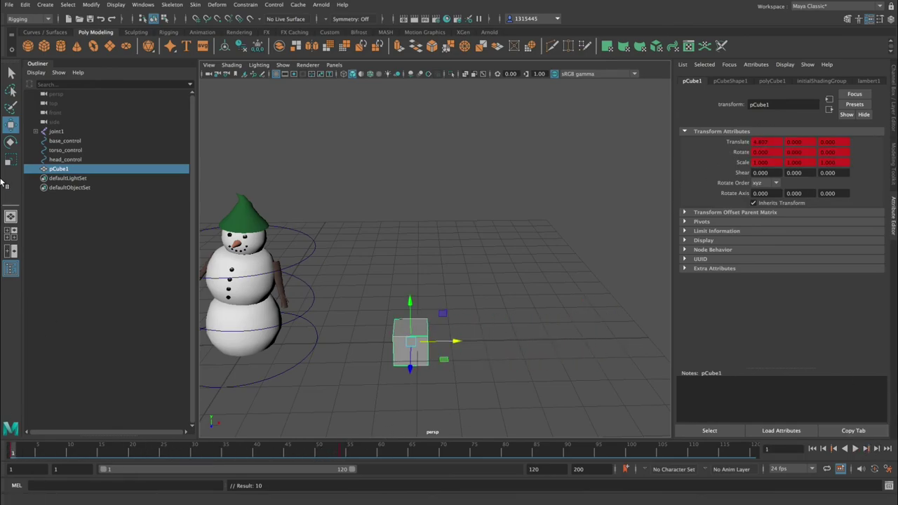
pyautogui.click(11, 160)
pyautogui.moveTo(413, 342); pyautogui.dragTo(401, 342)
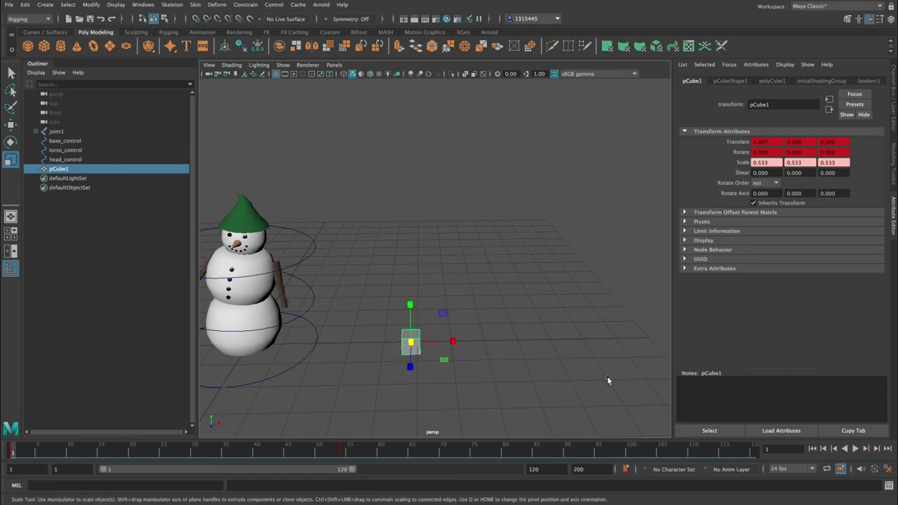
pyautogui.press('s')
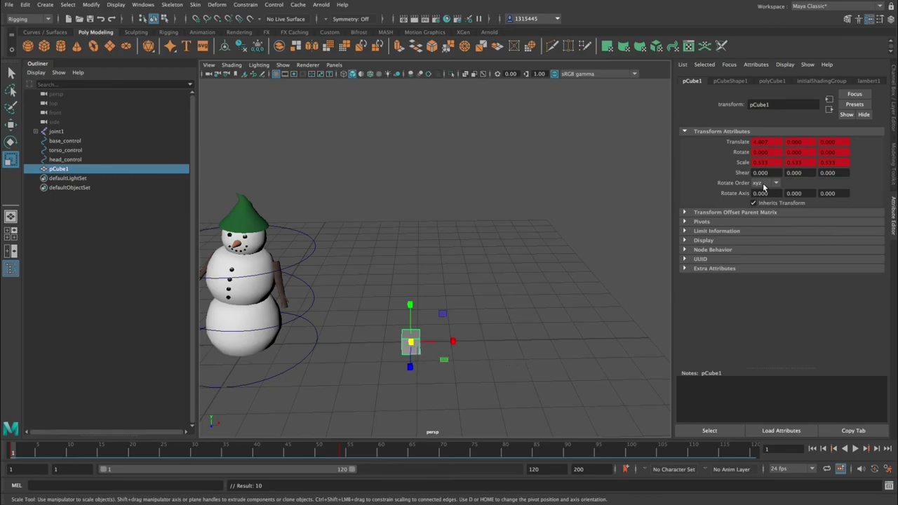
# Scrub the first frames, play the cube's combined move and scale animation, and stop playback
pyautogui.moveTo(77, 456); pyautogui.dragTo(14, 454)
pyautogui.click(855, 449)
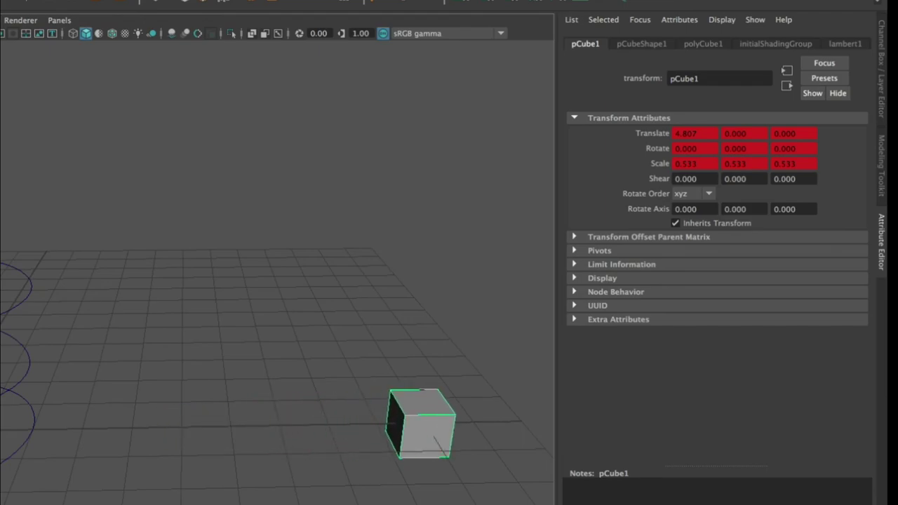
pyautogui.press('Escape')
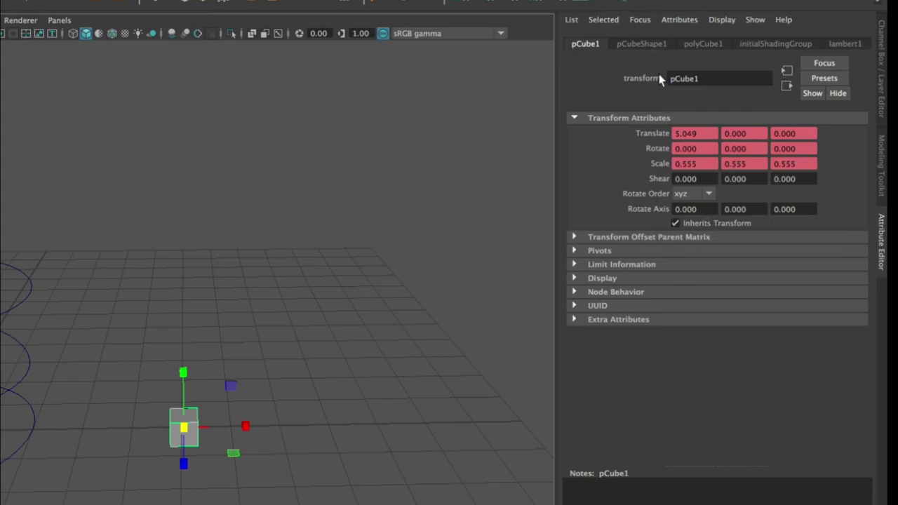
# Set the Width in the cube's polyCube1 history to about 3.441 and key that attribute
pyautogui.click(641, 43)
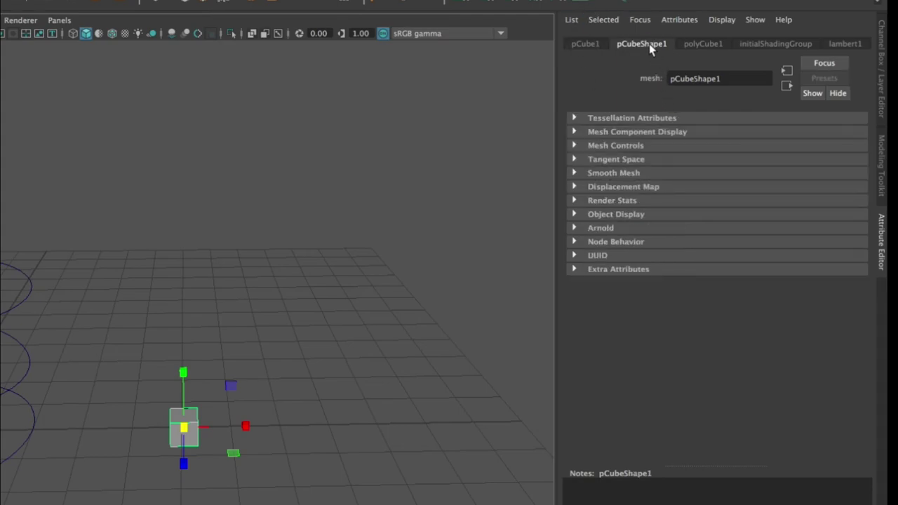
pyautogui.click(702, 43)
pyautogui.click(694, 134)
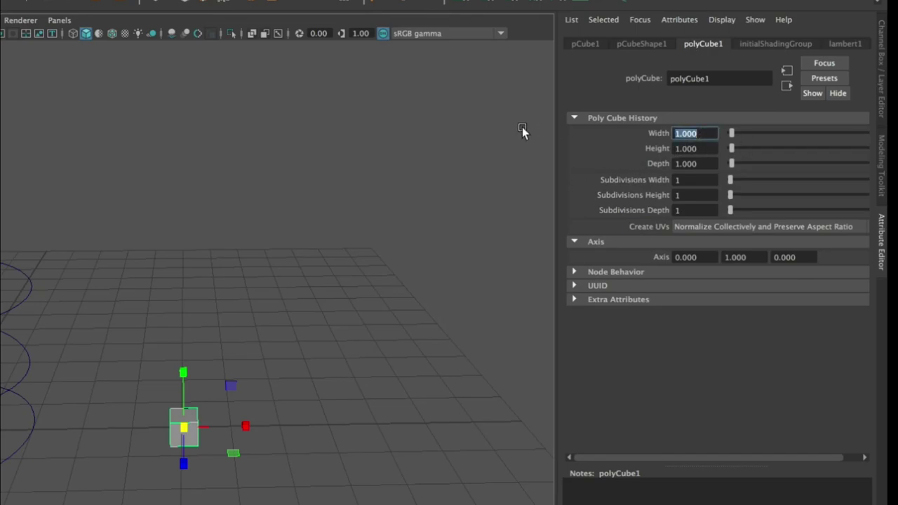
pyautogui.moveTo(747, 136)
pyautogui.mouseDown()
pyautogui.moveTo(719, 132)
pyautogui.moveTo(734, 136)
pyautogui.mouseUp()
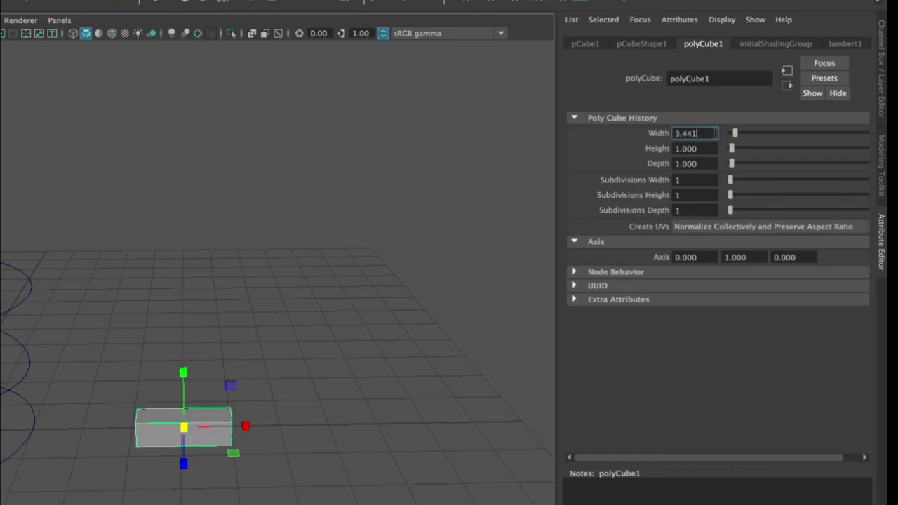
pyautogui.rightClick(695, 134)
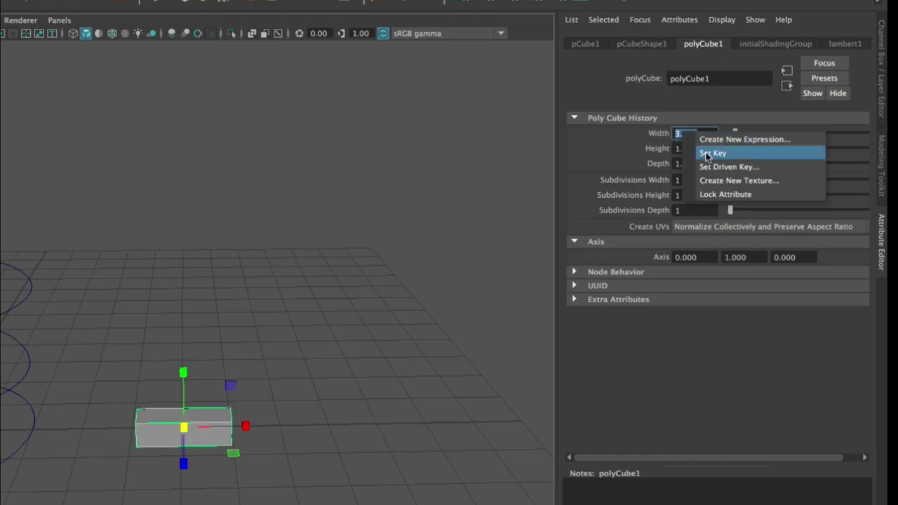
pyautogui.click(710, 153)
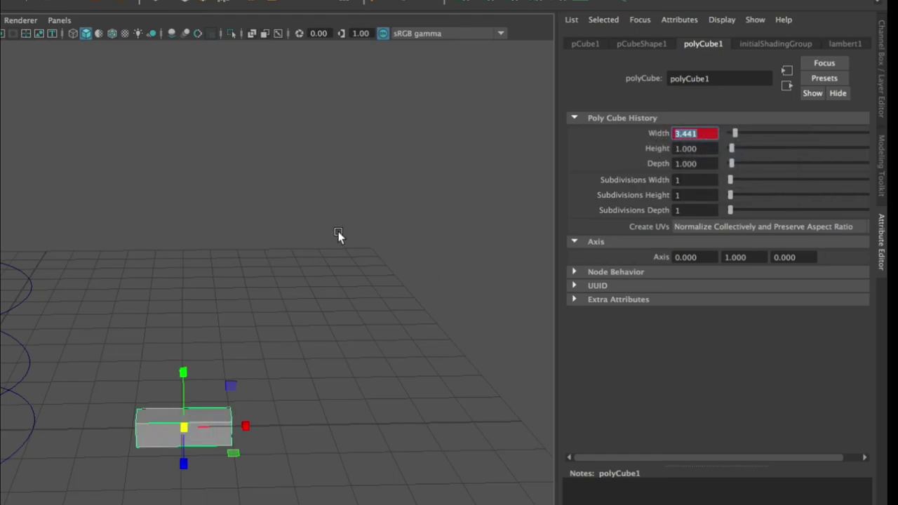
# Widen the cube to about 12.754 and set a key on its Width attribute
pyautogui.moveTo(735, 133); pyautogui.dragTo(748, 135)
pyautogui.rightClick(691, 134)
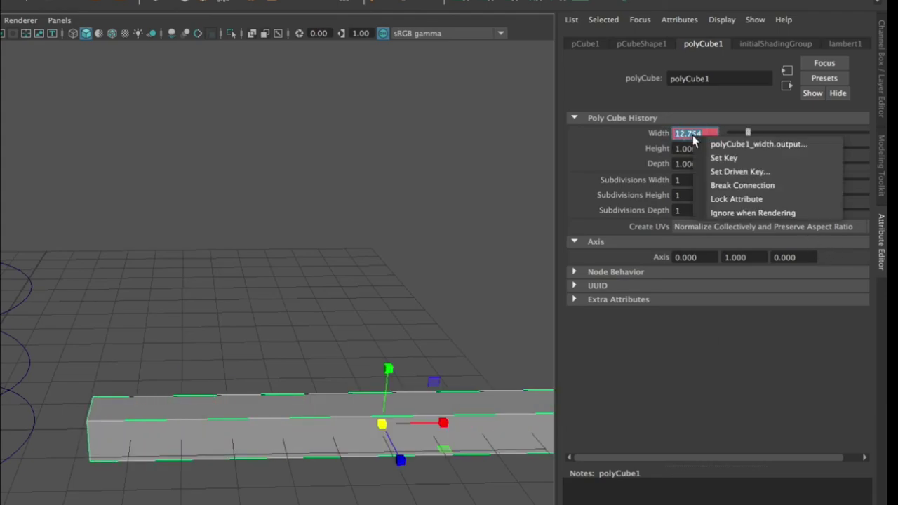
pyautogui.click(723, 158)
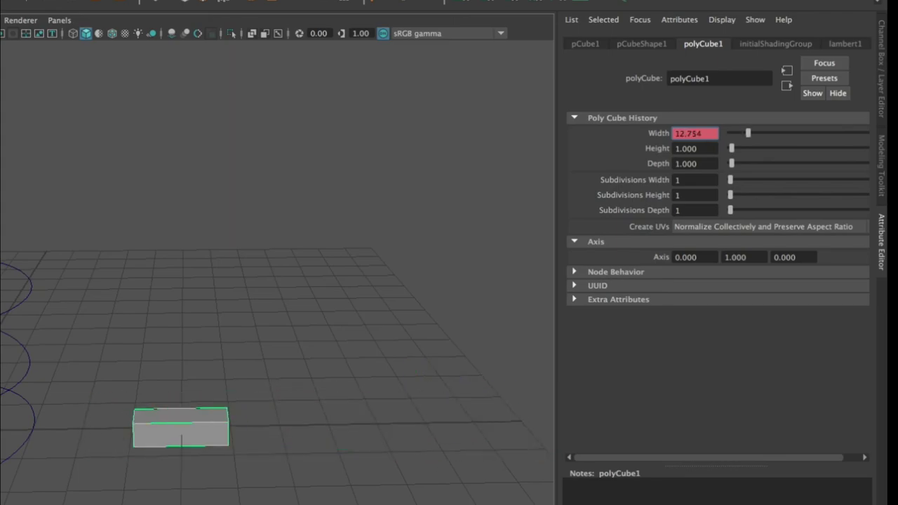
# Break the animation connection on the cube's Width attribute, and play and stop the animation to check it
pyautogui.moveTo(698, 133); pyautogui.dragTo(669, 134)
pyautogui.doubleClick(697, 134)
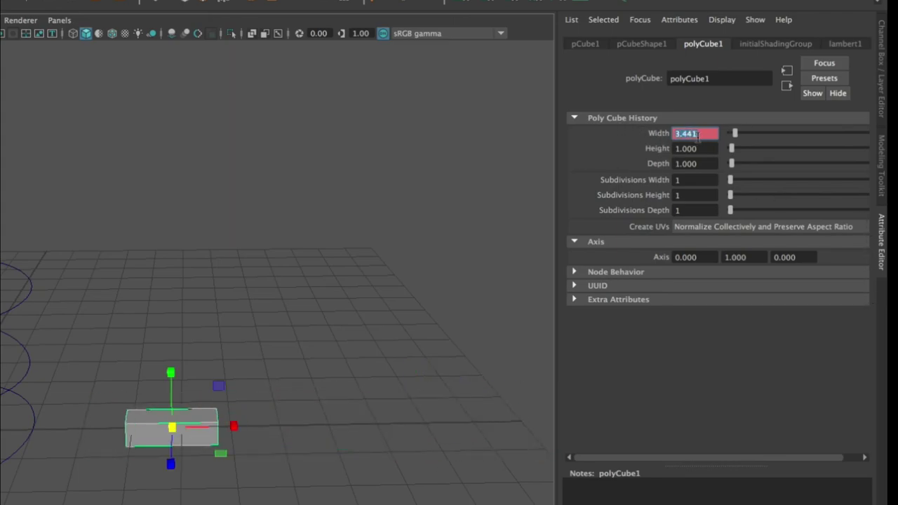
pyautogui.rightClick(688, 133)
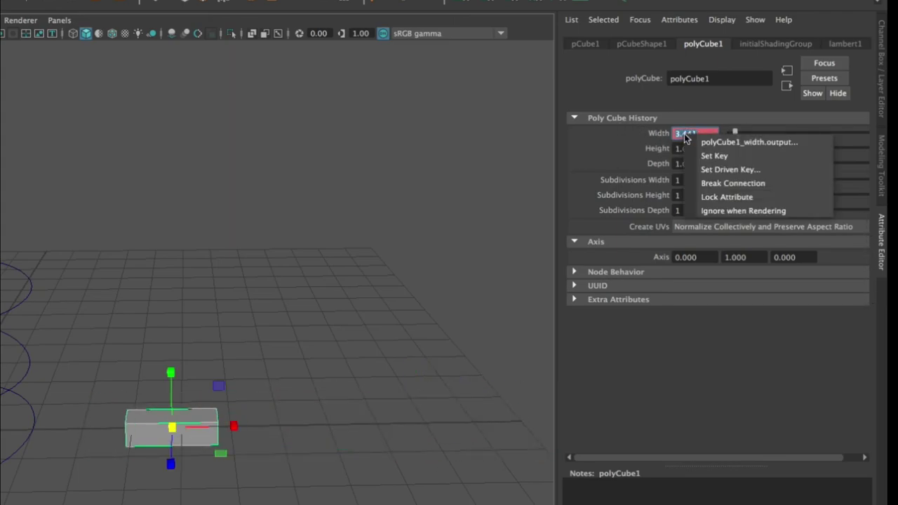
pyautogui.click(718, 184)
pyautogui.hotkey('alt', 'v')
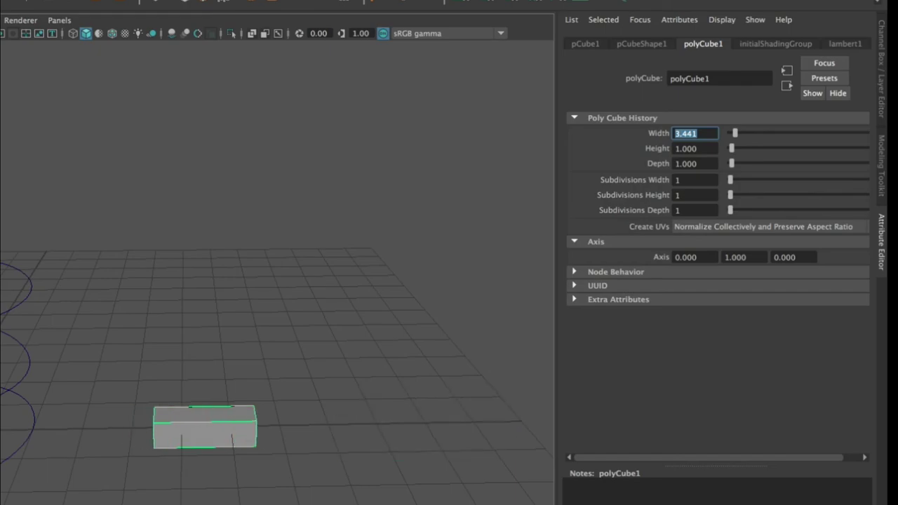
pyautogui.hotkey('alt', 'v')
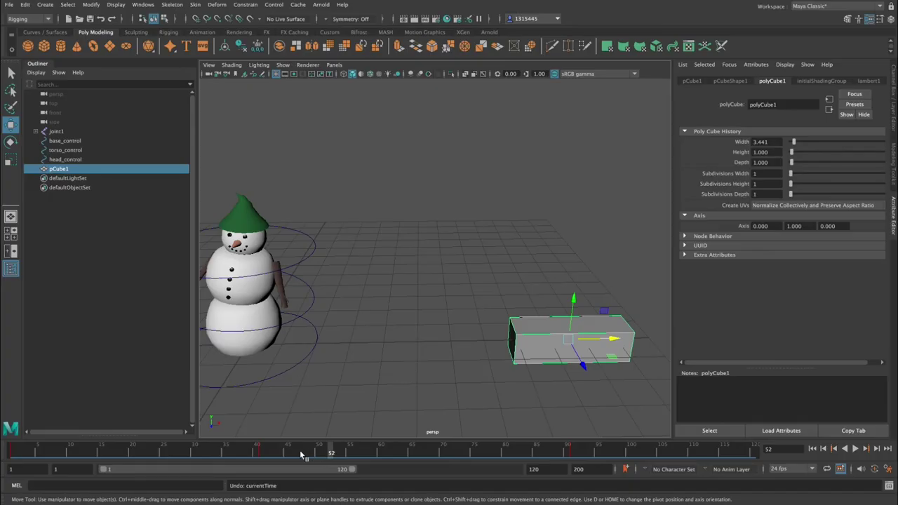
# Shift the cube's middle key to about frame 51 and paste a copy of the selected range at frame 61
pyautogui.keyDown('shift'); pyautogui.moveTo(288, 455); pyautogui.dragTo(313, 454); pyautogui.keyUp('shift')
pyautogui.rightClick(318, 452)
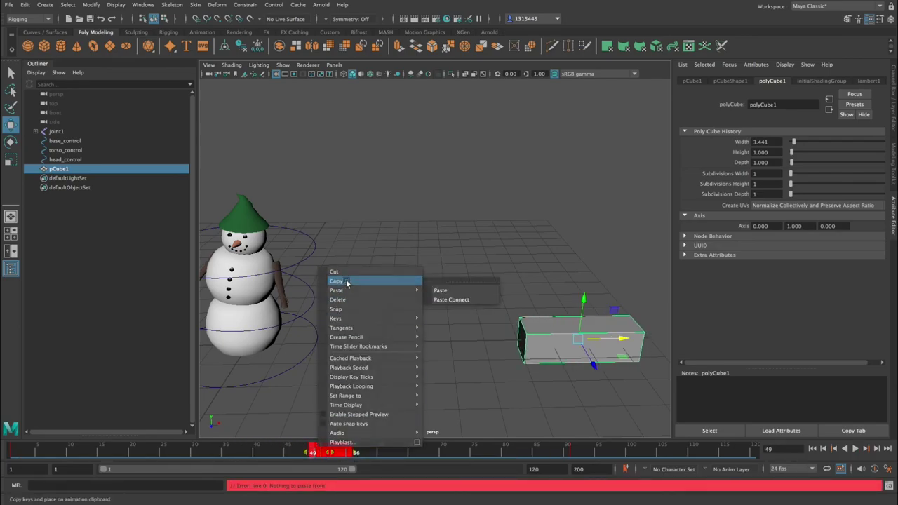
pyautogui.click(347, 282)
pyautogui.click(388, 452)
pyautogui.rightClick(399, 453)
pyautogui.moveTo(421, 309)
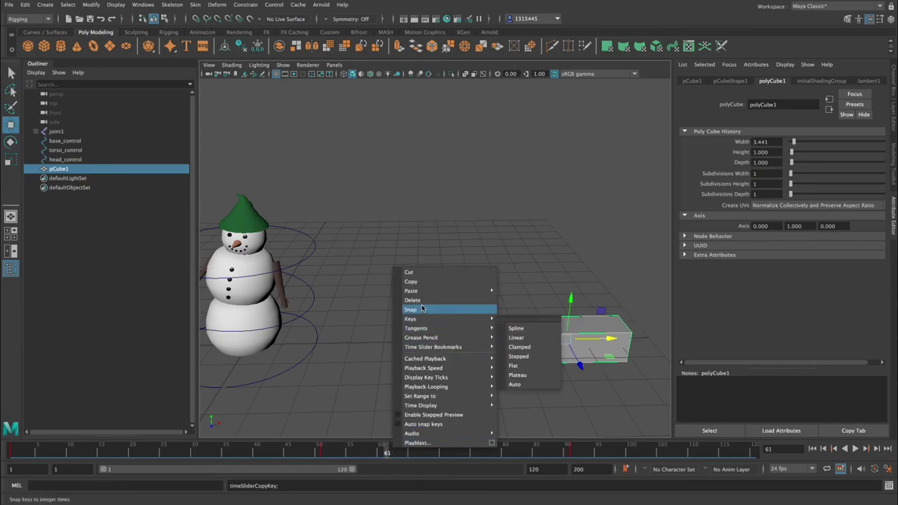
pyautogui.moveTo(413, 290)
pyautogui.click(535, 292)
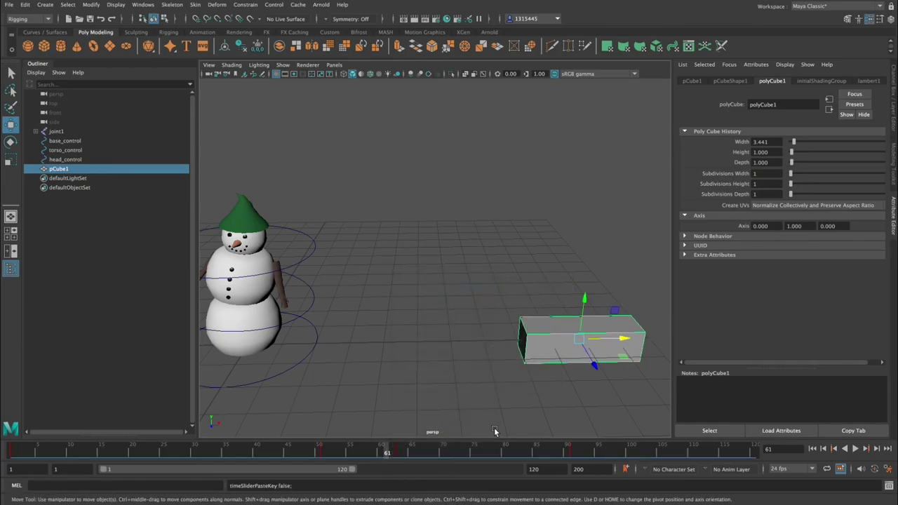
# Scrub back through the cube's animation and retime its keys by adjusting the key selection to span frames 25 to 92
pyautogui.moveTo(405, 455); pyautogui.dragTo(127, 455)
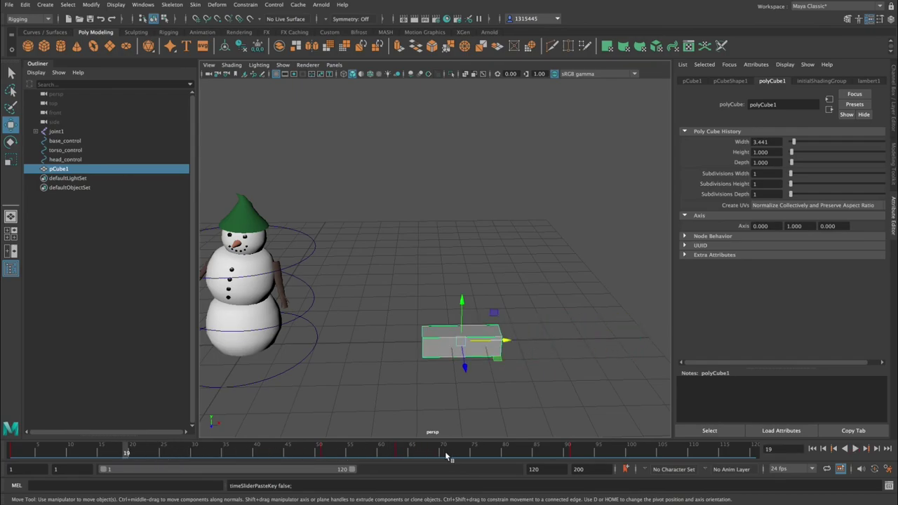
pyautogui.keyDown('shift'); pyautogui.moveTo(574, 456); pyautogui.dragTo(162, 458); pyautogui.keyUp('shift')
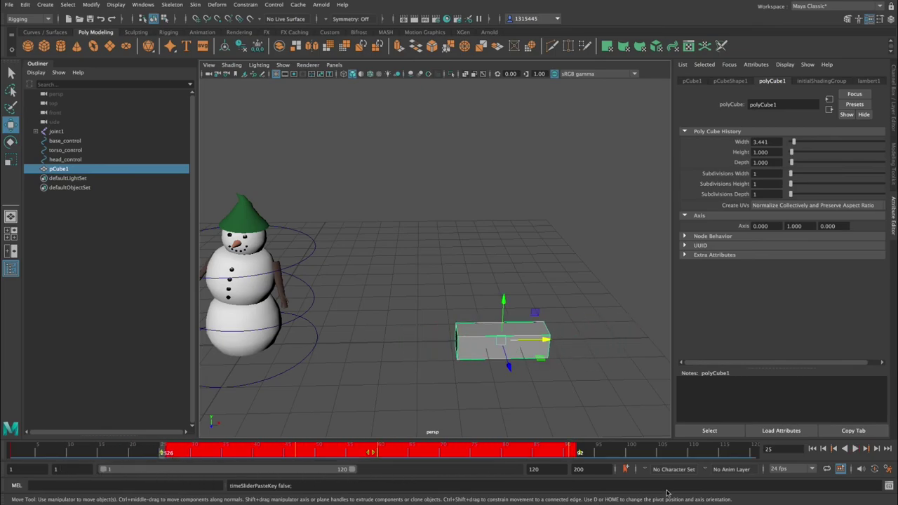
pyautogui.click(612, 456)
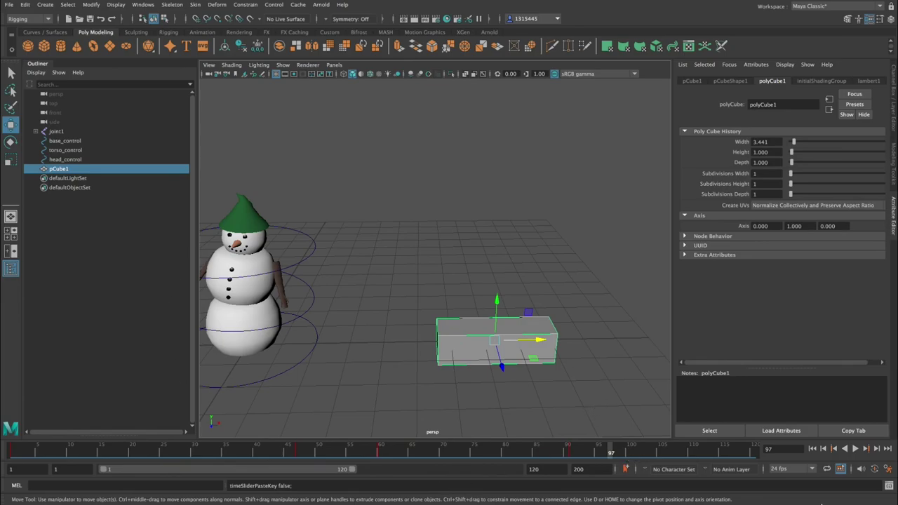
# Select the test cube and delete it from the scene
pyautogui.click(571, 311)
pyautogui.click(537, 349)
pyautogui.press('Delete')
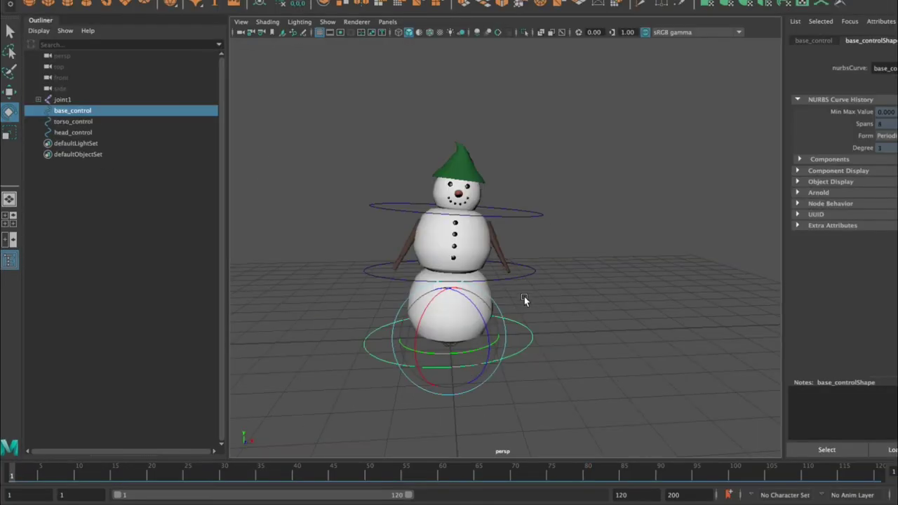
# Tilt the torso control slightly toward the snowman's right, and set the playback range to end at frame 80
pyautogui.click(537, 271)
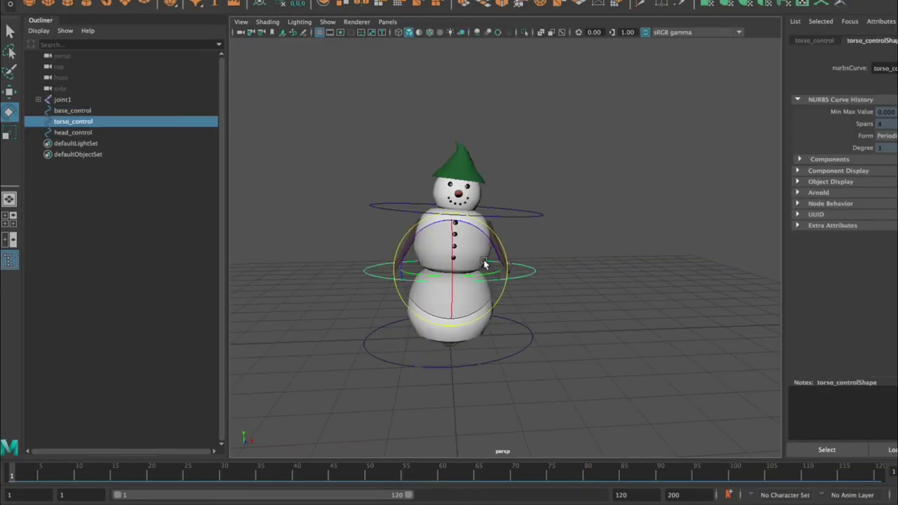
pyautogui.moveTo(504, 247); pyautogui.dragTo(491, 243)
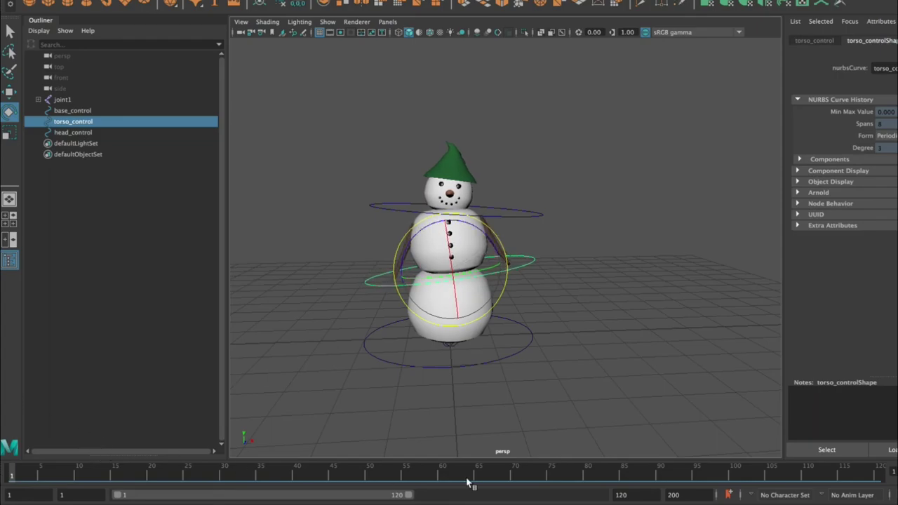
pyautogui.moveTo(647, 496); pyautogui.dragTo(581, 492)
pyautogui.hotkey('alt', 'v')
pyautogui.hotkey('alt', 'v')
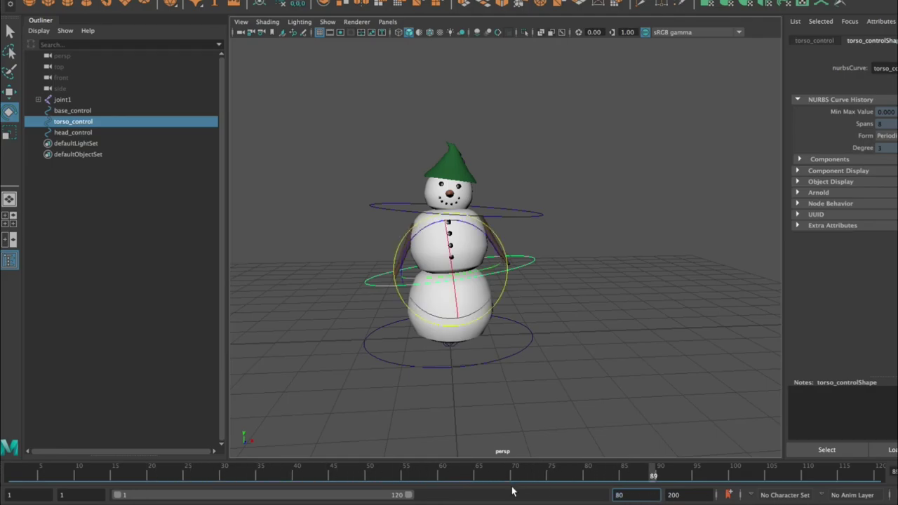
pyautogui.press('Return')
pyautogui.click(13, 472)
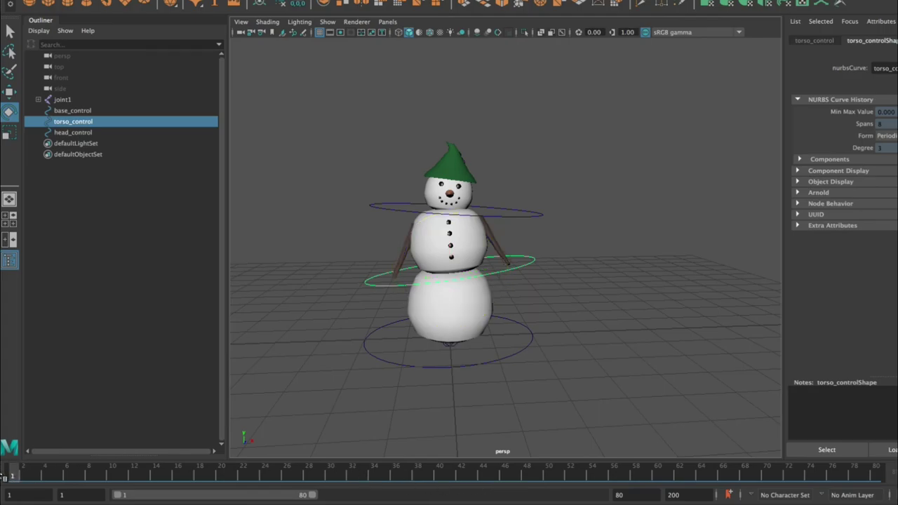
# Key the torso control's tilt at frame 1 and key it rotated back upright at frame 37
pyautogui.click(536, 279)
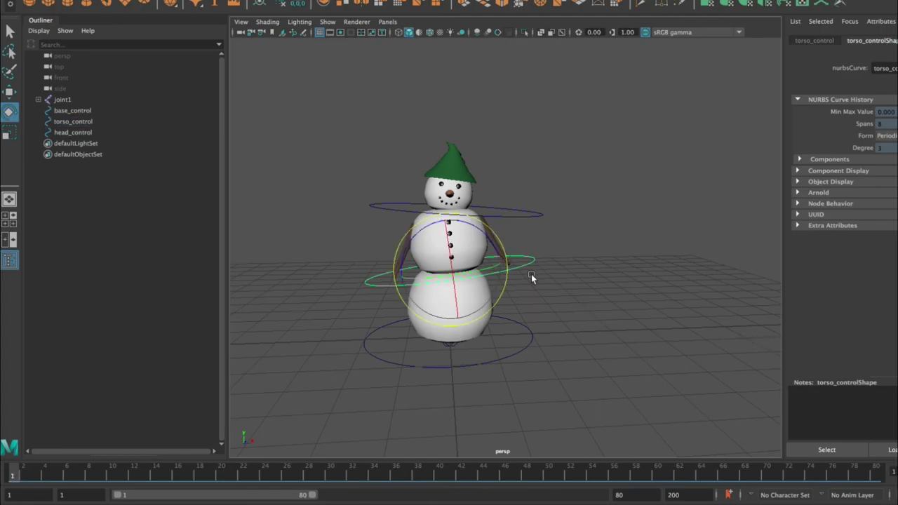
pyautogui.click(522, 267)
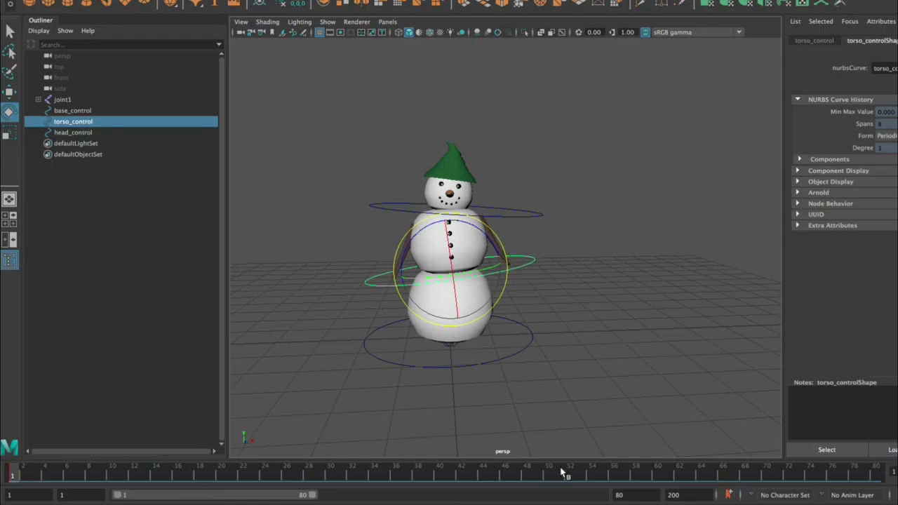
pyautogui.moveTo(494, 236); pyautogui.dragTo(496, 248)
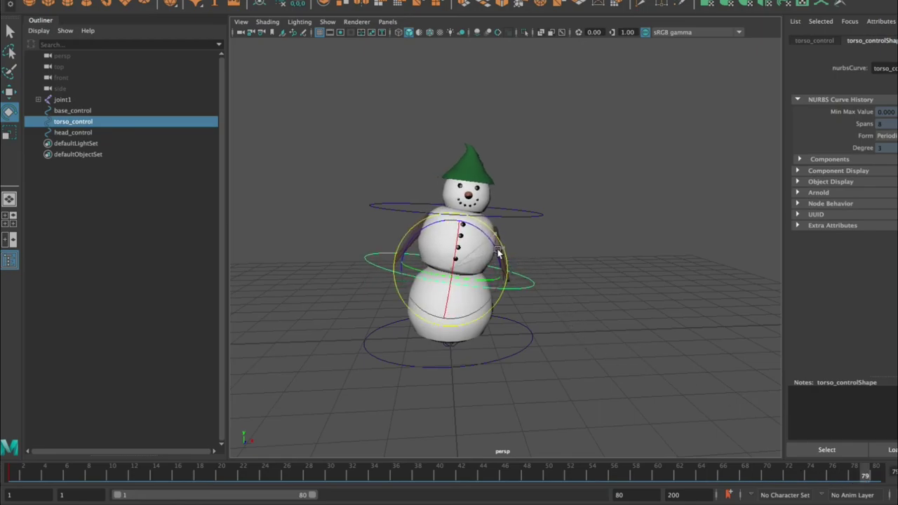
pyautogui.click(407, 477)
pyautogui.moveTo(493, 229); pyautogui.dragTo(494, 236)
pyautogui.press('s')
pyautogui.moveTo(275, 474); pyautogui.dragTo(12, 469)
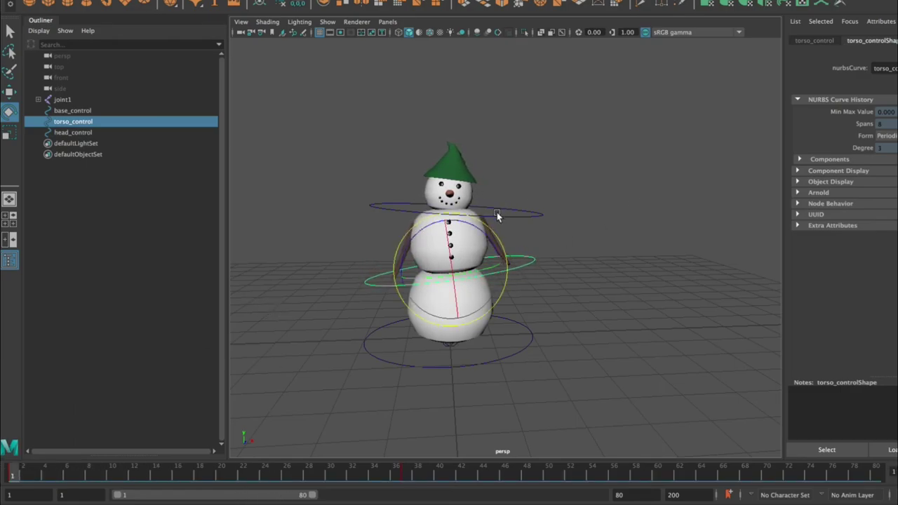
# Tilt the torso control further at frame 1, update its key, and scrub through the motion
pyautogui.moveTo(491, 226); pyautogui.dragTo(490, 235)
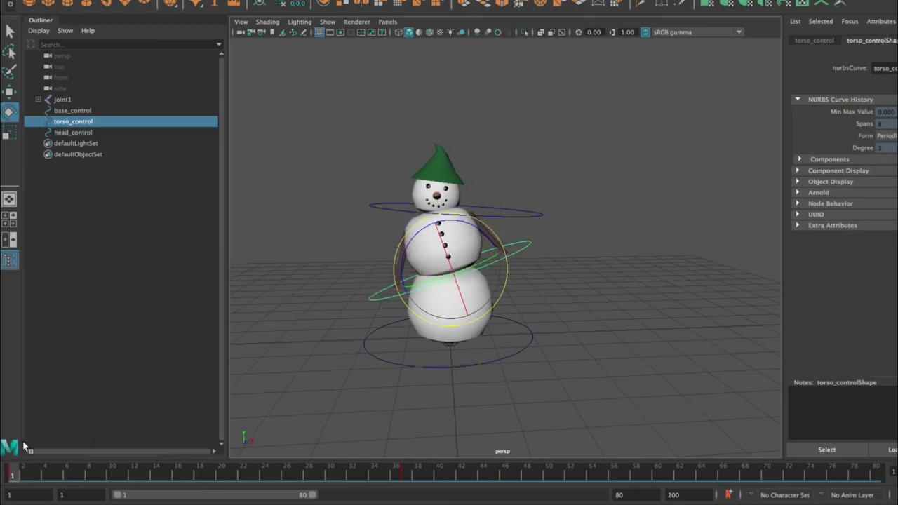
pyautogui.moveTo(35, 478); pyautogui.dragTo(515, 477)
pyautogui.click(4, 476)
# Rotate the head control to lean the head the same way as the torso, and key it at frame 1
pyautogui.click(535, 217)
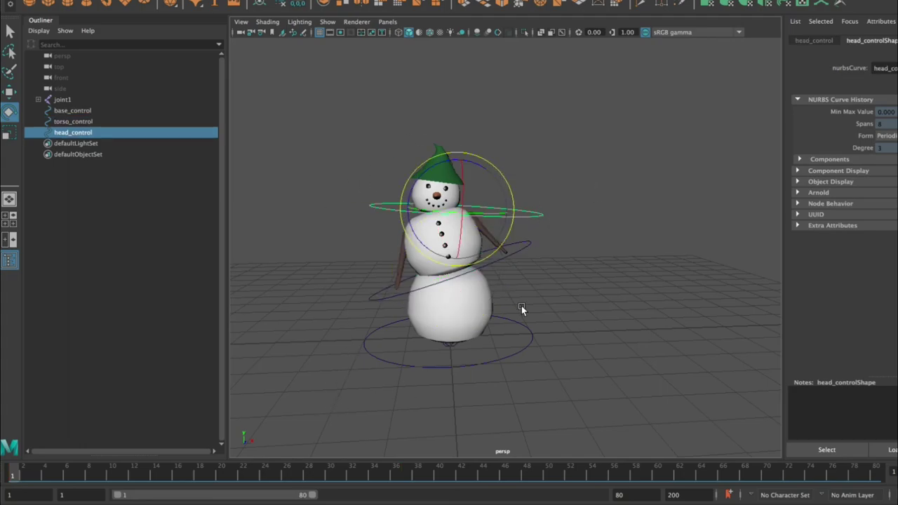
pyautogui.click(521, 248)
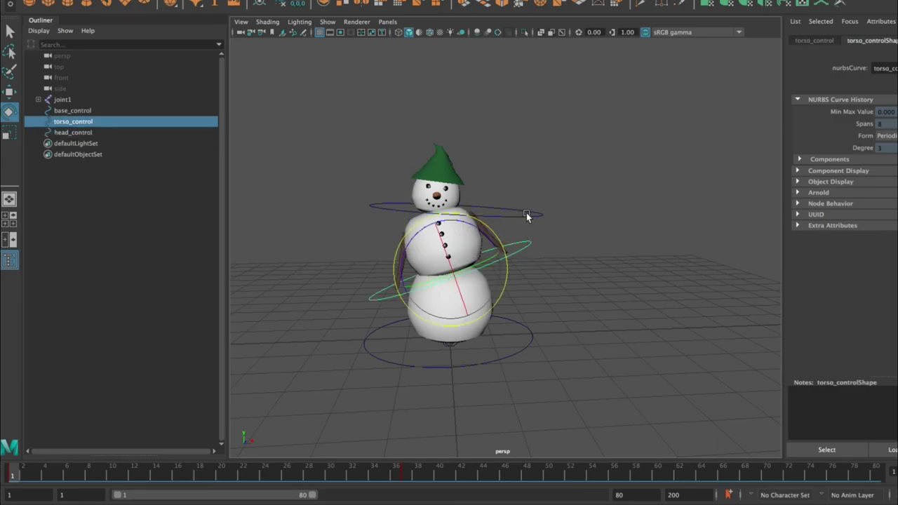
pyautogui.click(527, 219)
pyautogui.click(527, 220)
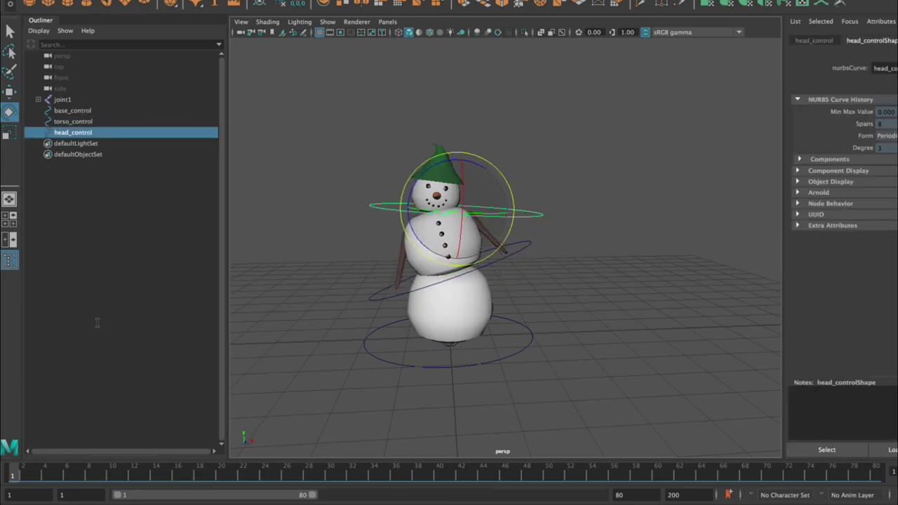
pyautogui.keyDown('alt'); pyautogui.moveTo(333, 421); pyautogui.dragTo(486, 248); pyautogui.keyUp('alt')
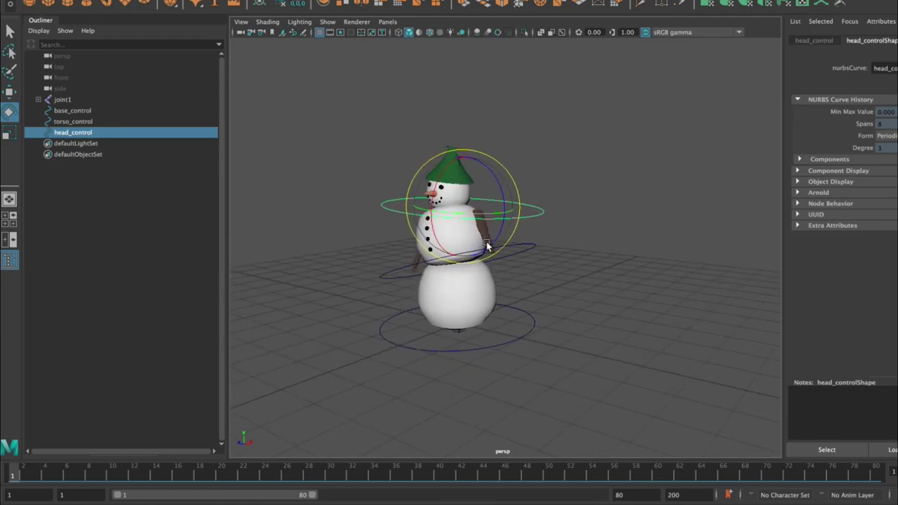
pyautogui.keyDown('alt'); pyautogui.moveTo(524, 297); pyautogui.dragTo(456, 162); pyautogui.keyUp('alt')
pyautogui.press('s')
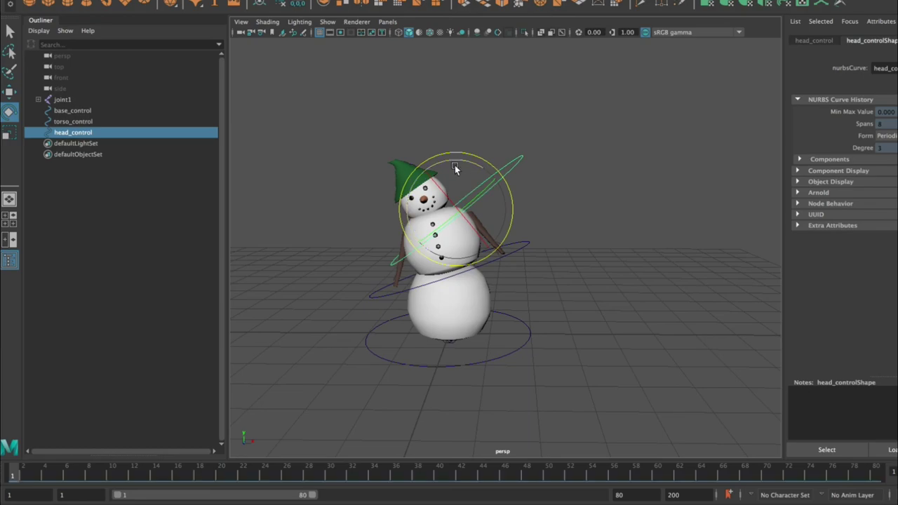
# Straighten the head control and key it at frame 31, and review the motion with nothing selected before returning to frame 1
pyautogui.moveTo(91, 475); pyautogui.dragTo(341, 476)
pyautogui.moveTo(477, 154); pyautogui.dragTo(509, 180)
pyautogui.moveTo(215, 474); pyautogui.dragTo(28, 470)
pyautogui.hotkey('alt', 'v')
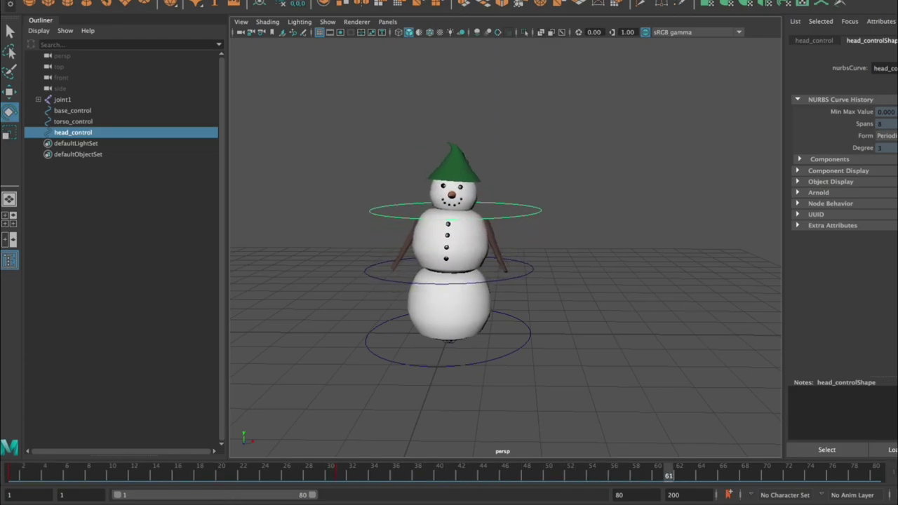
pyautogui.hotkey('alt', 'v')
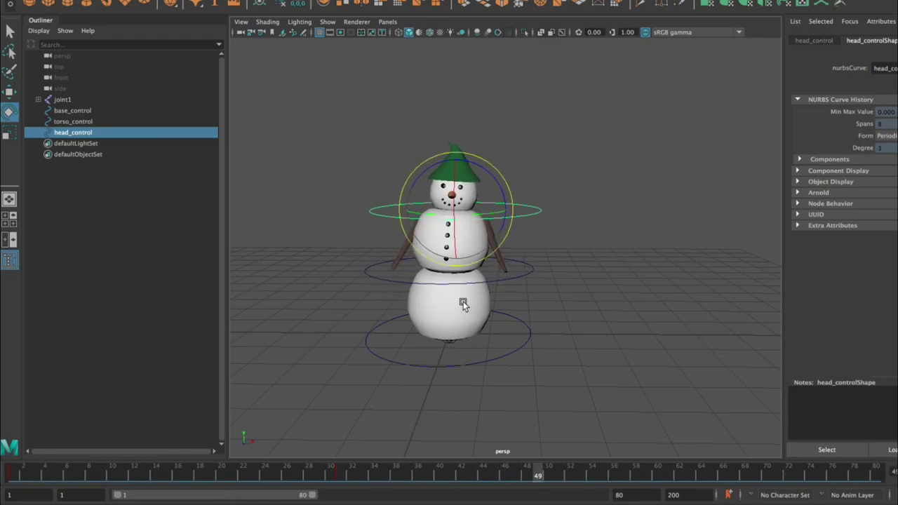
pyautogui.click(599, 279)
pyautogui.moveTo(387, 484); pyautogui.dragTo(5, 476)
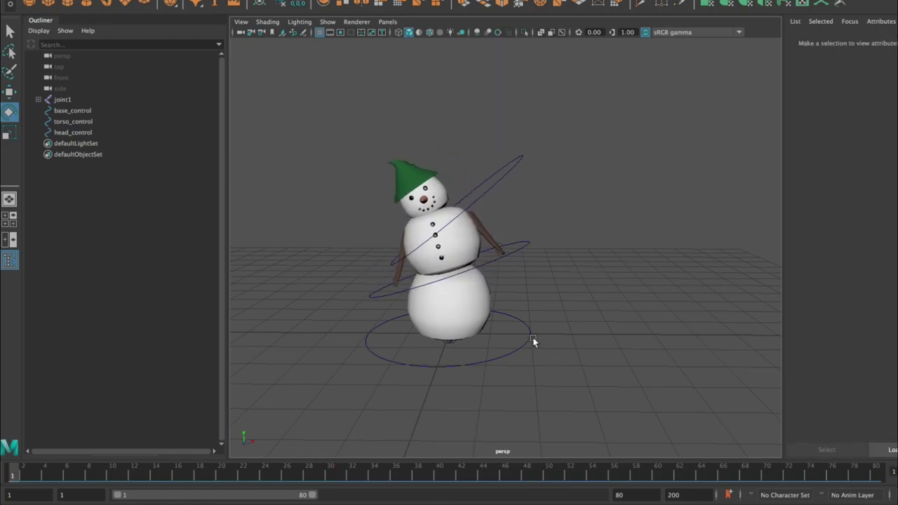
# Twist the torso control about its vertical axis in the leaning pose and the opposite way in the upright pose
pyautogui.keyDown('alt'); pyautogui.moveTo(632, 326); pyautogui.dragTo(524, 304); pyautogui.keyUp('alt')
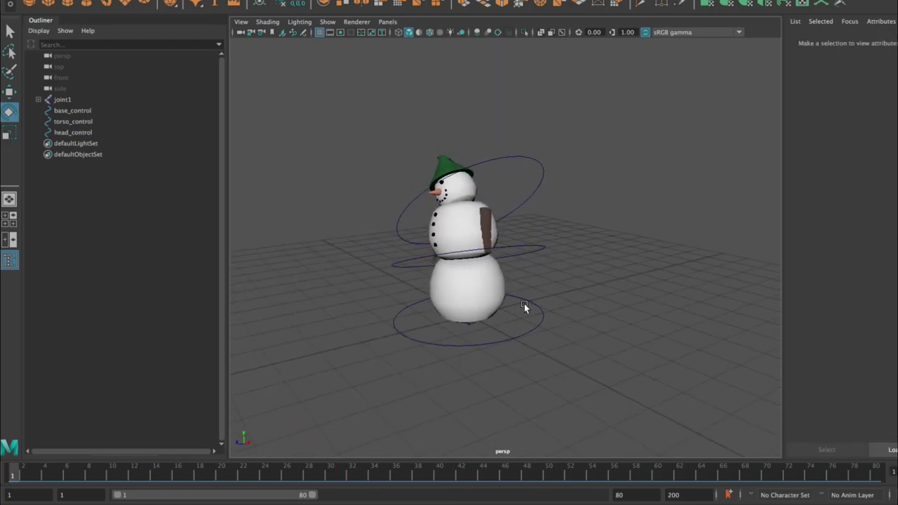
pyautogui.click(529, 245)
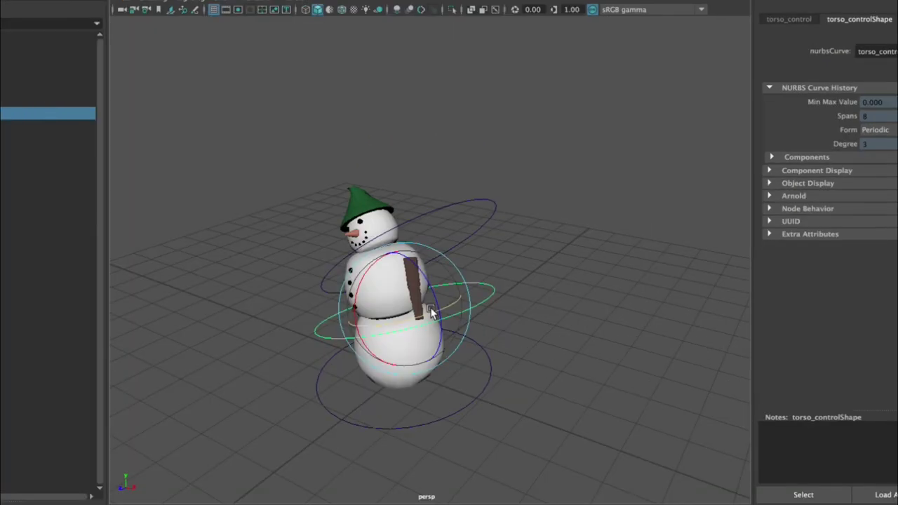
pyautogui.moveTo(484, 302); pyautogui.dragTo(462, 300)
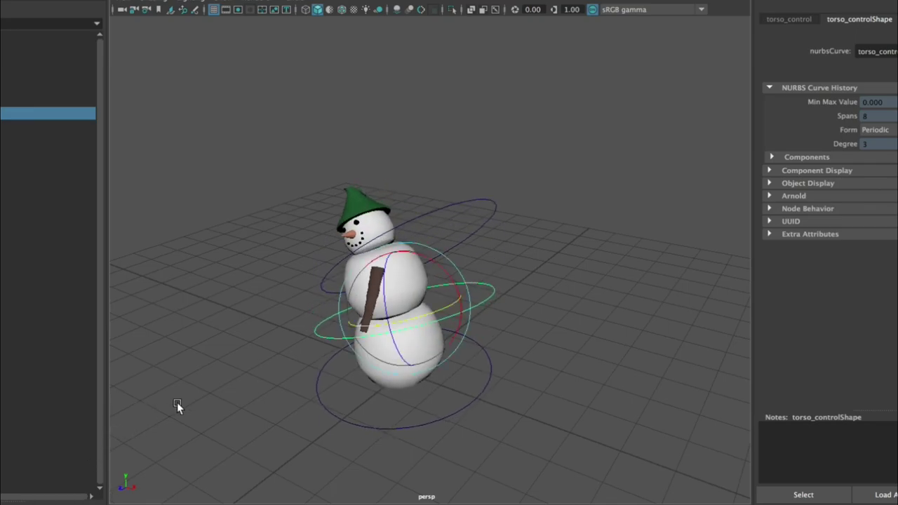
pyautogui.keyDown('alt'); pyautogui.moveTo(177, 405); pyautogui.dragTo(281, 379); pyautogui.keyUp('alt')
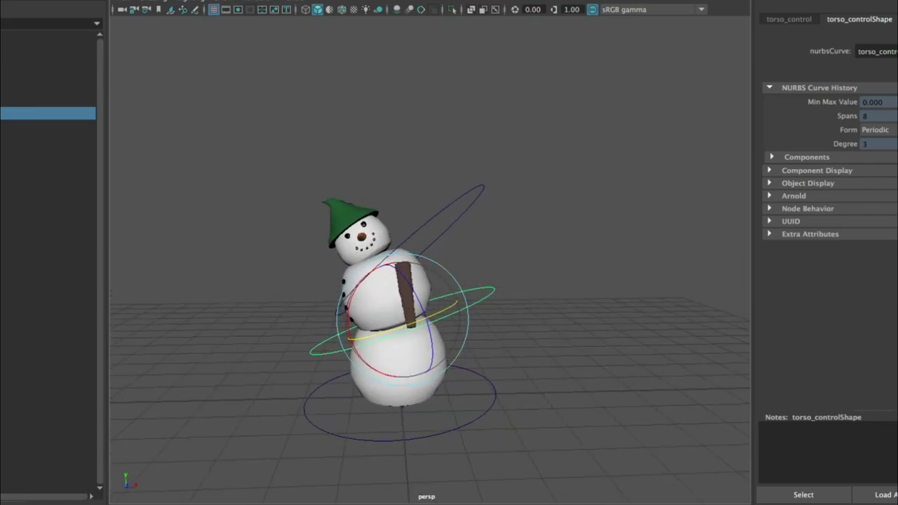
pyautogui.hotkey('ctrl', 'z')
pyautogui.hotkey('ctrl', 'z')
pyautogui.hotkey('ctrl', 'z')
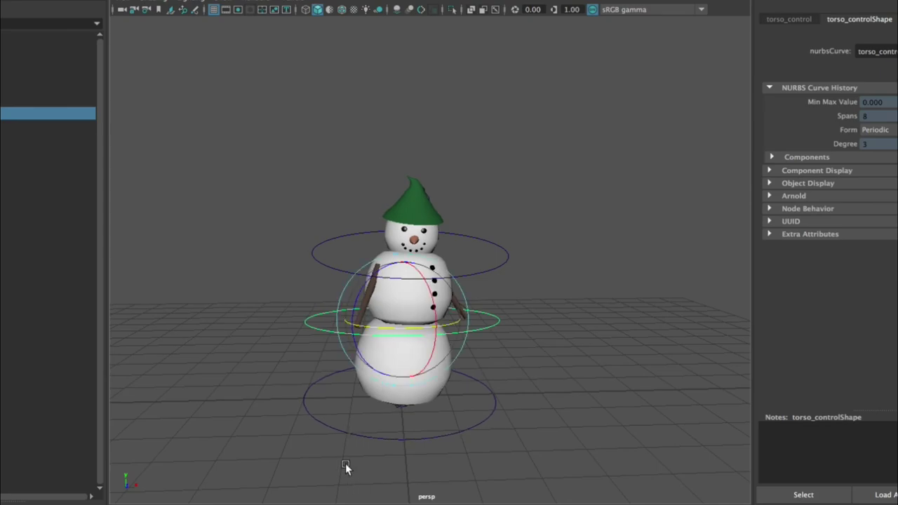
# Tilt the base control slightly the same way as the torso in the leaning pose, key it, and play the motion
pyautogui.click(402, 438)
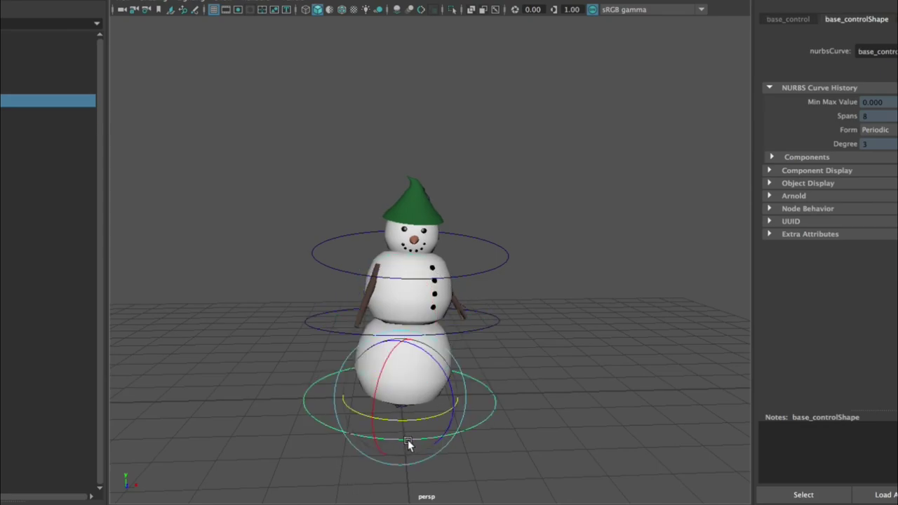
pyautogui.moveTo(396, 420); pyautogui.dragTo(484, 419)
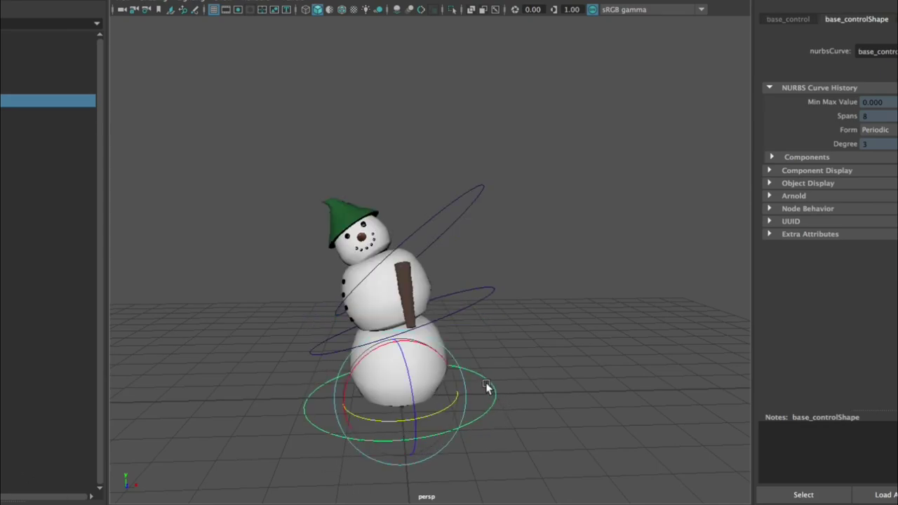
pyautogui.moveTo(450, 352); pyautogui.dragTo(441, 348)
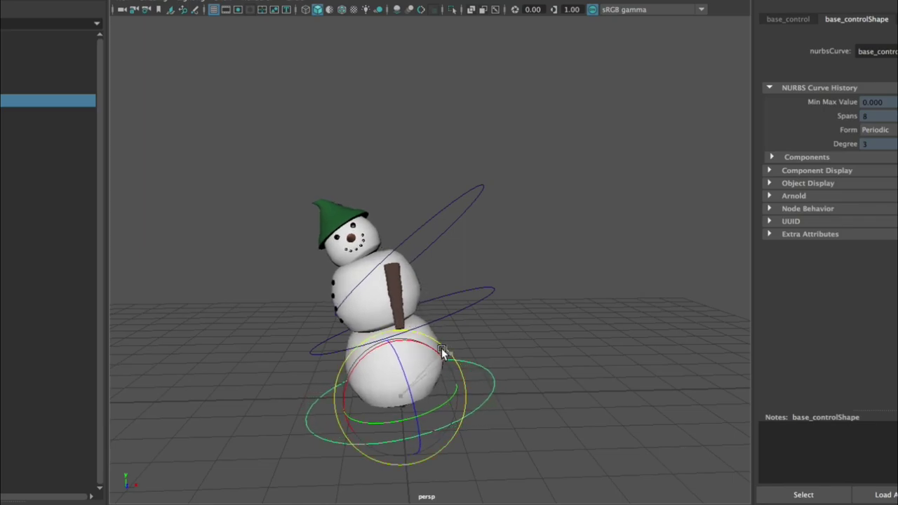
pyautogui.press('z')
pyautogui.hotkey('shift', 'z')
pyautogui.hotkey('alt', 'v')
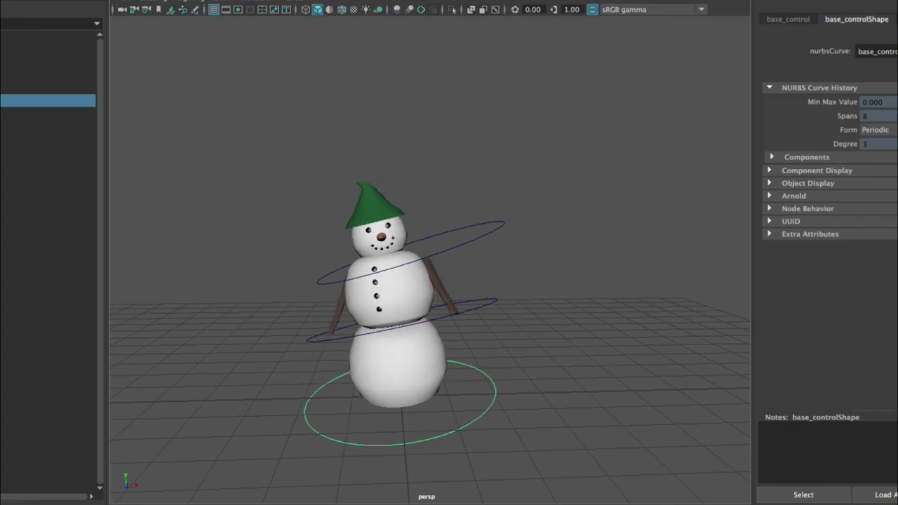
pyautogui.hotkey('shift', 'z')
pyautogui.press('z')
pyautogui.press('e')
# Fine-tune the base control's tilt in the upright pose and compare it with the leaning pose
pyautogui.keyDown('alt'); pyautogui.moveTo(585, 371); pyautogui.dragTo(519, 361); pyautogui.keyUp('alt')
pyautogui.press('.')
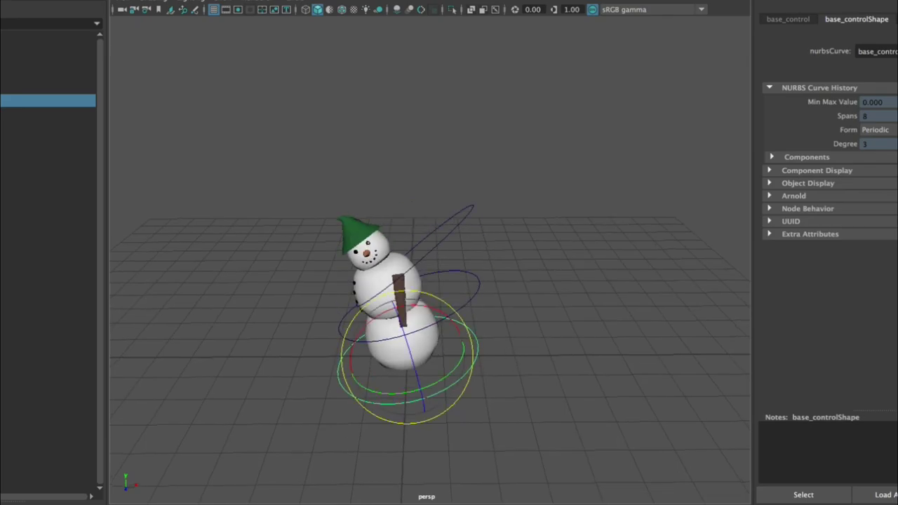
pyautogui.press(',')
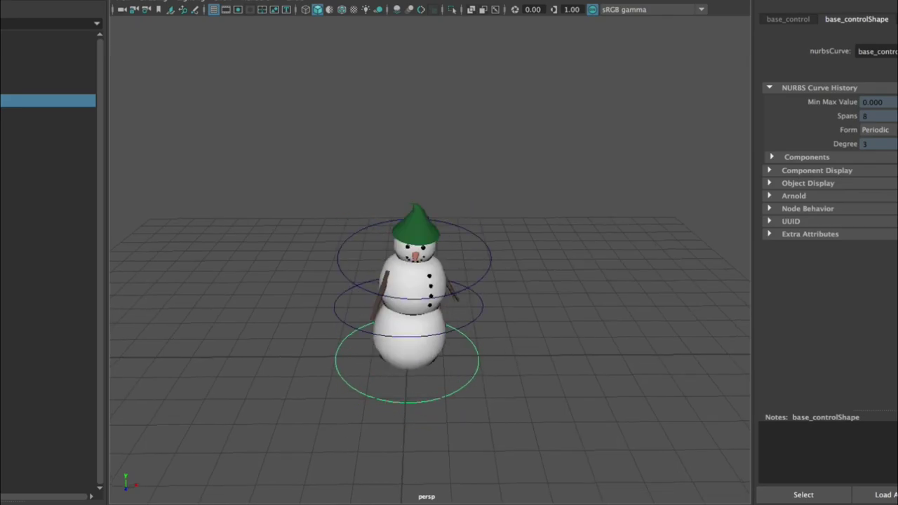
pyautogui.hotkey('alt', 'v')
pyautogui.press('e')
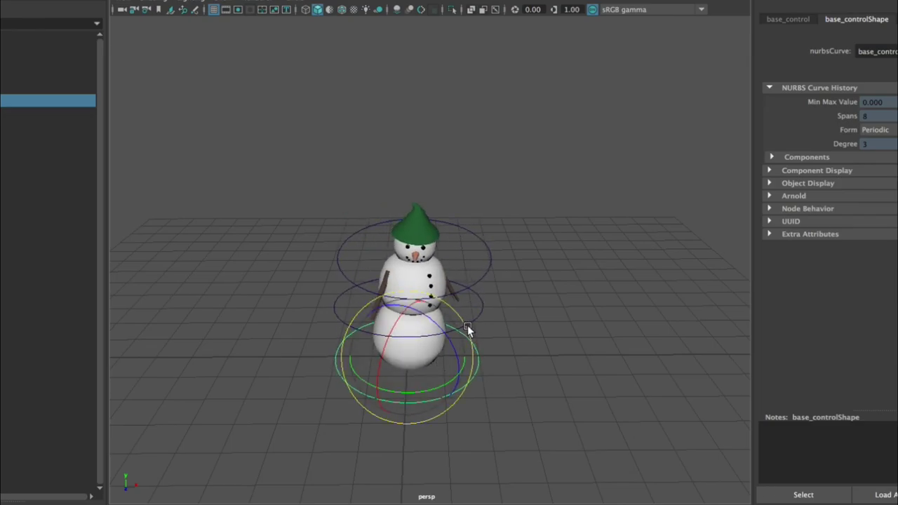
pyautogui.moveTo(467, 325); pyautogui.dragTo(471, 327)
pyautogui.press('.')
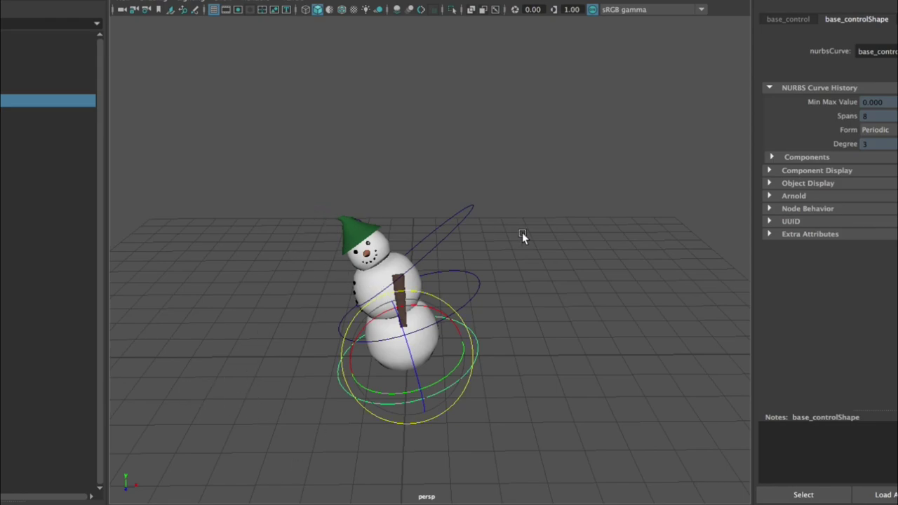
# Check the base control's motion along the timeline and return to frame 1
pyautogui.click(509, 219)
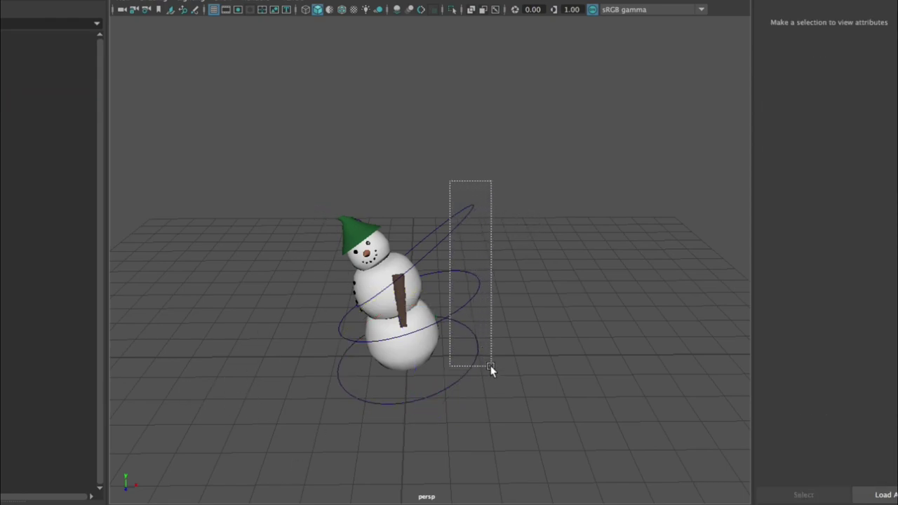
pyautogui.moveTo(490, 364); pyautogui.dragTo(496, 393)
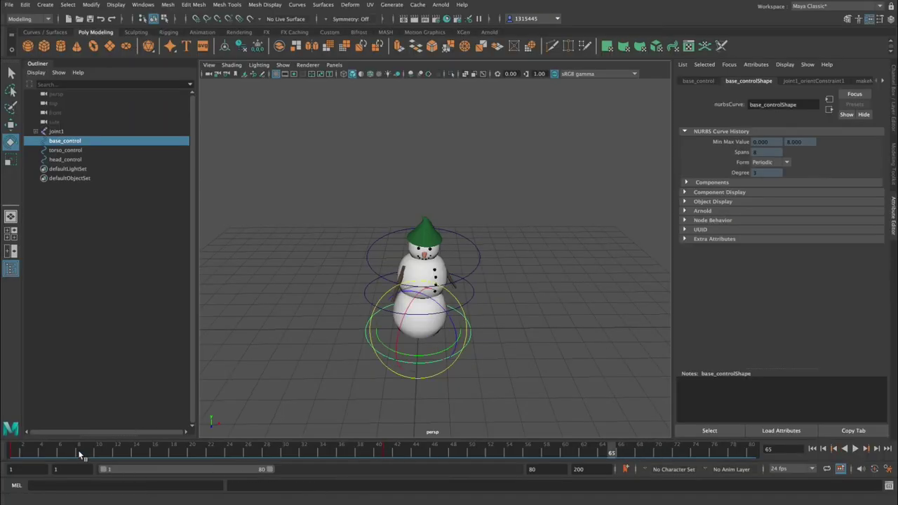
pyautogui.click(695, 452)
pyautogui.moveTo(464, 310); pyautogui.dragTo(465, 311)
pyautogui.moveTo(50, 455); pyautogui.dragTo(14, 456)
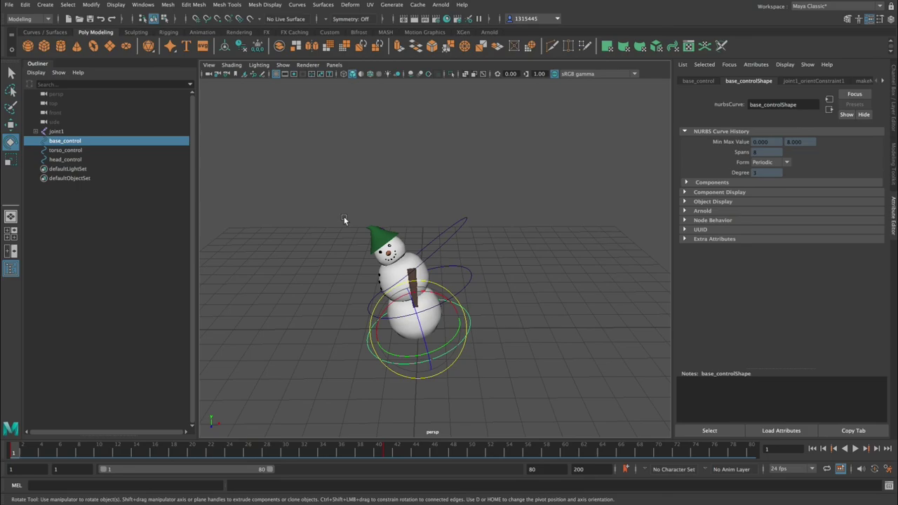
# Key the base, torso and head controls together at frame 1, check each control's keys, and reselect all three
pyautogui.click(505, 222)
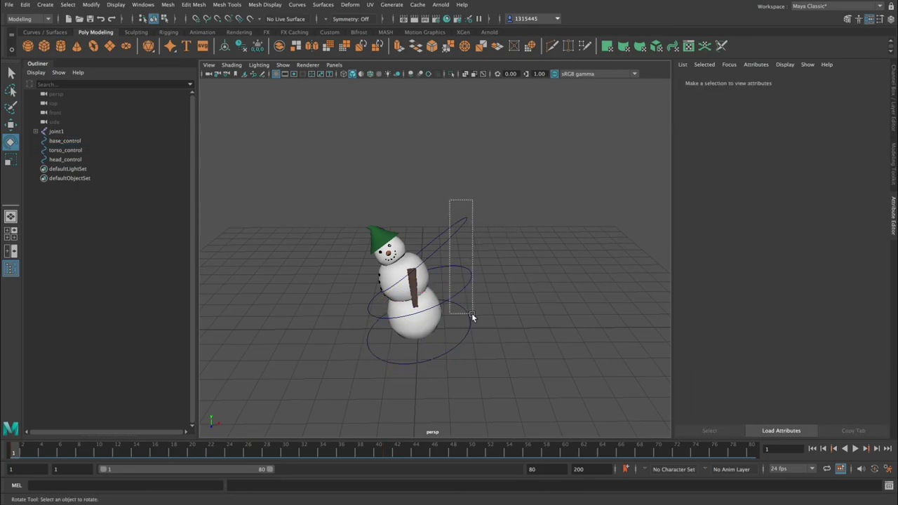
pyautogui.moveTo(484, 358); pyautogui.dragTo(484, 358)
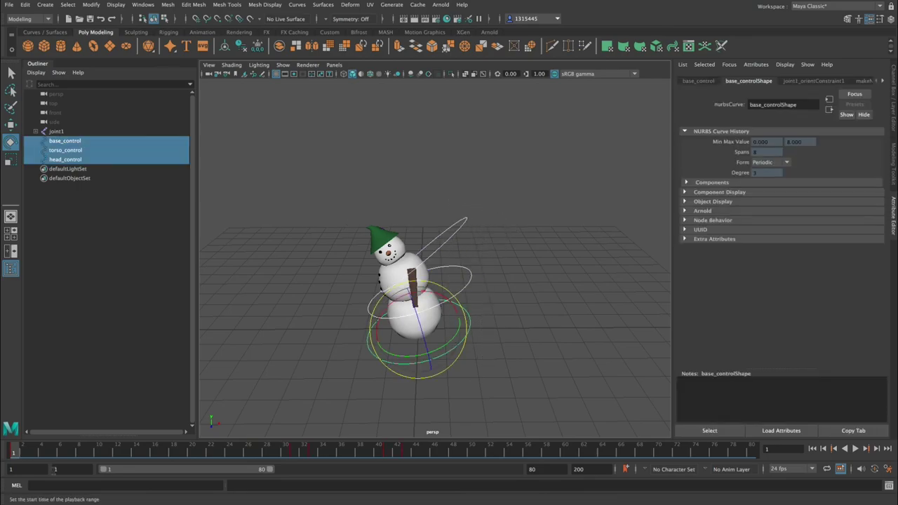
pyautogui.press('s')
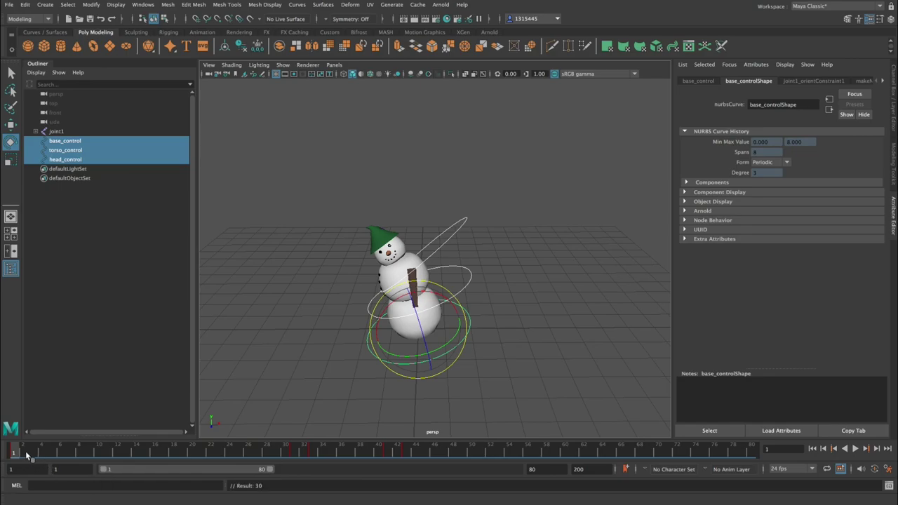
pyautogui.click(489, 202)
pyautogui.click(468, 220)
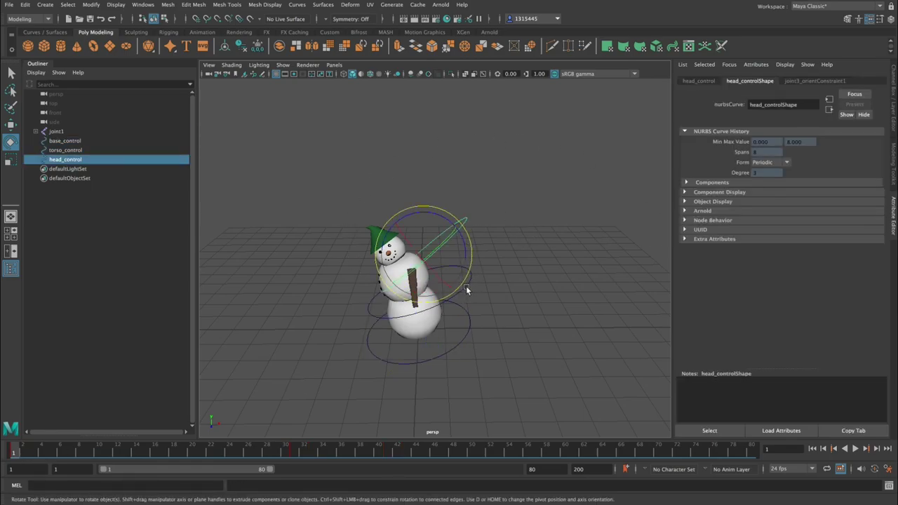
pyautogui.click(466, 285)
pyautogui.click(463, 336)
pyautogui.moveTo(504, 358); pyautogui.dragTo(452, 208)
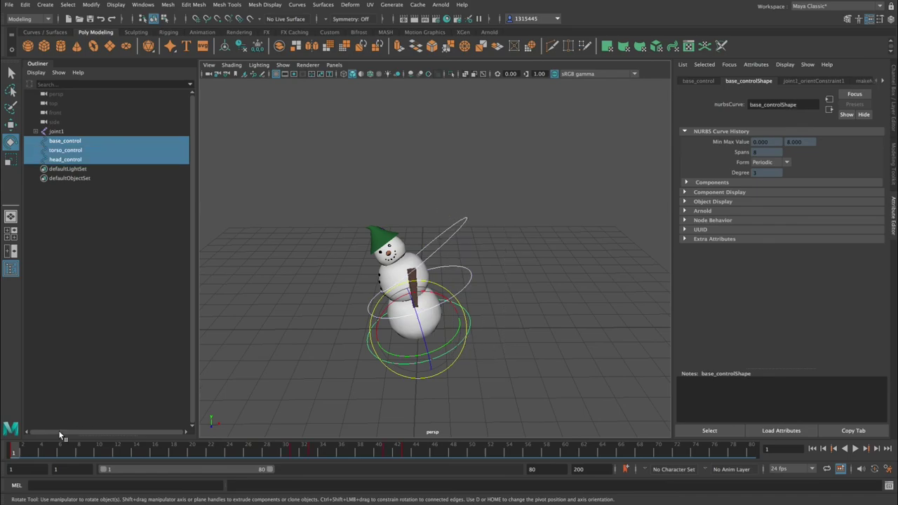
# Copy the keys of all three controls at frame 1 and paste them at frame 80
pyautogui.keyDown('shift'); pyautogui.moveTo(30, 450); pyautogui.dragTo(11, 448); pyautogui.keyUp('shift')
pyautogui.rightClick(14, 453)
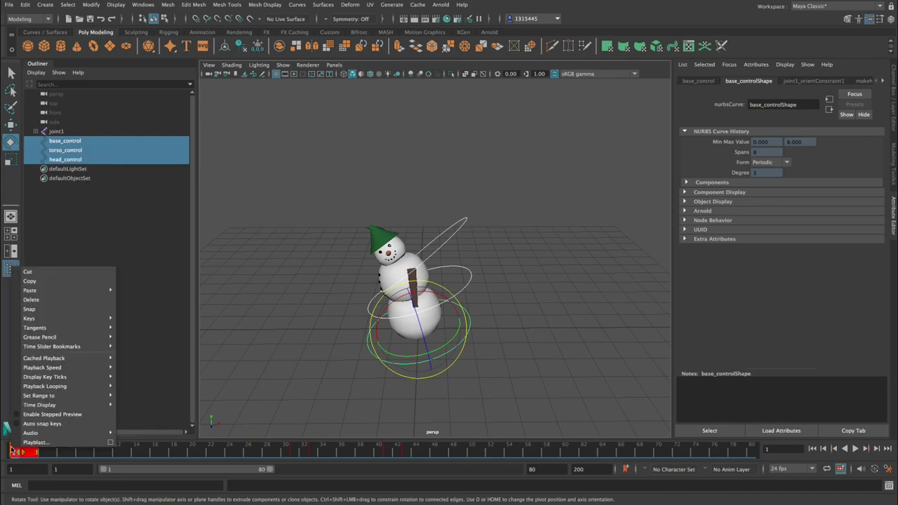
pyautogui.click(39, 283)
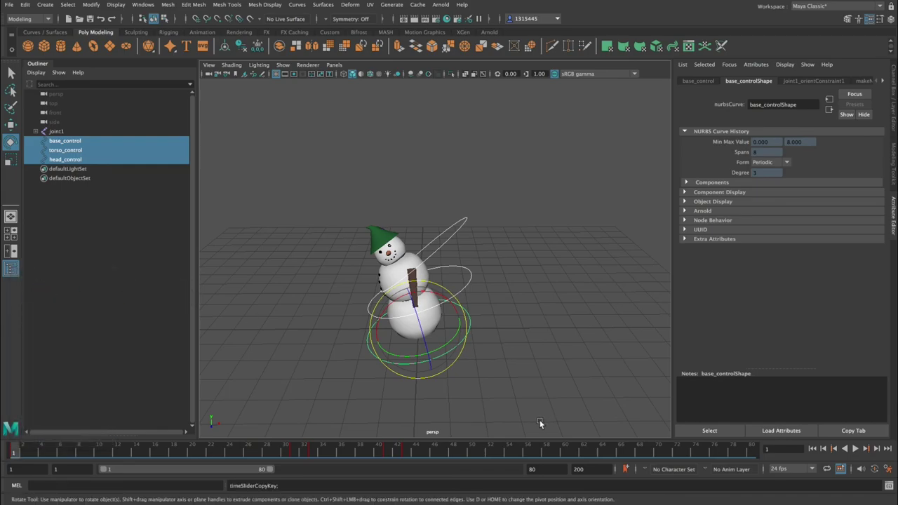
pyautogui.moveTo(734, 445); pyautogui.dragTo(751, 449)
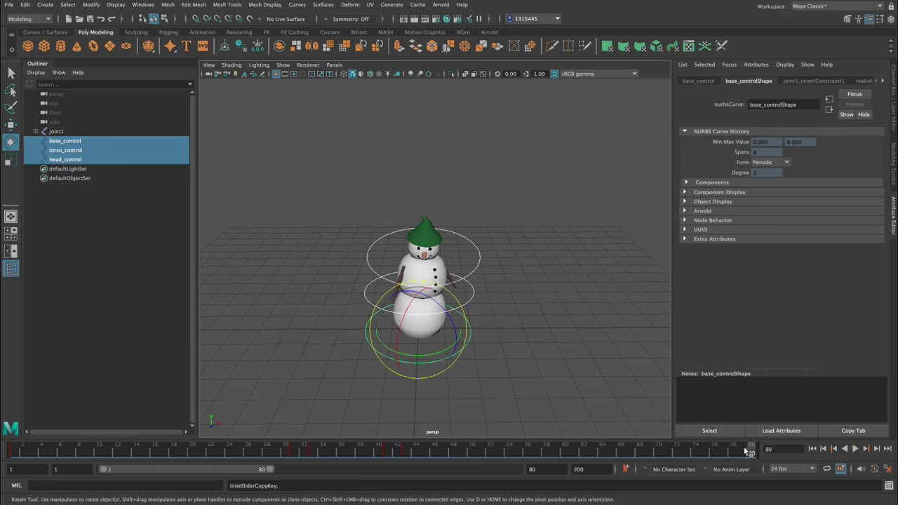
pyautogui.rightClick(751, 449)
pyautogui.moveTo(785, 294)
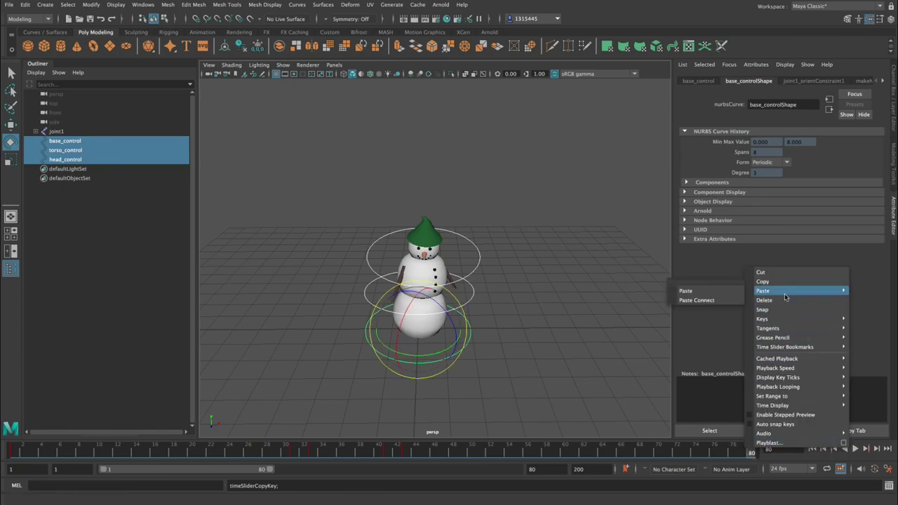
pyautogui.click(703, 294)
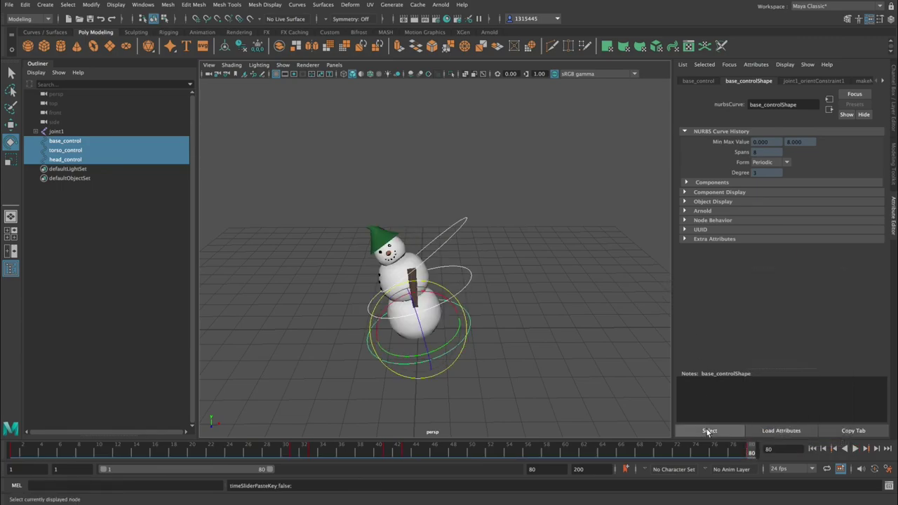
# Play the looping animation with nothing selected and examine the snowman's sway from several angles
pyautogui.hotkey('alt', 'v')
pyautogui.click(13, 452)
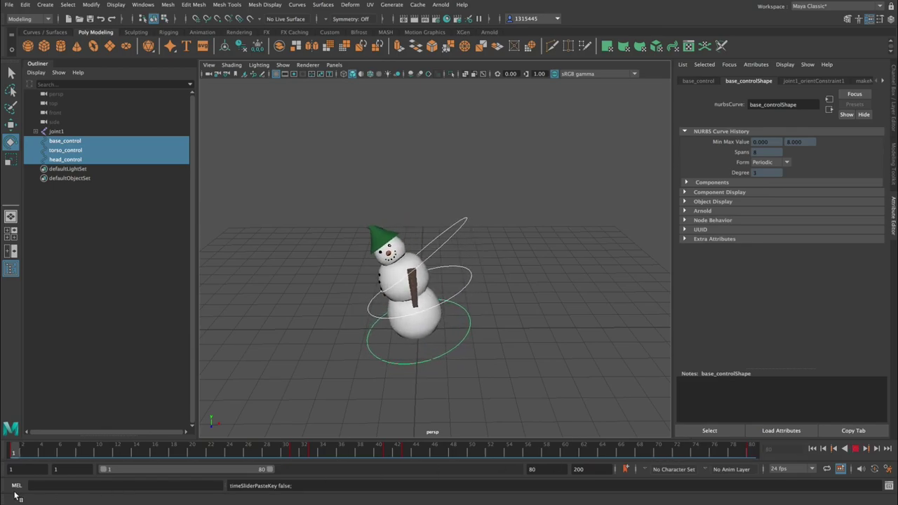
pyautogui.click(619, 344)
pyautogui.click(854, 449)
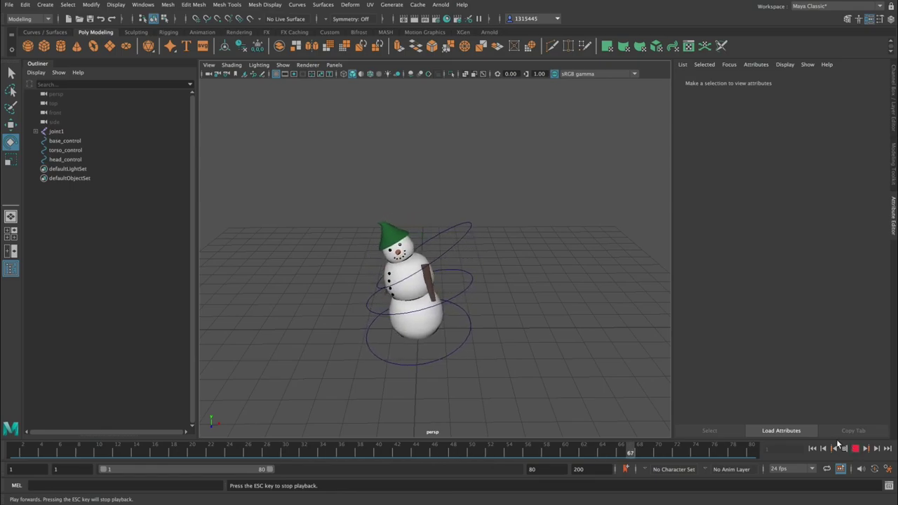
pyautogui.scroll(5, 535, 306)
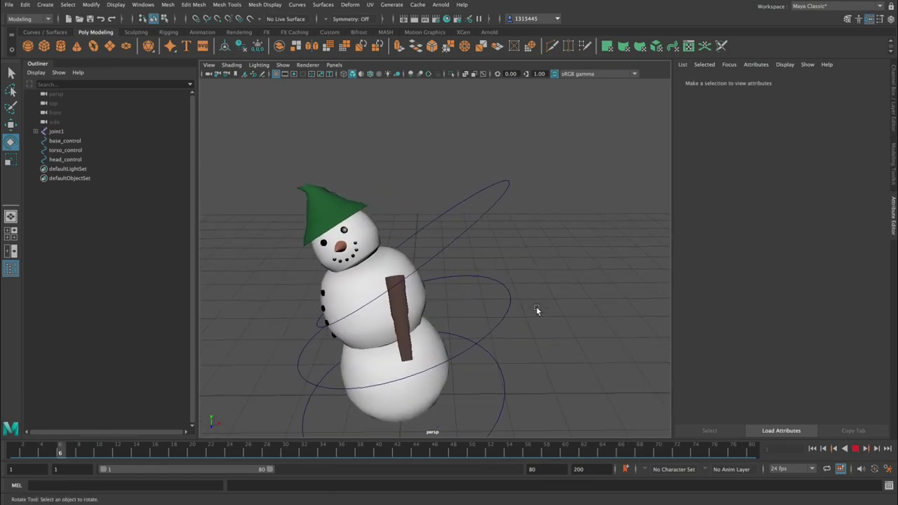
pyautogui.keyDown('alt'); pyautogui.moveTo(536, 307); pyautogui.dragTo(574, 264); pyautogui.keyUp('alt')
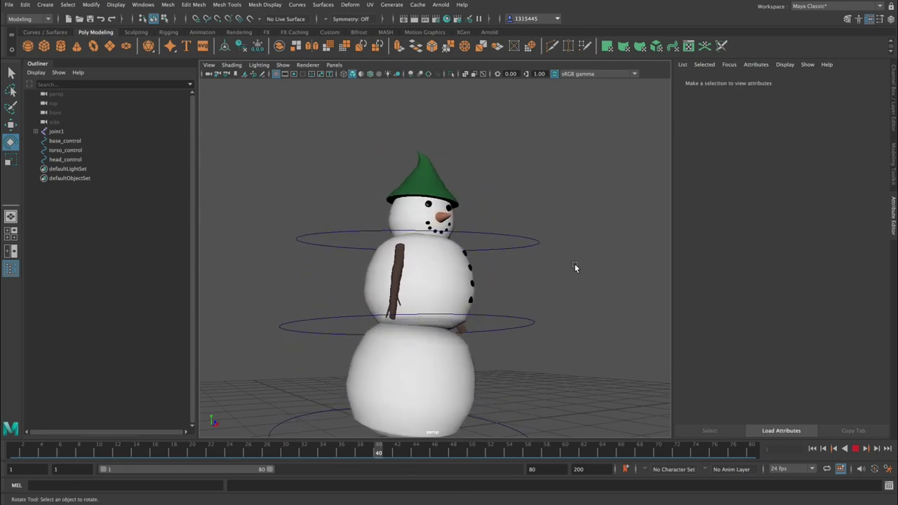
pyautogui.scroll(-4, 574, 267)
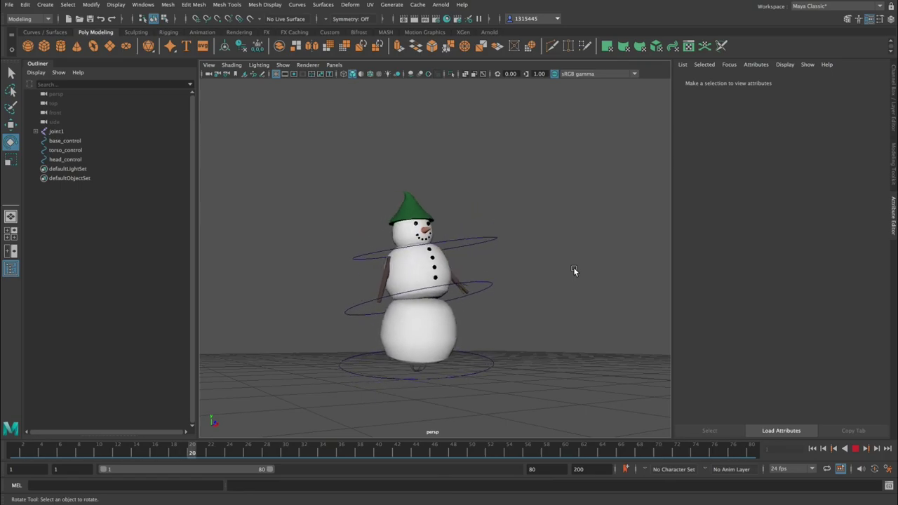
pyautogui.keyDown('alt'); pyautogui.moveTo(570, 268); pyautogui.dragTo(521, 297); pyautogui.keyUp('alt')
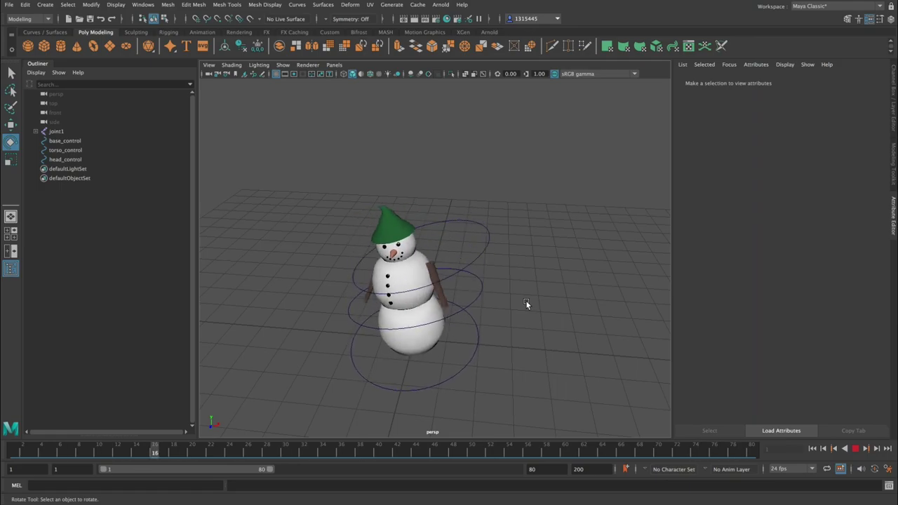
# Hide NURBS curves in the viewport and review the playing snowman animation from different angles and distances
pyautogui.click(283, 65)
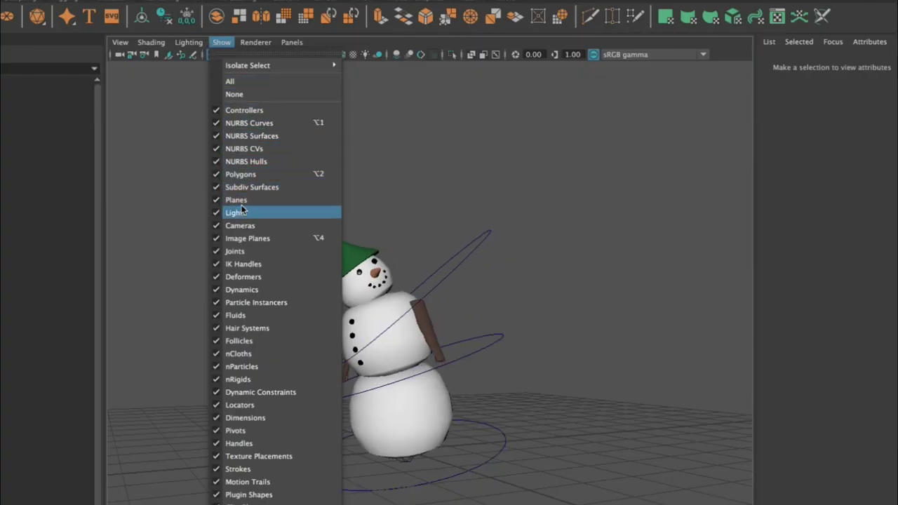
pyautogui.click(223, 125)
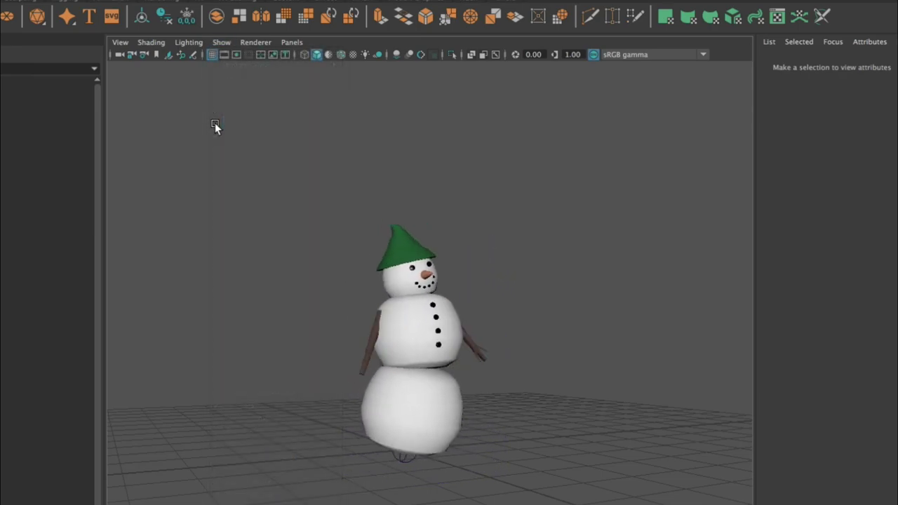
pyautogui.keyDown('alt'); pyautogui.moveTo(458, 180); pyautogui.dragTo(416, 196); pyautogui.keyUp('alt')
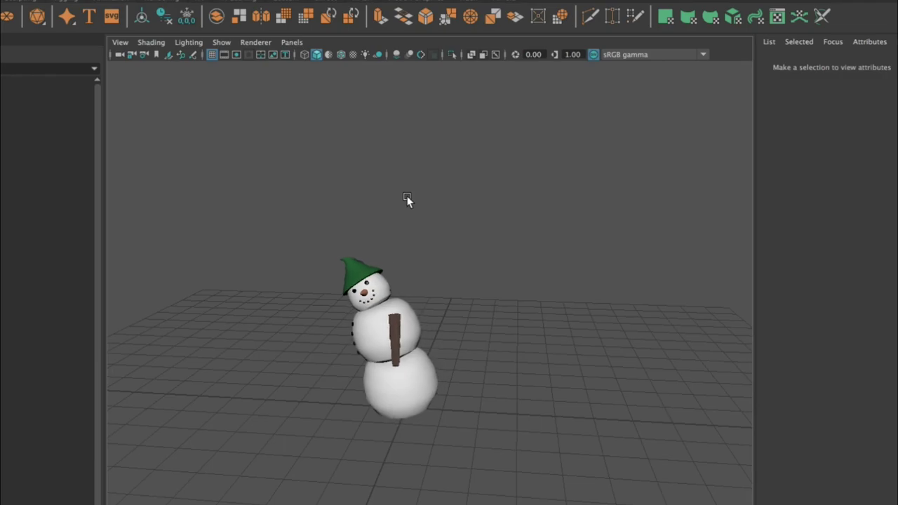
pyautogui.scroll(3, 696, 403)
pyautogui.keyDown('alt'); pyautogui.moveTo(696, 403); pyautogui.dragTo(534, 361); pyautogui.keyUp('alt')
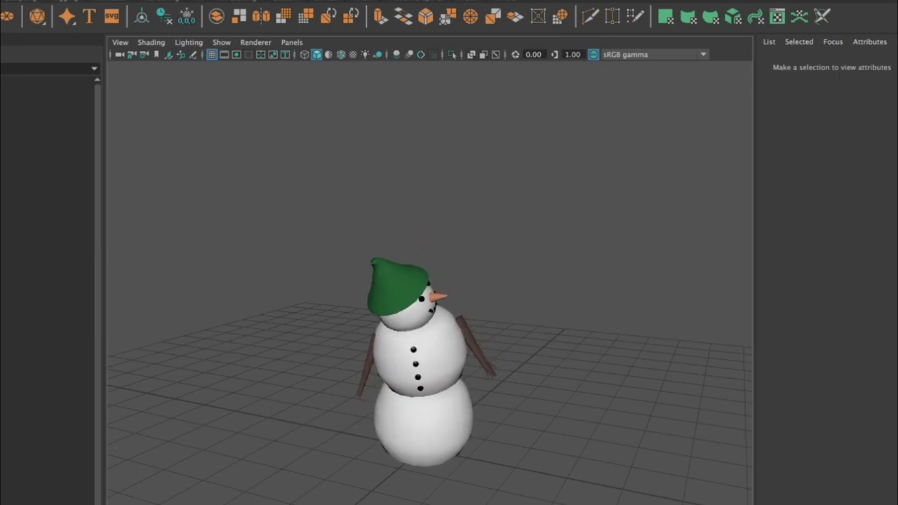
pyautogui.scroll(-5, 297, 237)
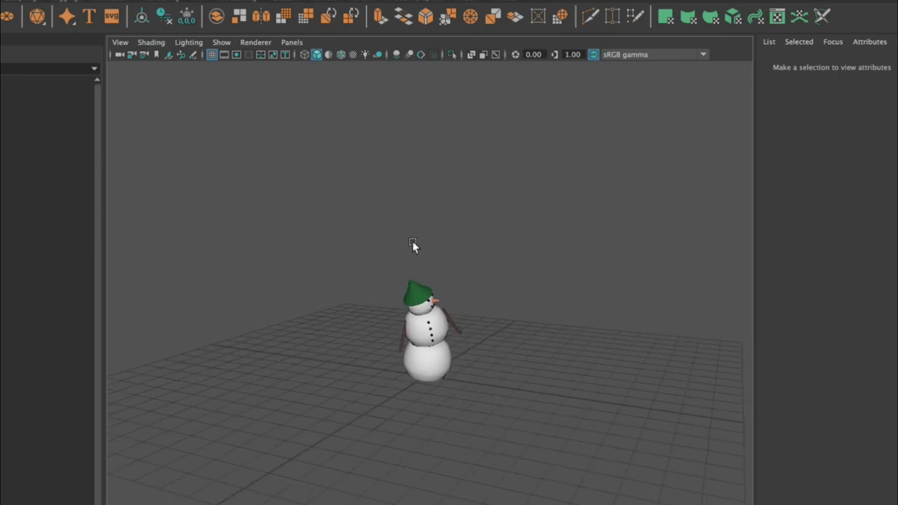
pyautogui.keyDown('alt'); pyautogui.moveTo(418, 241); pyautogui.dragTo(390, 253); pyautogui.keyUp('alt')
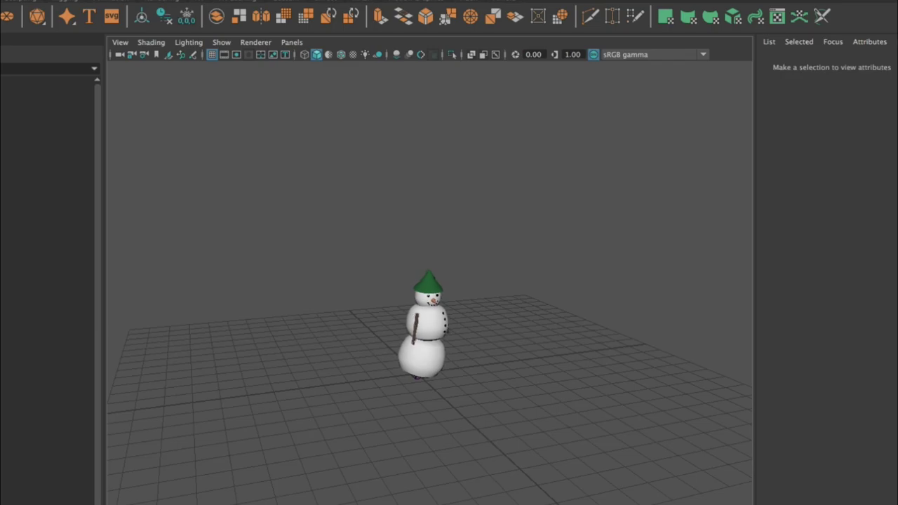